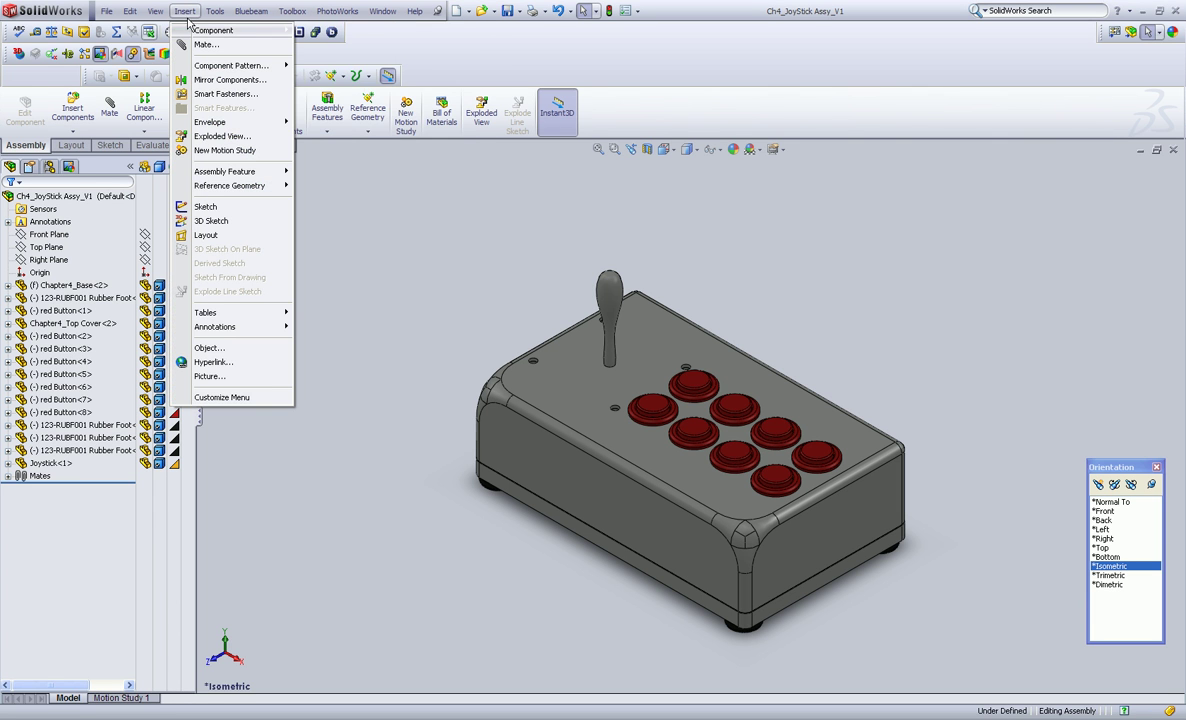
Step: Insert the BlackSafetycover part and place the disc beside the arcade box
{"action": "mouse_move", "coordinate": [205, 33]}
{"action": "left_click", "coordinate": [302, 30]}
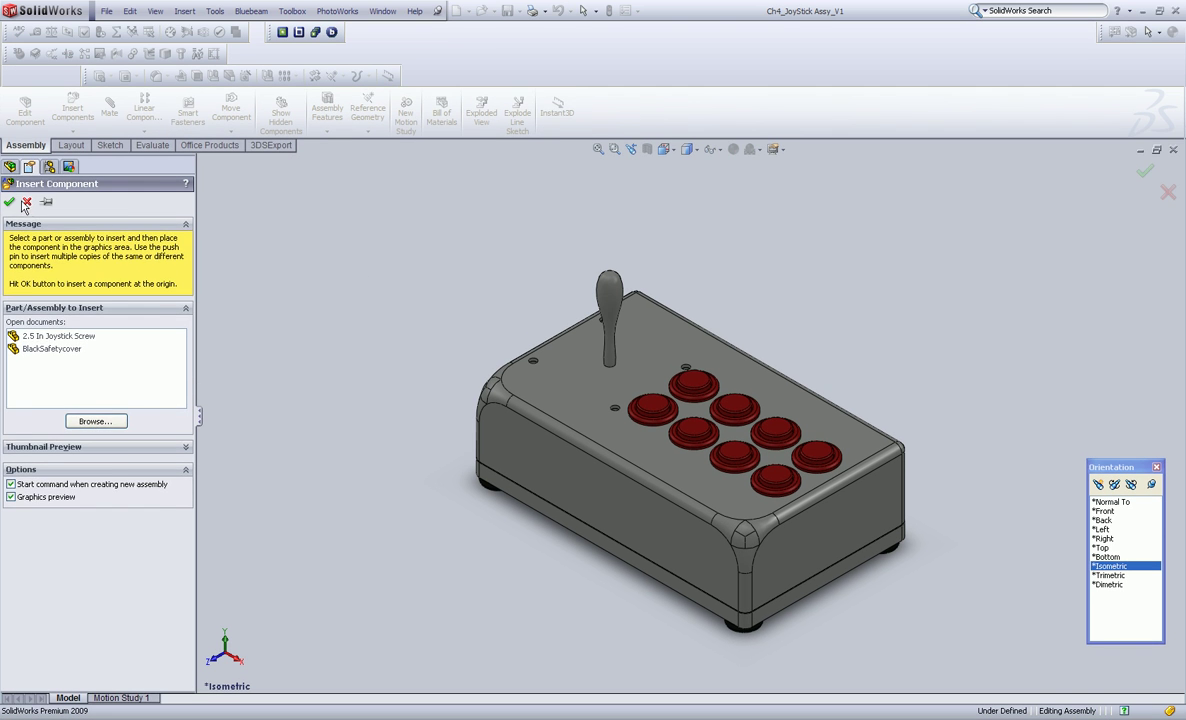
{"action": "left_click", "coordinate": [27, 180]}
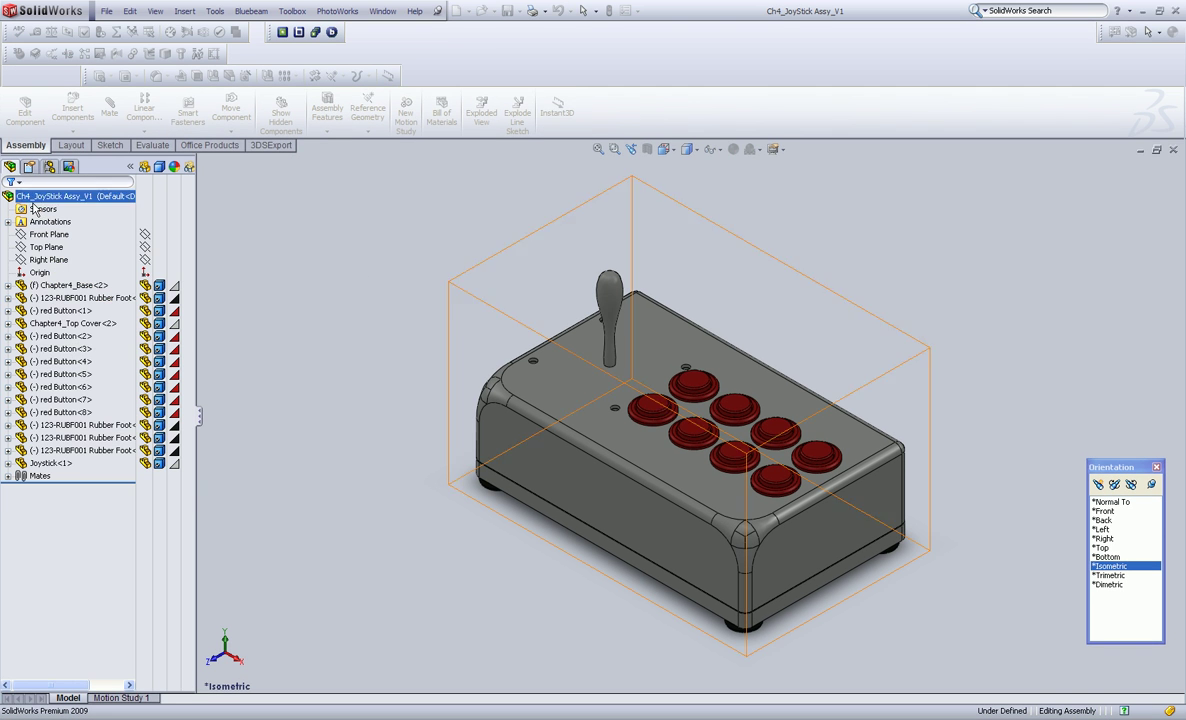
{"action": "left_click", "coordinate": [185, 11]}
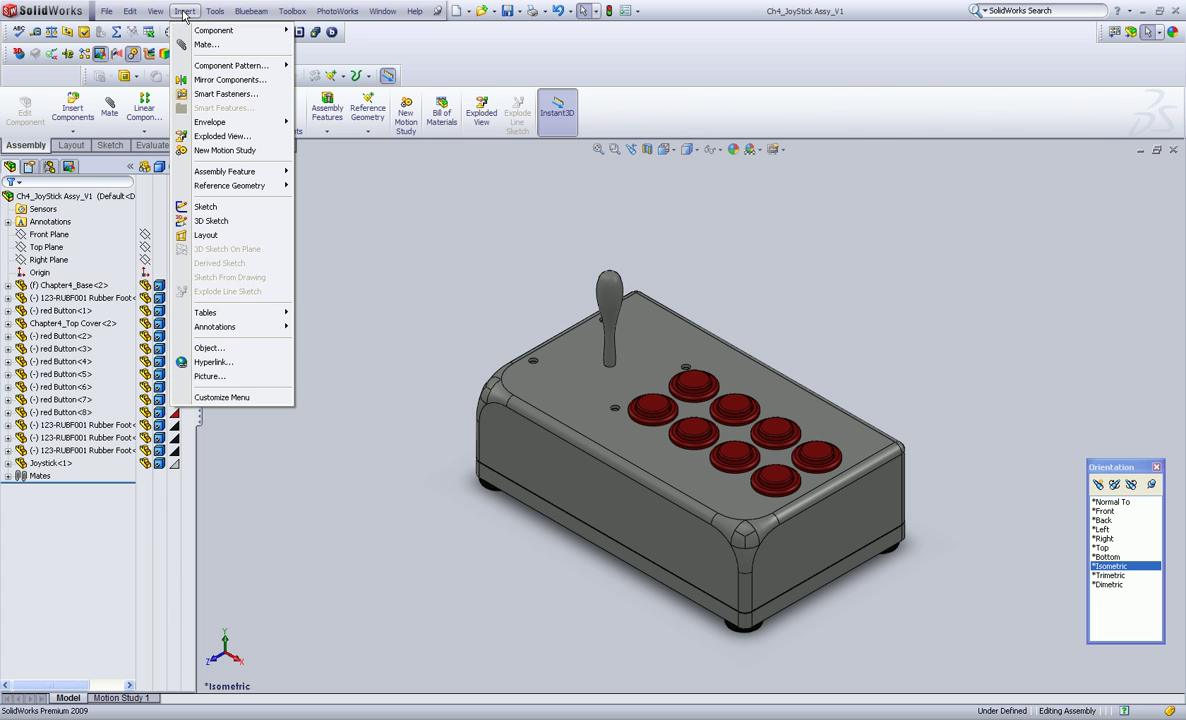
{"action": "mouse_move", "coordinate": [231, 30]}
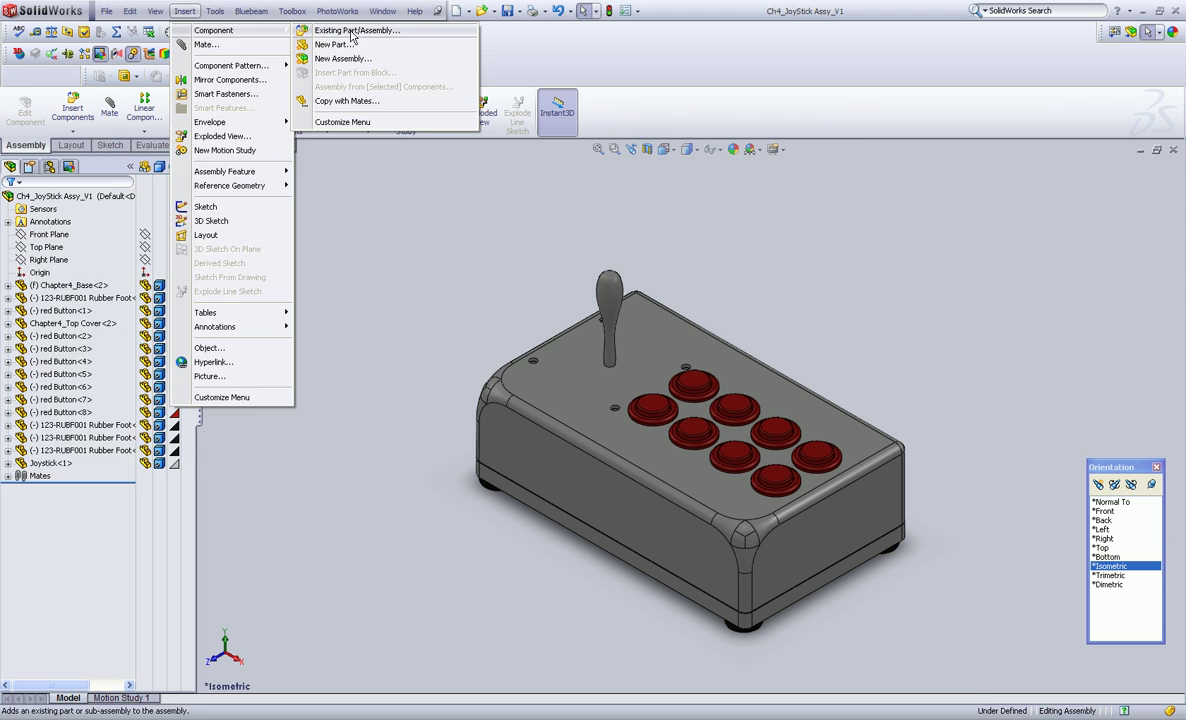
{"action": "left_click", "coordinate": [352, 37]}
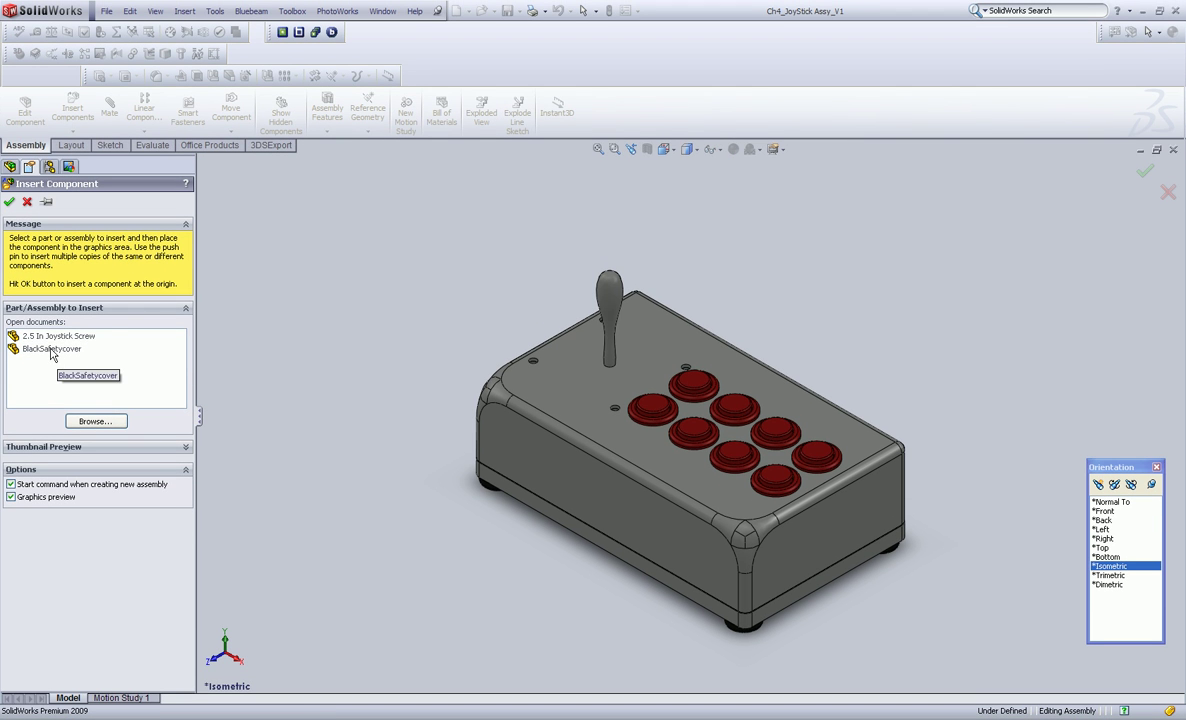
{"action": "left_click", "coordinate": [52, 349]}
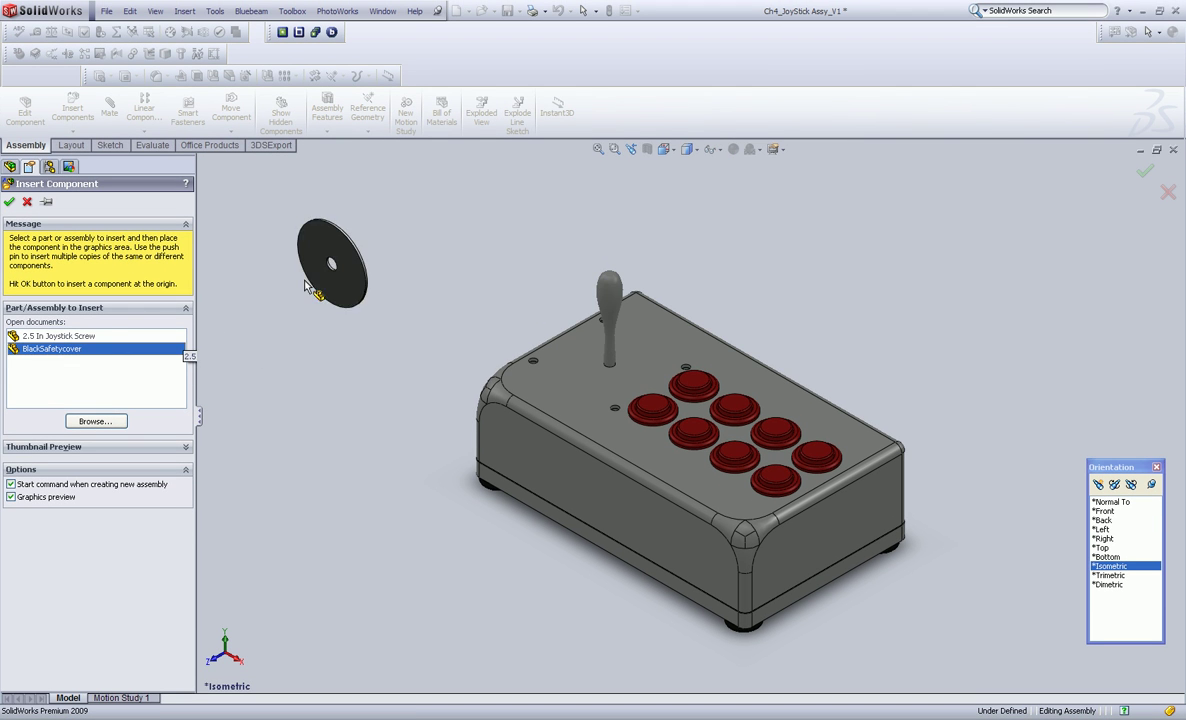
{"action": "left_click", "coordinate": [455, 272]}
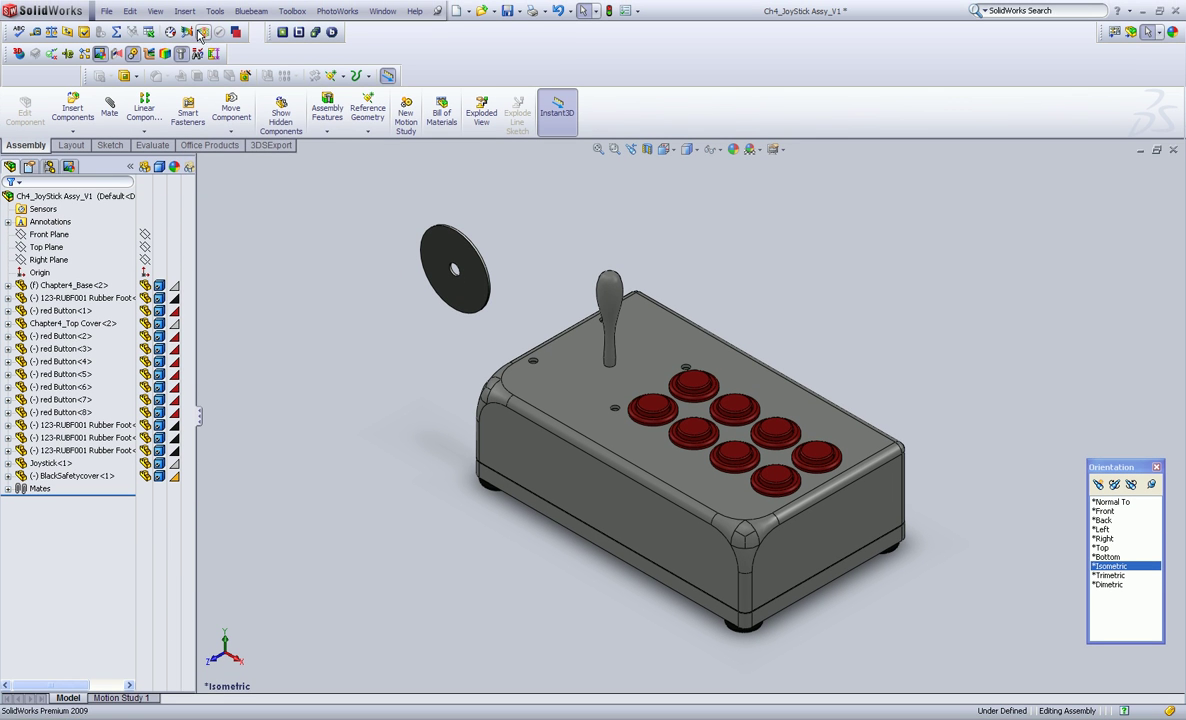
Step: Insert the 2.5 In Joystick Screw part and place it above the box
{"action": "left_click", "coordinate": [184, 11]}
{"action": "mouse_move", "coordinate": [213, 30]}
{"action": "left_click", "coordinate": [340, 30]}
{"action": "left_click", "coordinate": [58, 333]}
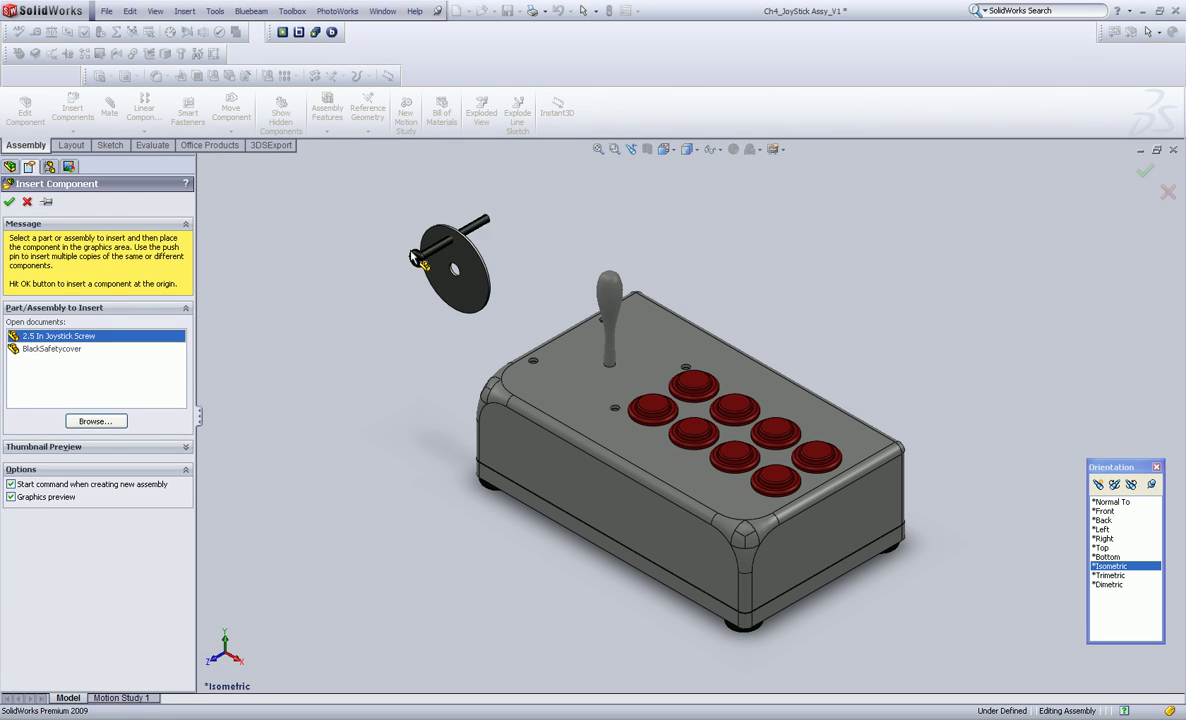
{"action": "left_click", "coordinate": [540, 214]}
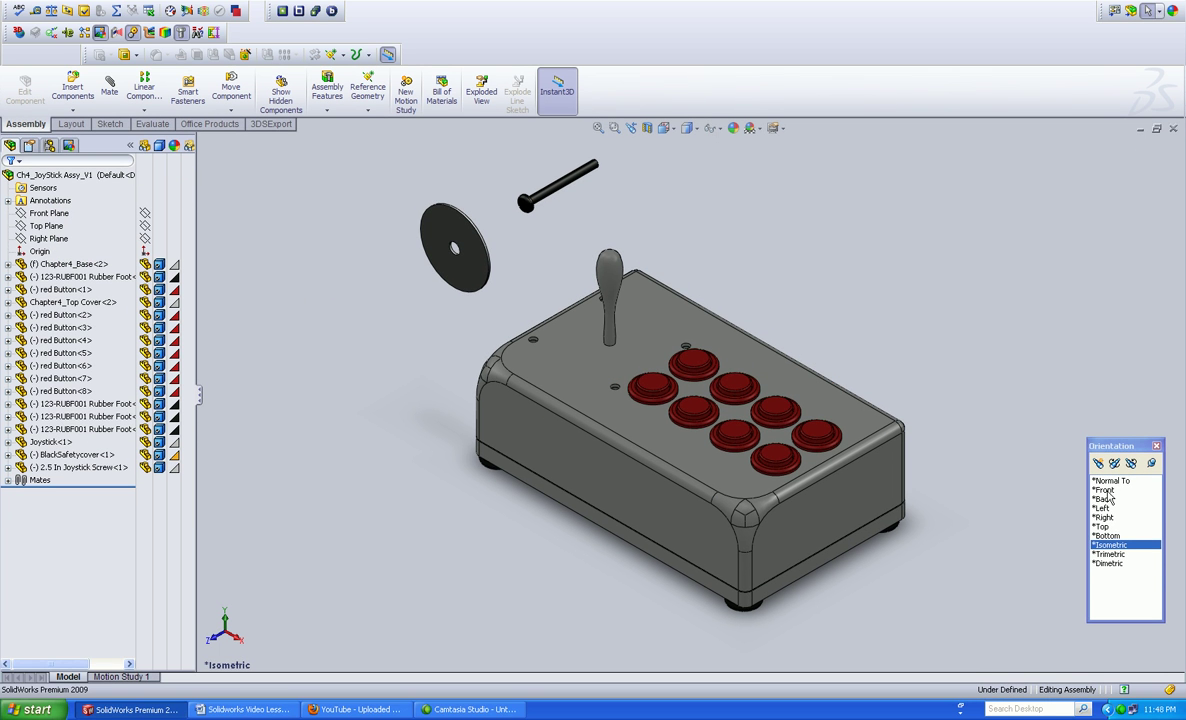
Step: Show the assembly in Front view and browse the display style and view orientation options
{"action": "left_click", "coordinate": [1104, 490]}
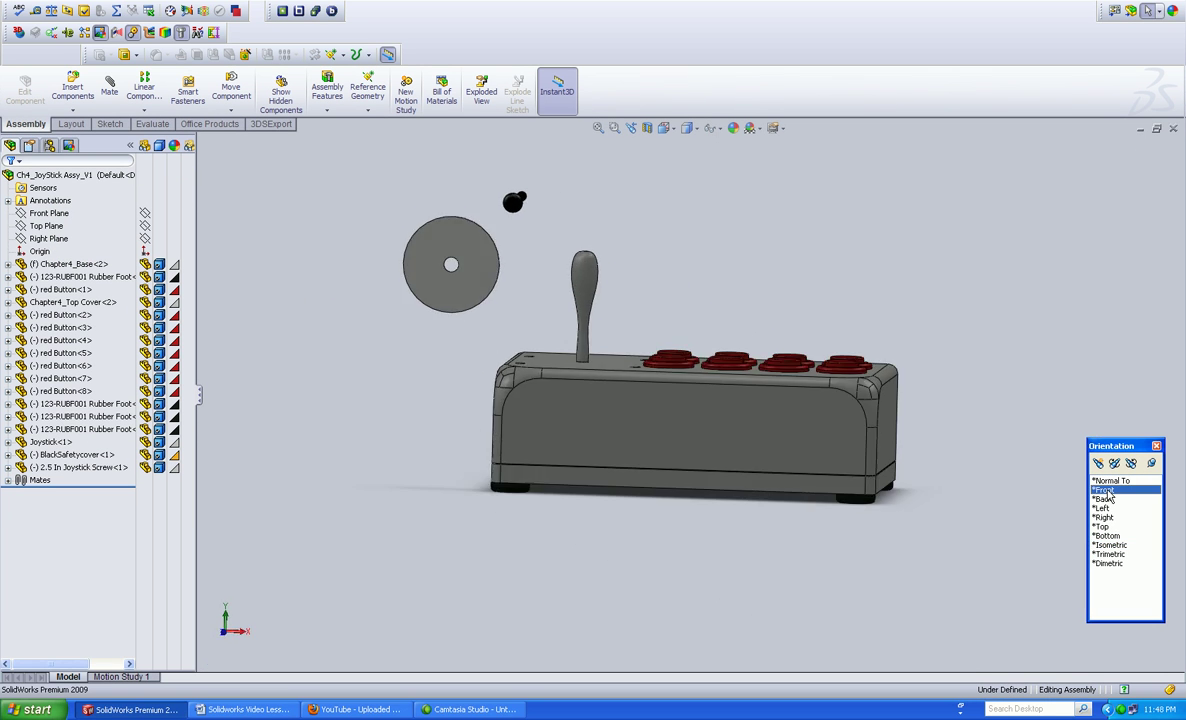
{"action": "mouse_move", "coordinate": [1120, 446]}
{"action": "left_mouse_down"}
{"action": "mouse_move", "coordinate": [1095, 405]}
{"action": "mouse_move", "coordinate": [1124, 439]}
{"action": "mouse_move", "coordinate": [1110, 442]}
{"action": "mouse_move", "coordinate": [1115, 432]}
{"action": "mouse_move", "coordinate": [1117, 468]}
{"action": "left_mouse_up"}
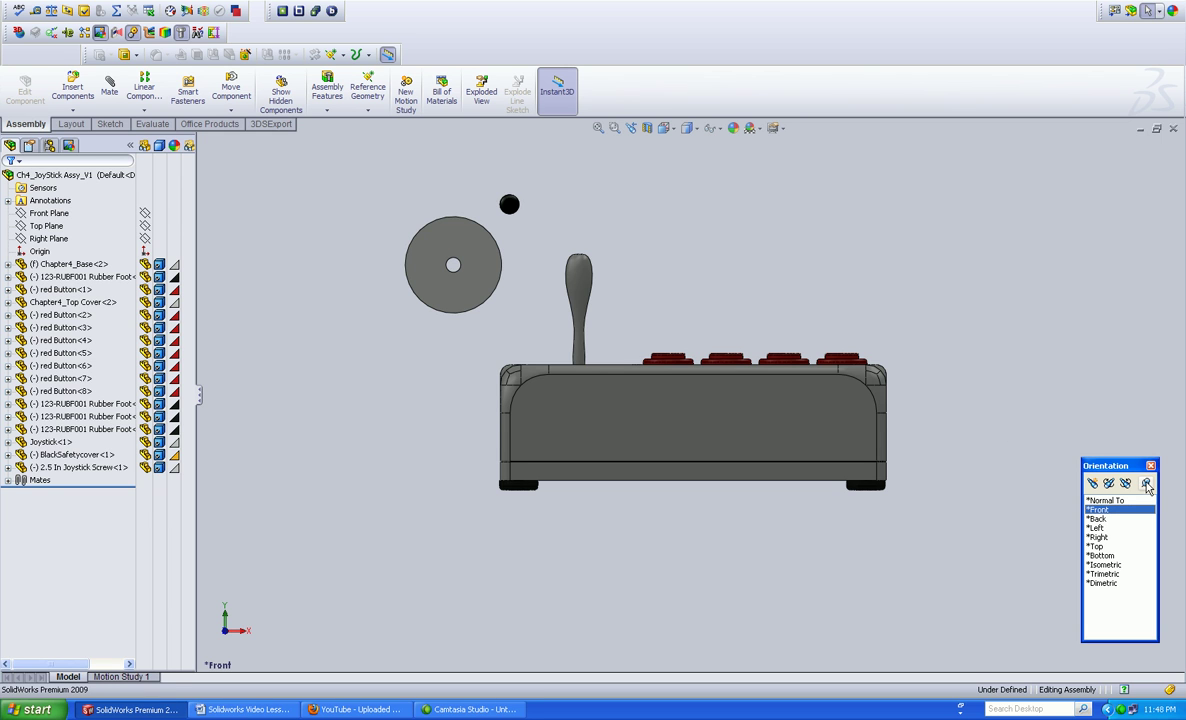
{"action": "mouse_move", "coordinate": [1105, 466]}
{"action": "left_mouse_down"}
{"action": "mouse_move", "coordinate": [1118, 430]}
{"action": "mouse_move", "coordinate": [1118, 476]}
{"action": "left_mouse_up"}
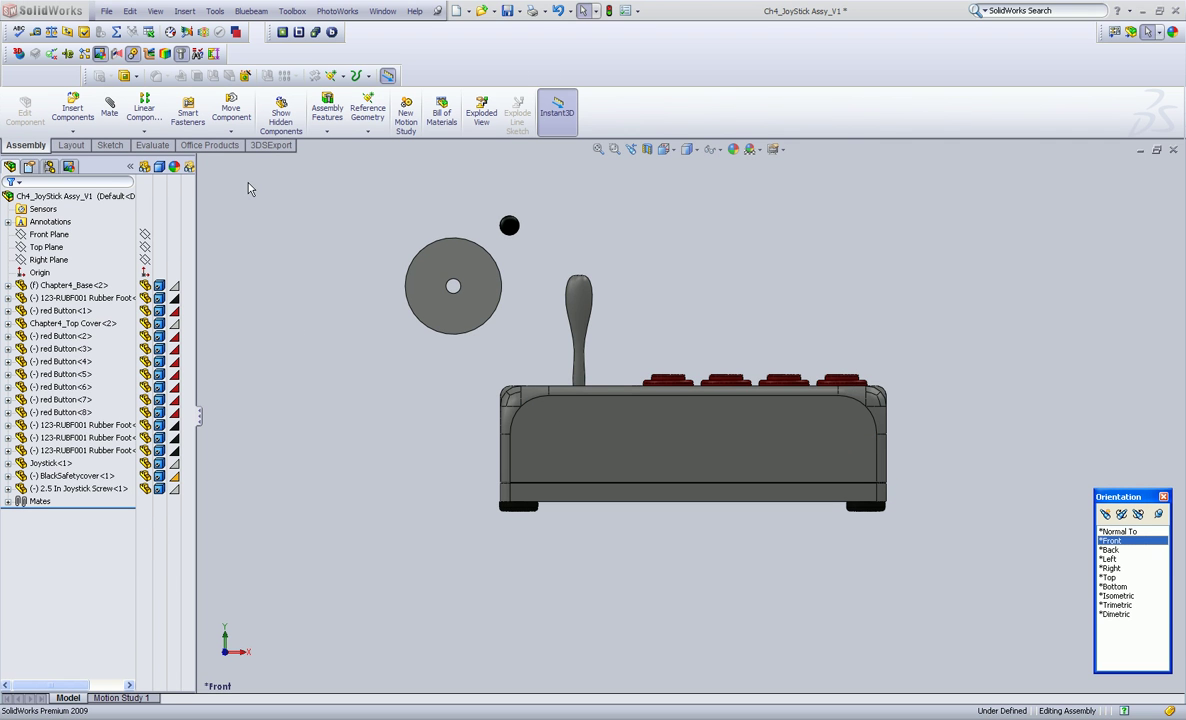
{"action": "left_click", "coordinate": [698, 150]}
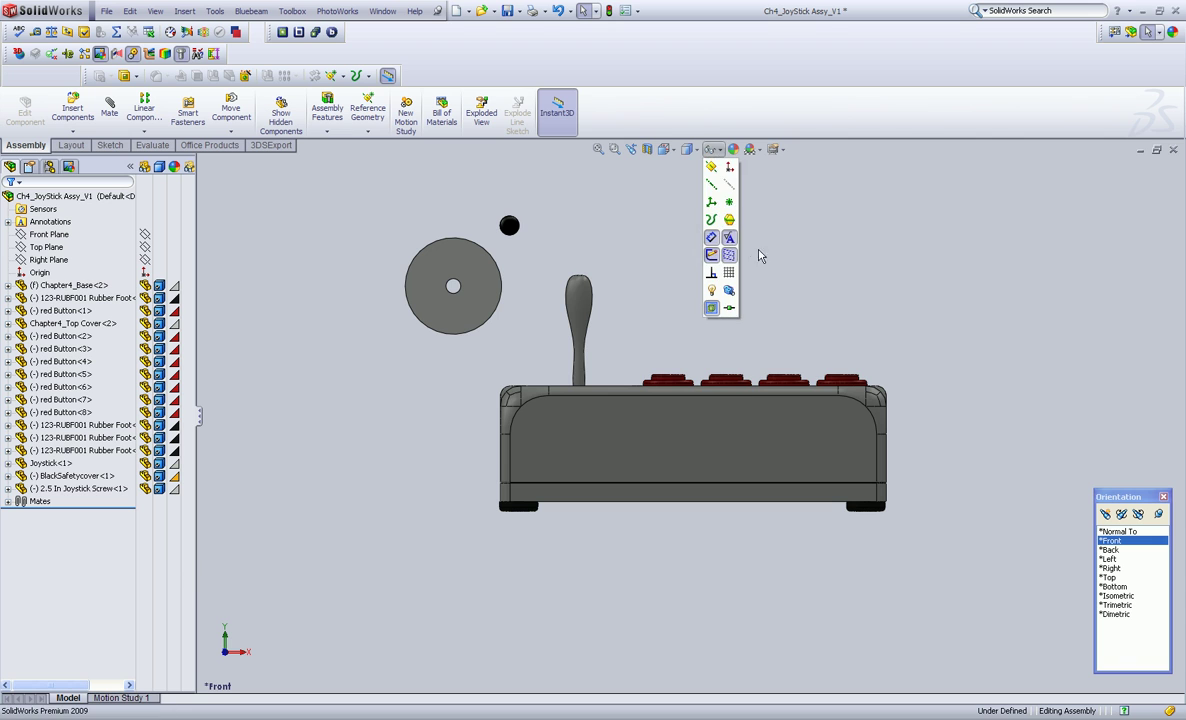
{"action": "left_click", "coordinate": [676, 150]}
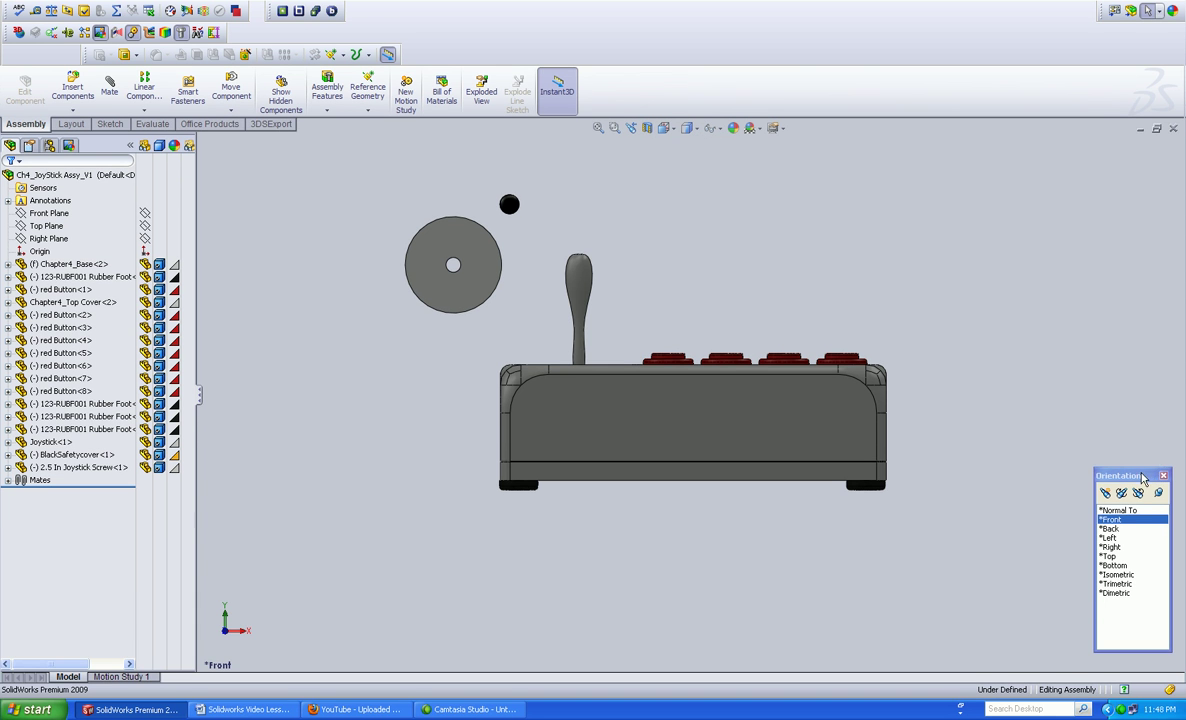
{"action": "left_click_drag", "start_coordinate": [1120, 497], "coordinate": [1110, 442]}
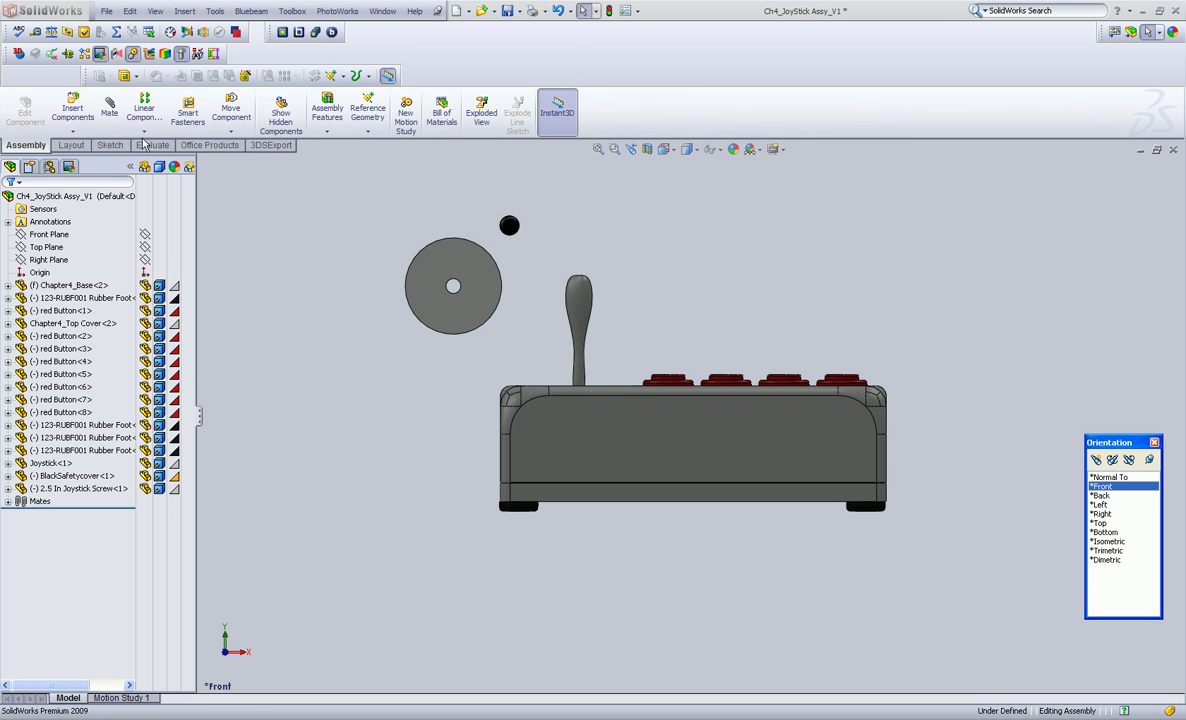
Step: Rotate the BlackSafetycover disc so it lies flat
{"action": "left_click", "coordinate": [231, 132]}
{"action": "left_click", "coordinate": [245, 158]}
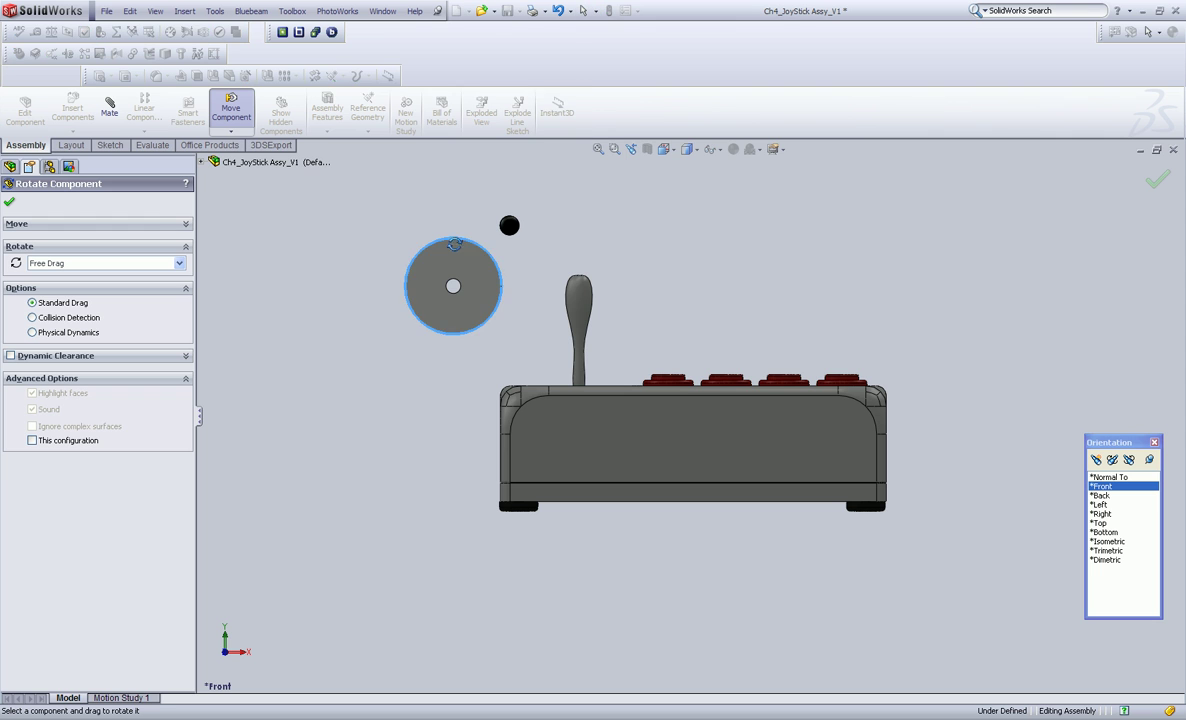
{"action": "left_click_drag", "start_coordinate": [450, 470], "coordinate": [445, 365]}
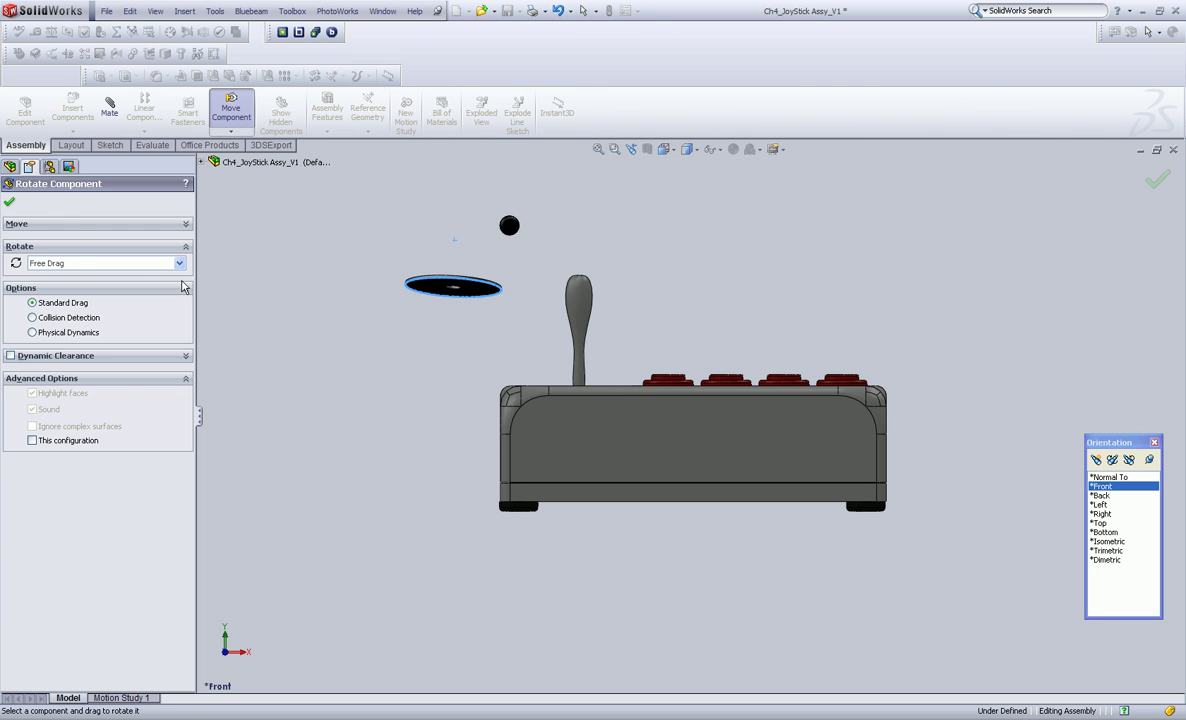
{"action": "left_click", "coordinate": [10, 203]}
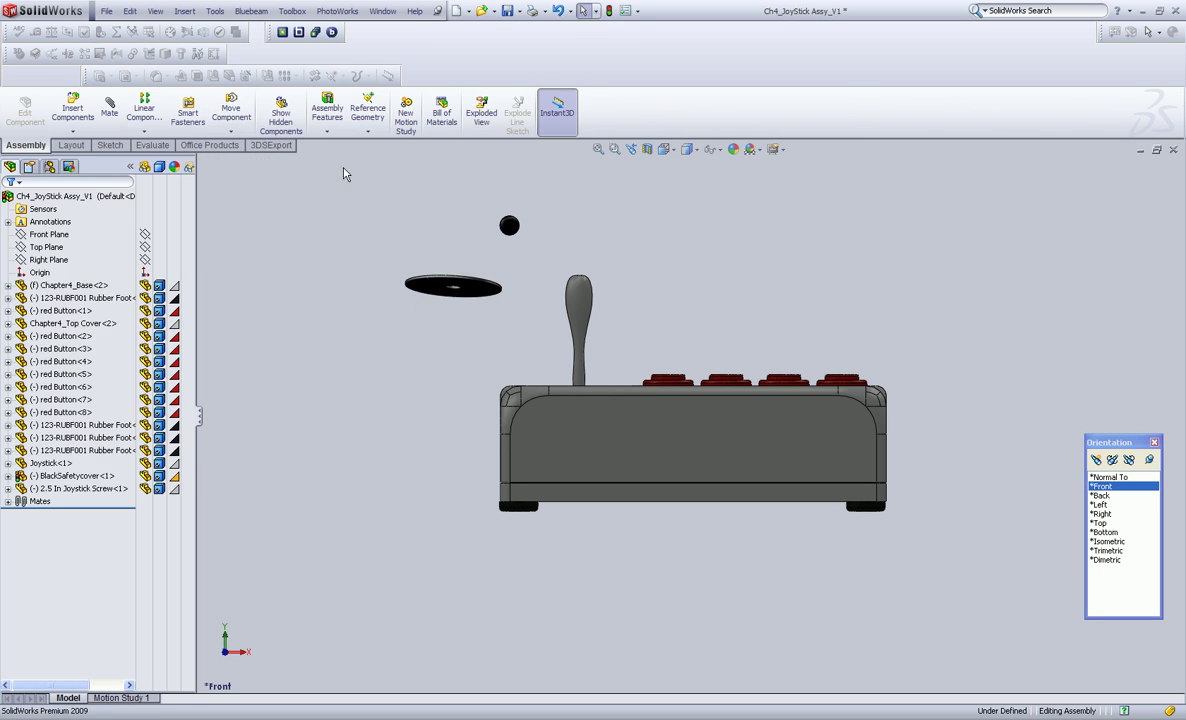
Step: Rotate the joystick screw upright, return to isometric view, and save the assembly
{"action": "left_click", "coordinate": [231, 136]}
{"action": "left_click", "coordinate": [255, 157]}
{"action": "left_click_drag", "start_coordinate": [509, 225], "coordinate": [480, 150]}
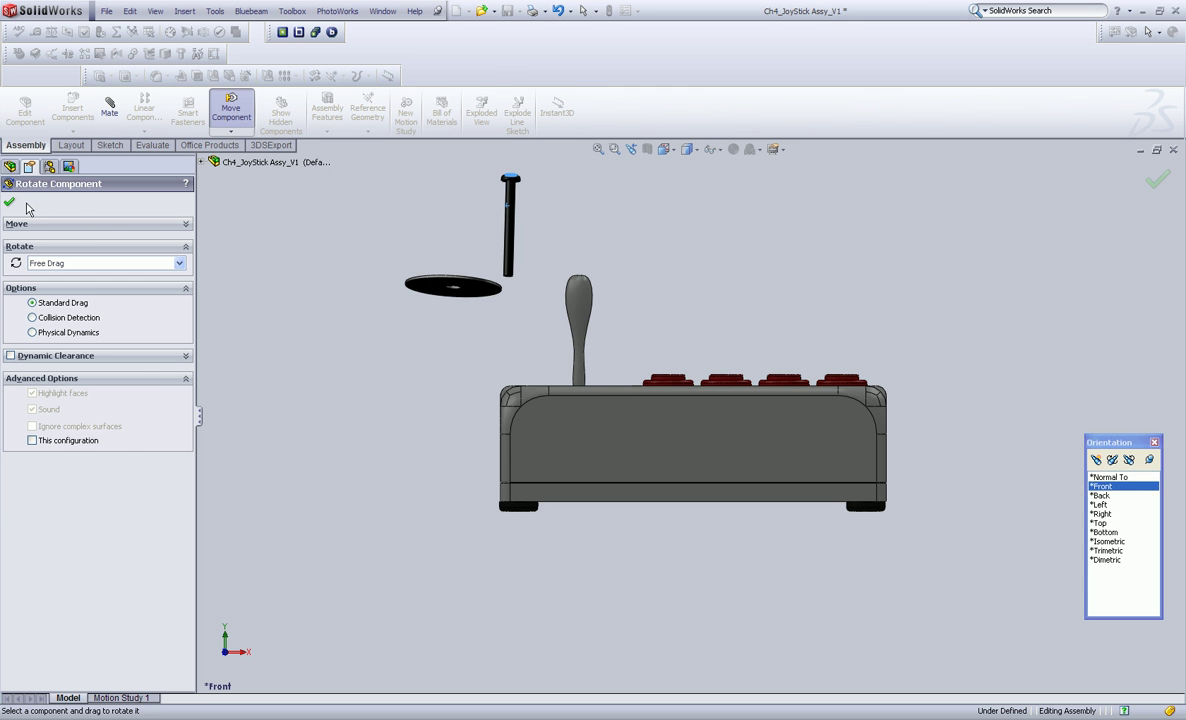
{"action": "left_click", "coordinate": [9, 202]}
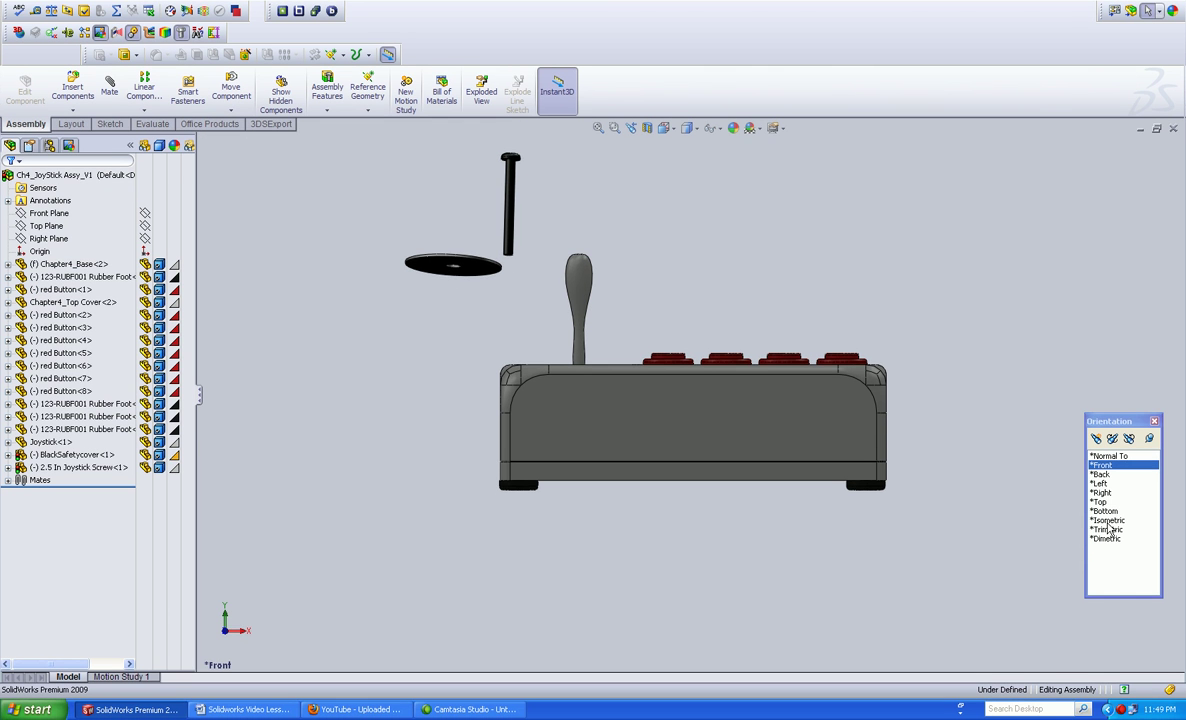
{"action": "left_click", "coordinate": [1107, 521]}
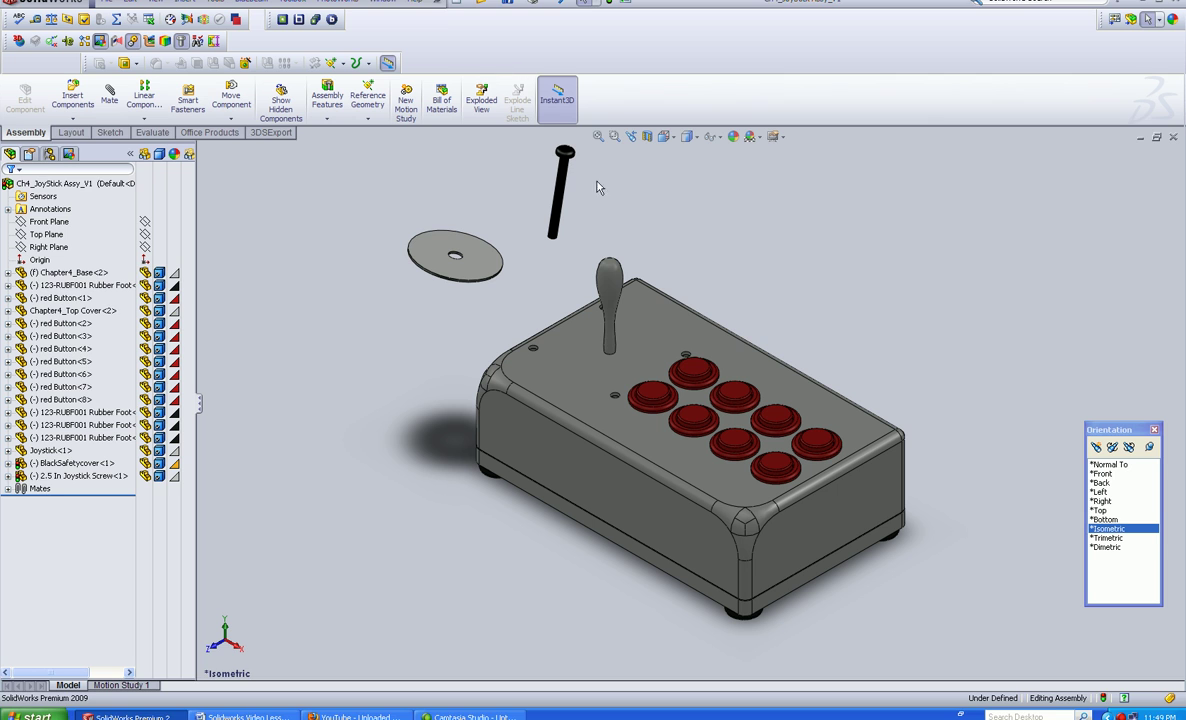
{"action": "left_click", "coordinate": [507, 7]}
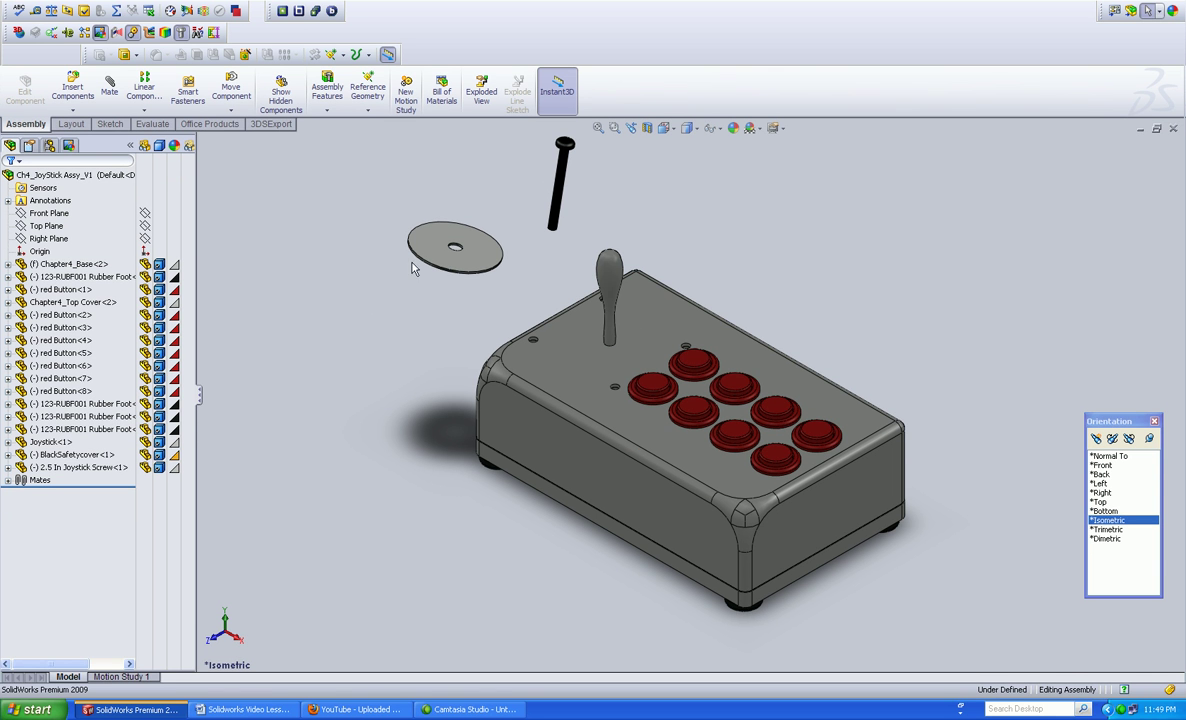
Step: Give the BlackSafetycover component a black high gloss plastic appearance
{"action": "left_click", "coordinate": [421, 256]}
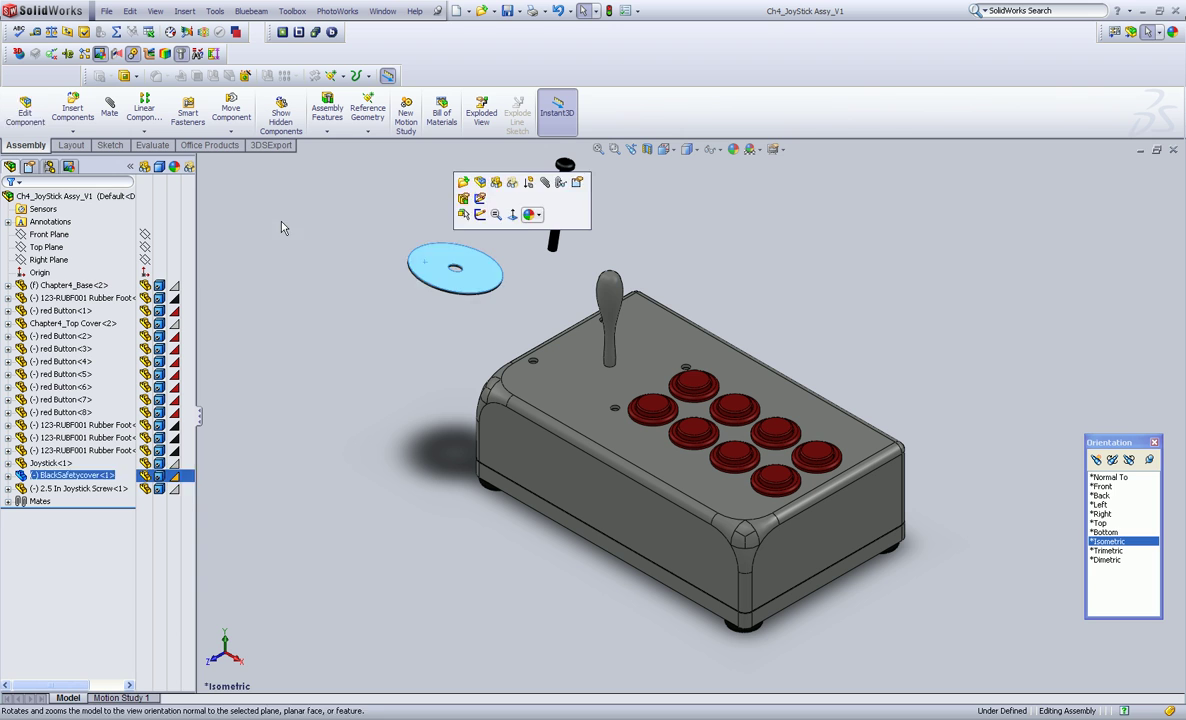
{"action": "left_click", "coordinate": [282, 228]}
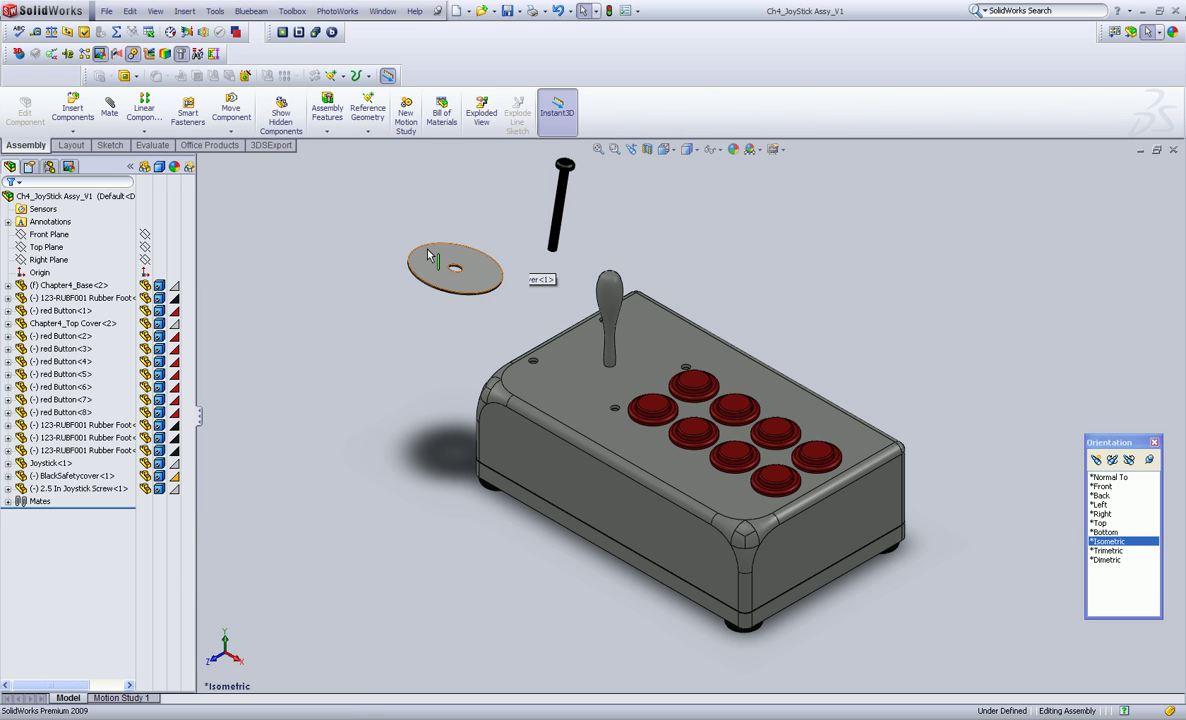
{"action": "left_click", "coordinate": [428, 259]}
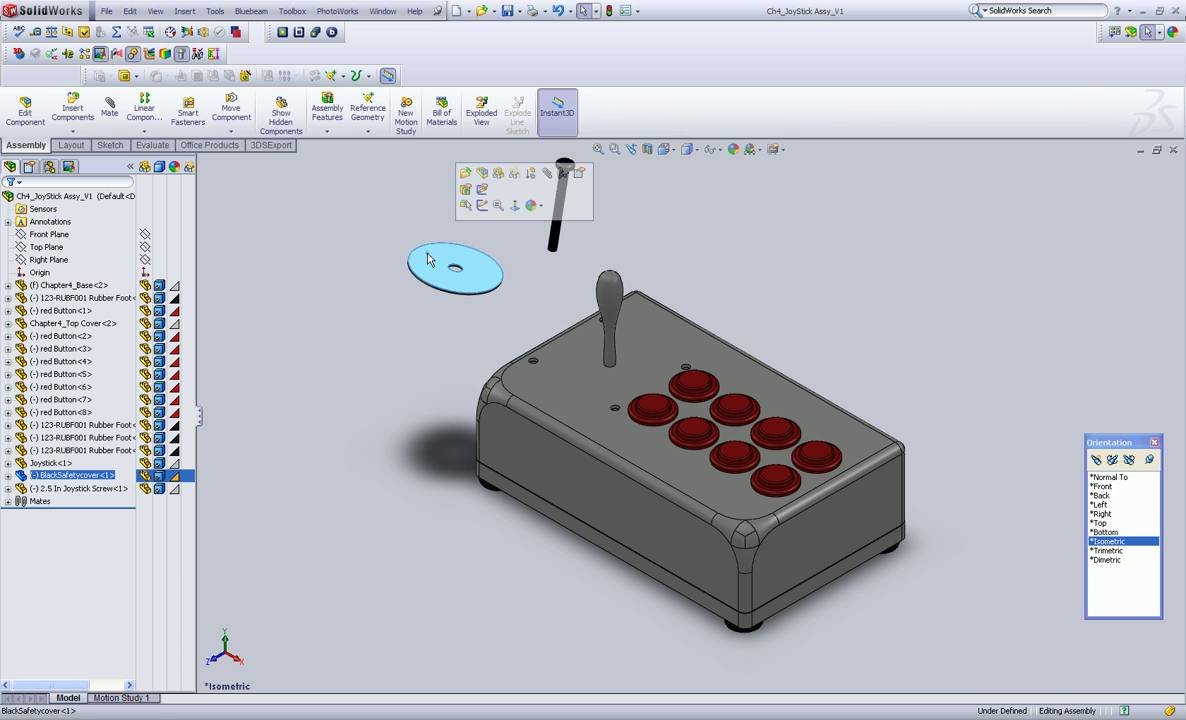
{"action": "left_click", "coordinate": [533, 206]}
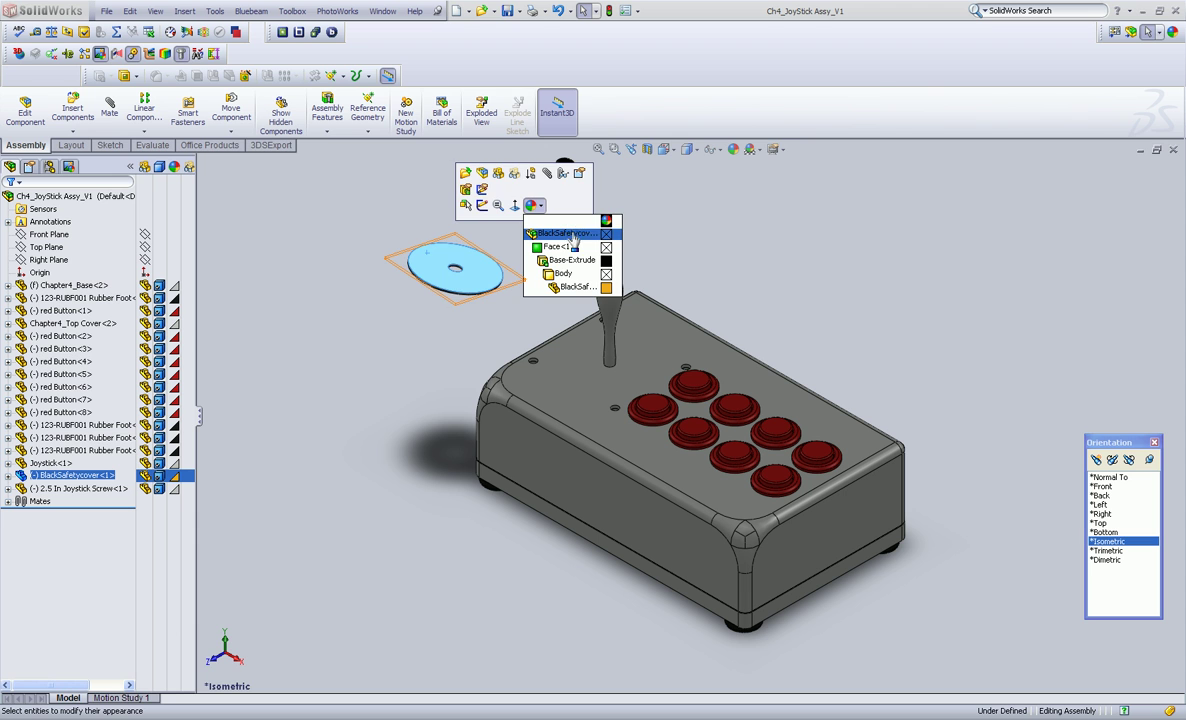
{"action": "left_click", "coordinate": [572, 237]}
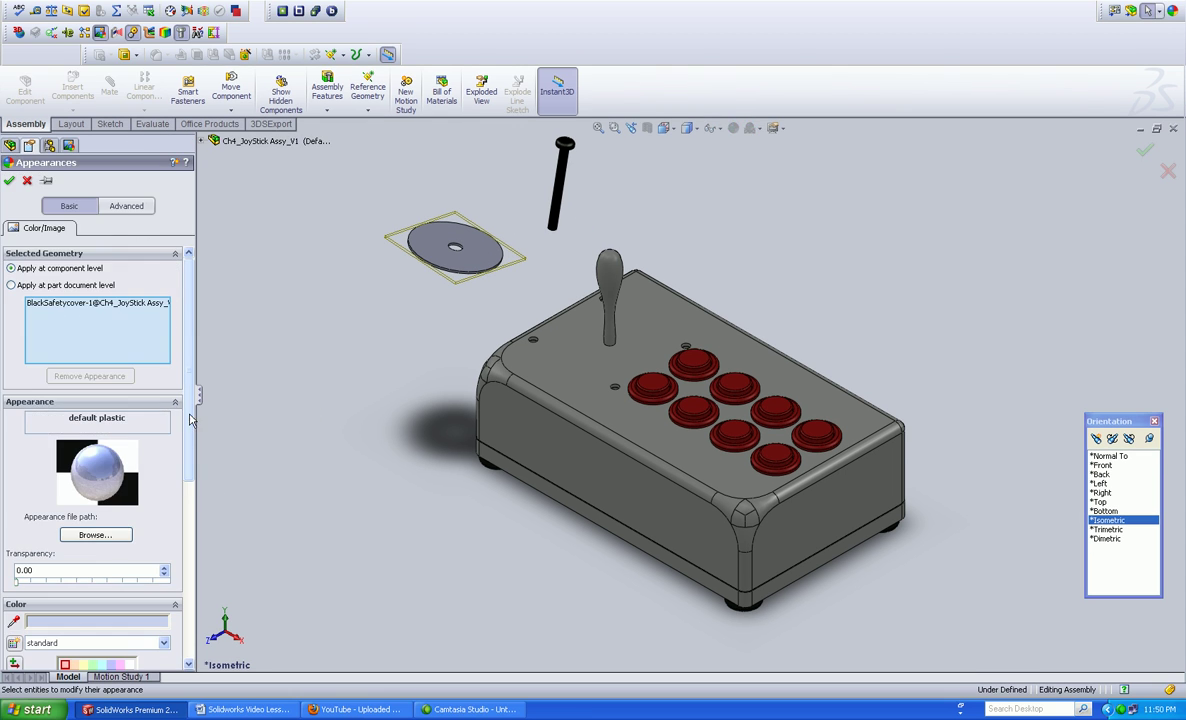
{"action": "left_click", "coordinate": [92, 536]}
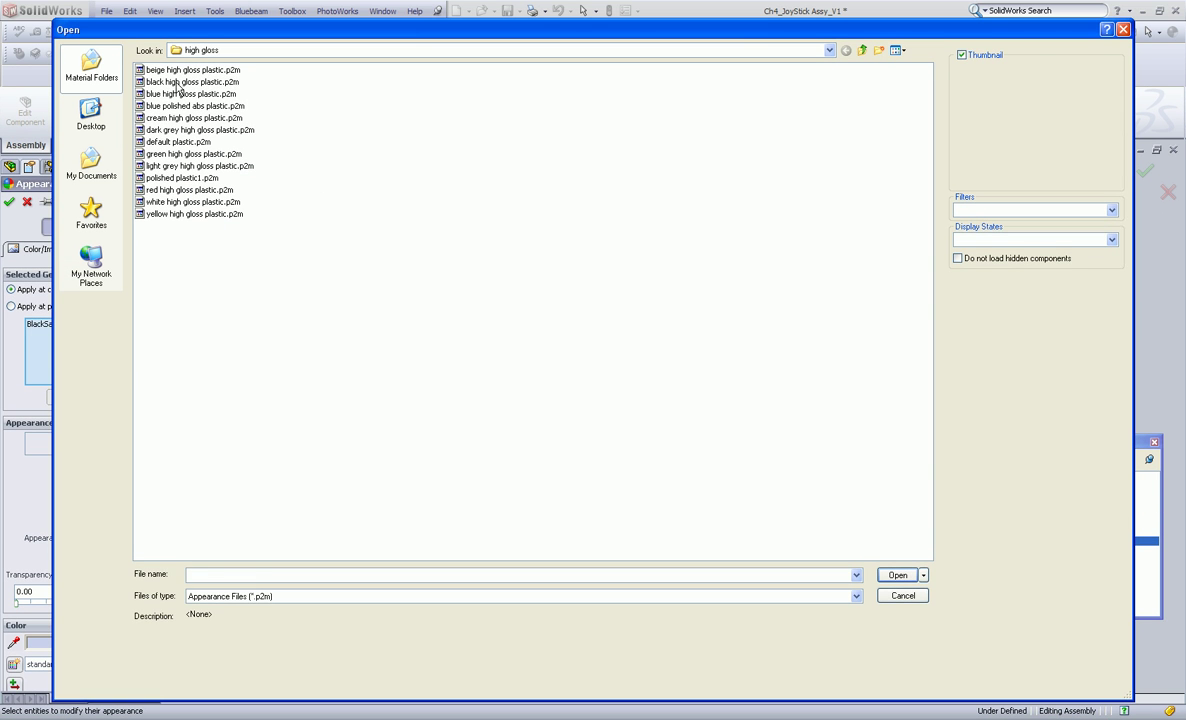
{"action": "left_click", "coordinate": [185, 82]}
{"action": "left_click", "coordinate": [897, 575]}
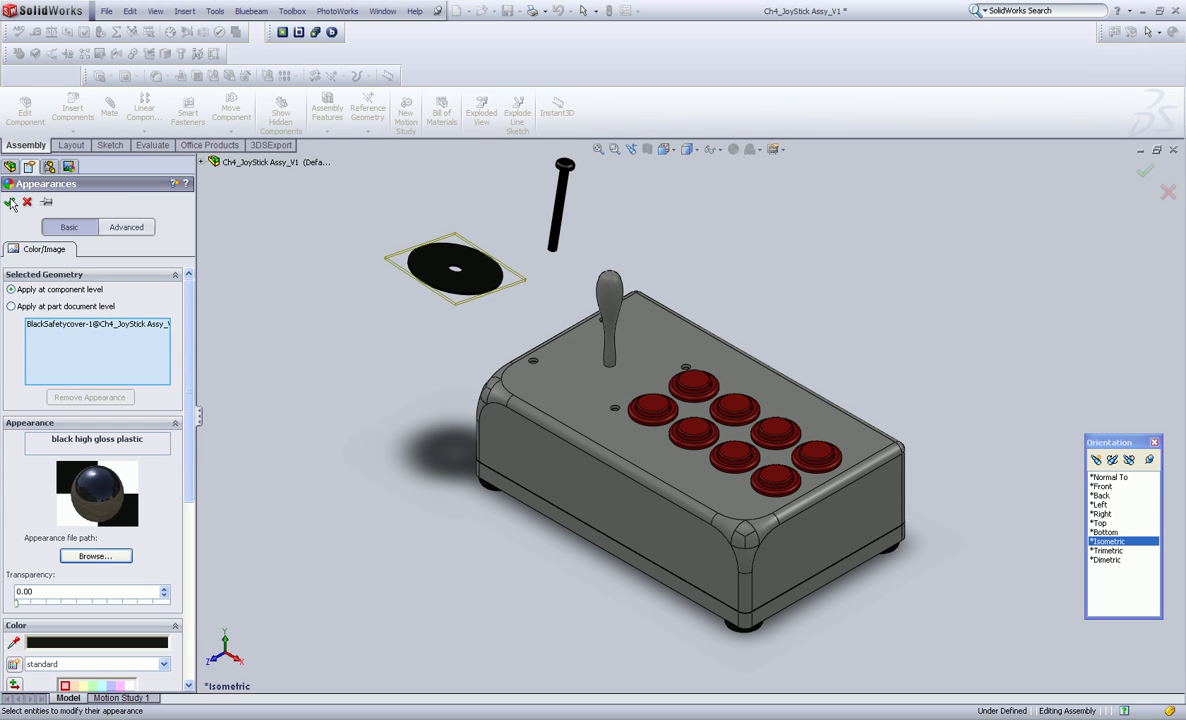
Step: Confirm the gloss appearance, save, and hide the Joystick lever to expose its cover hole
{"action": "left_click", "coordinate": [10, 203]}
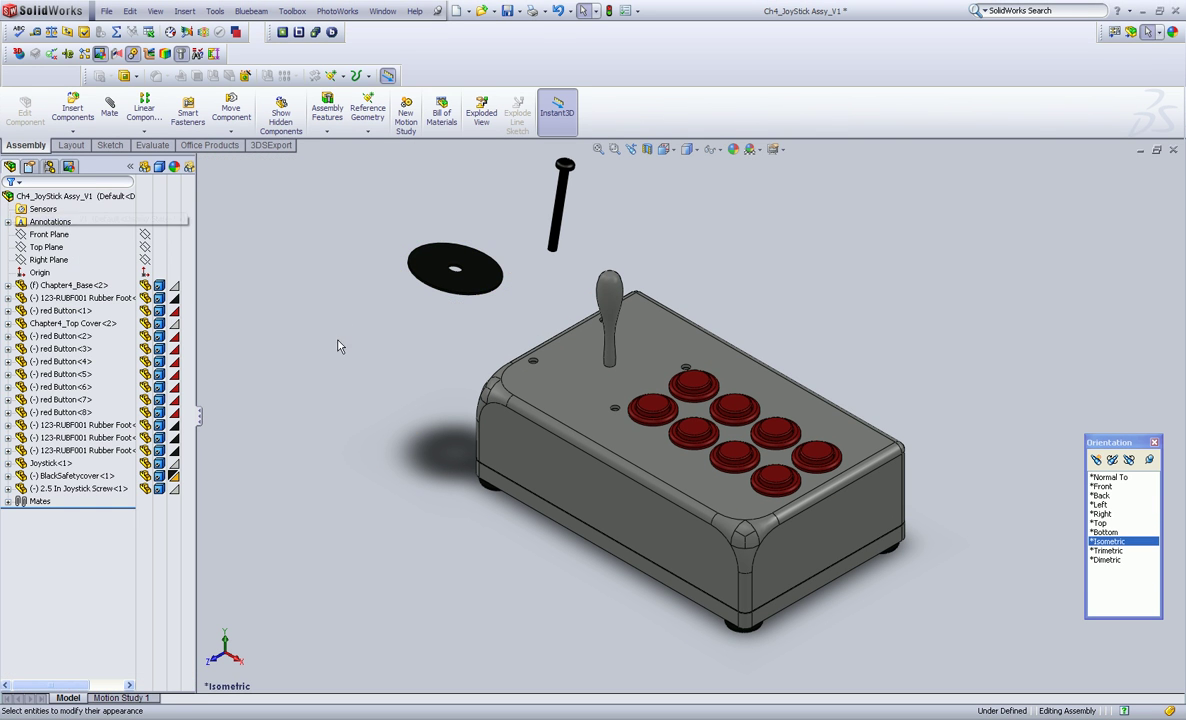
{"action": "left_click", "coordinate": [508, 11]}
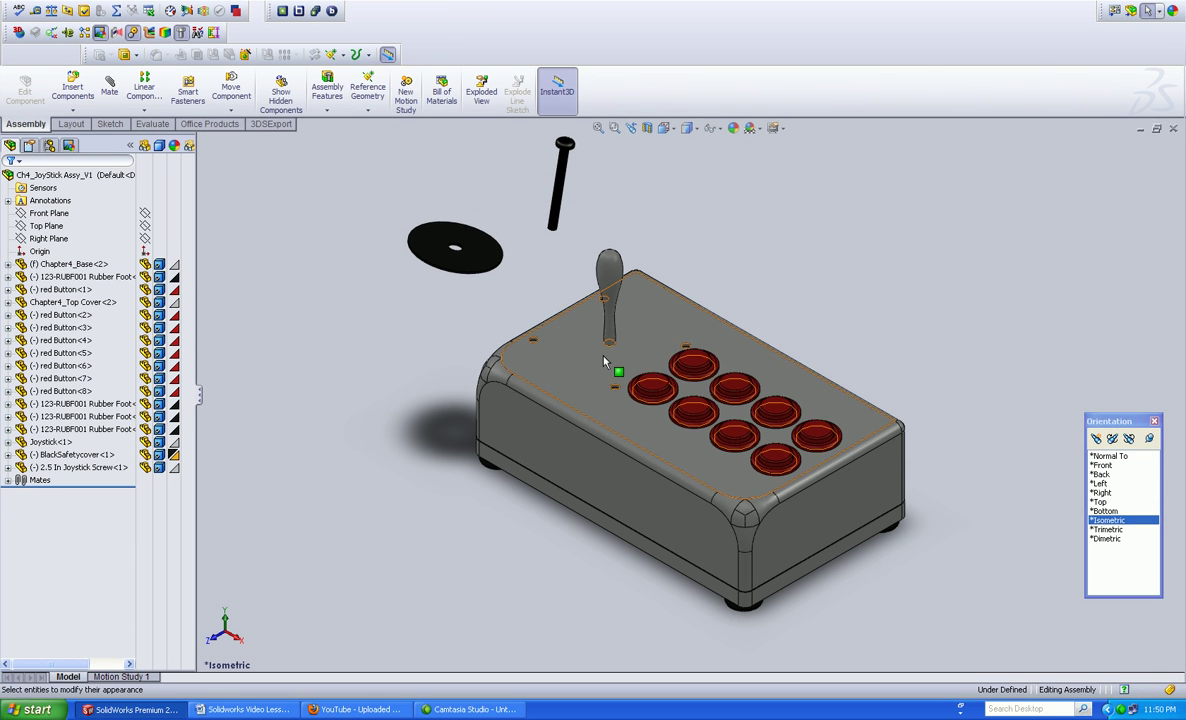
{"action": "left_click", "coordinate": [606, 353]}
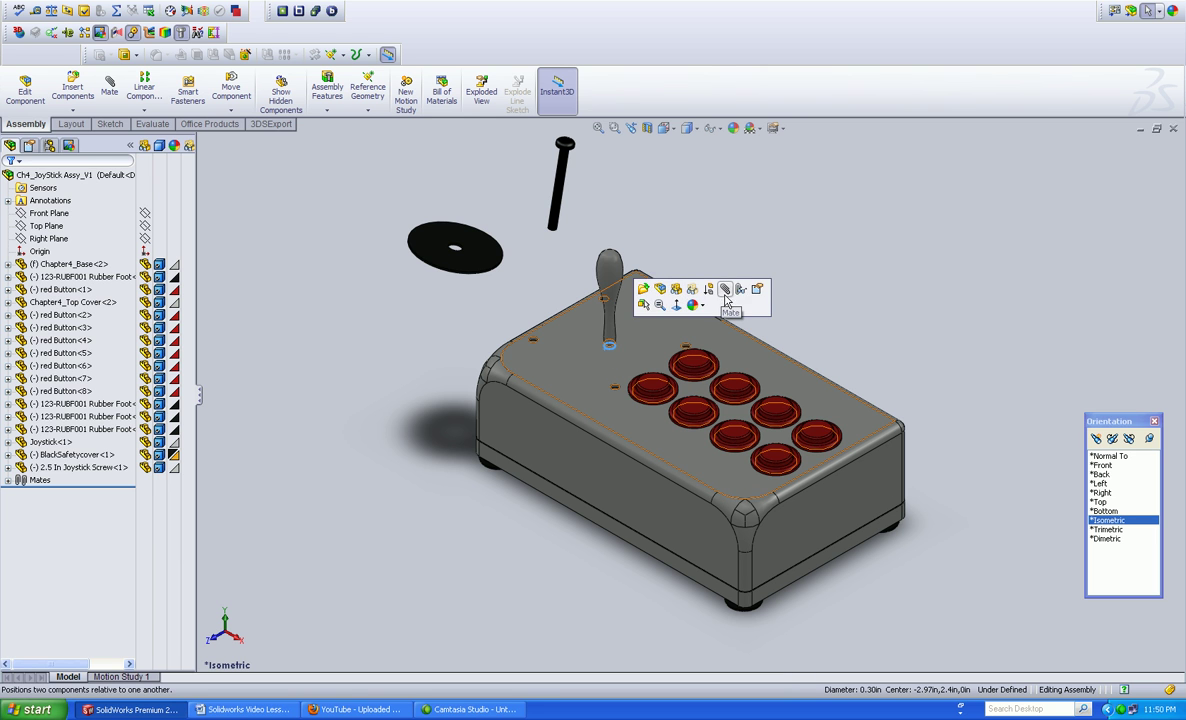
{"action": "left_click", "coordinate": [602, 326]}
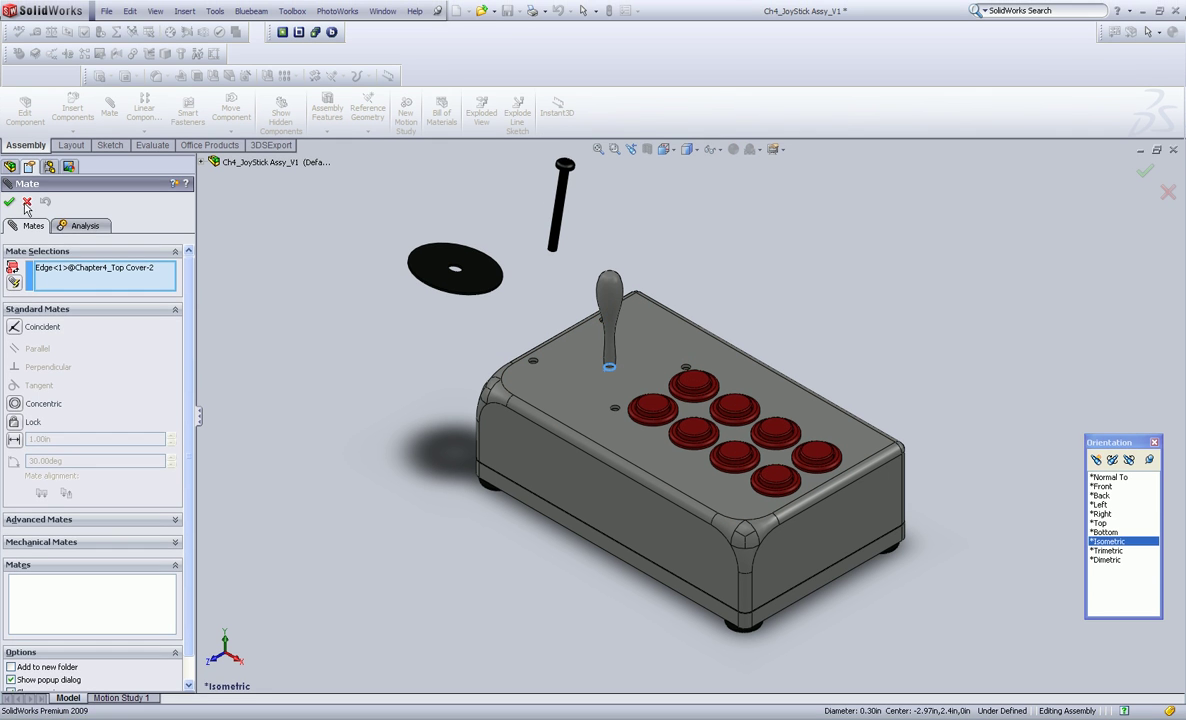
{"action": "left_click", "coordinate": [27, 202]}
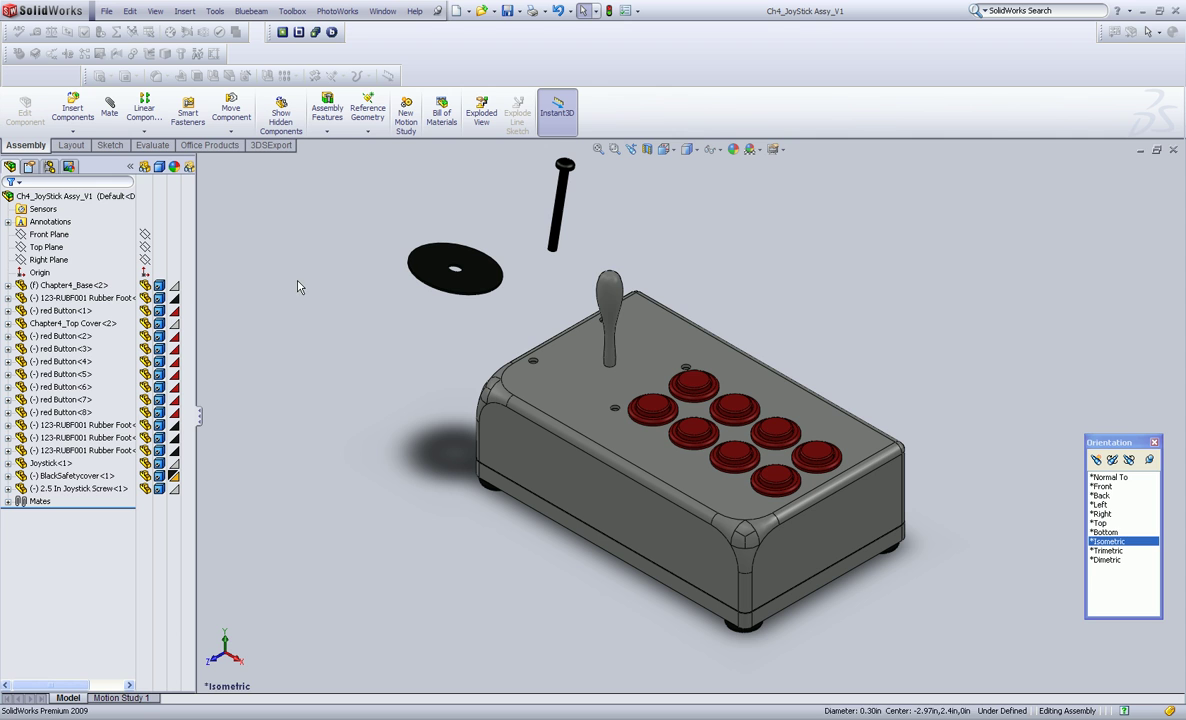
{"action": "left_click", "coordinate": [617, 295]}
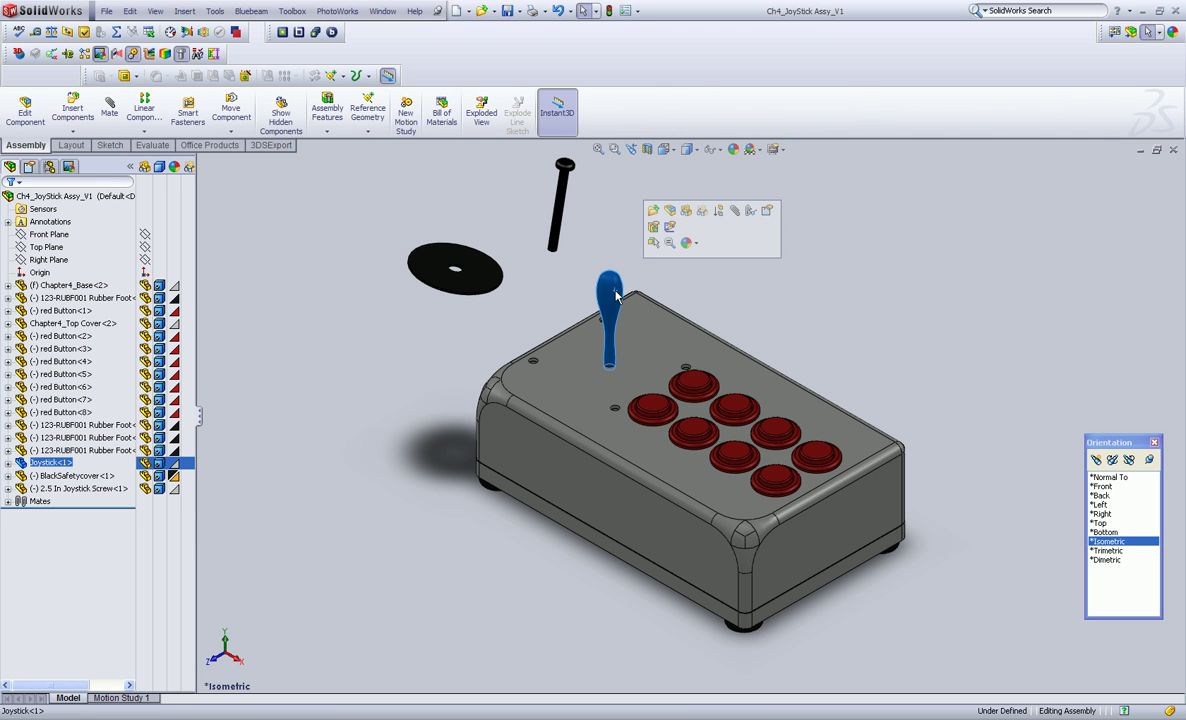
{"action": "left_click", "coordinate": [686, 213]}
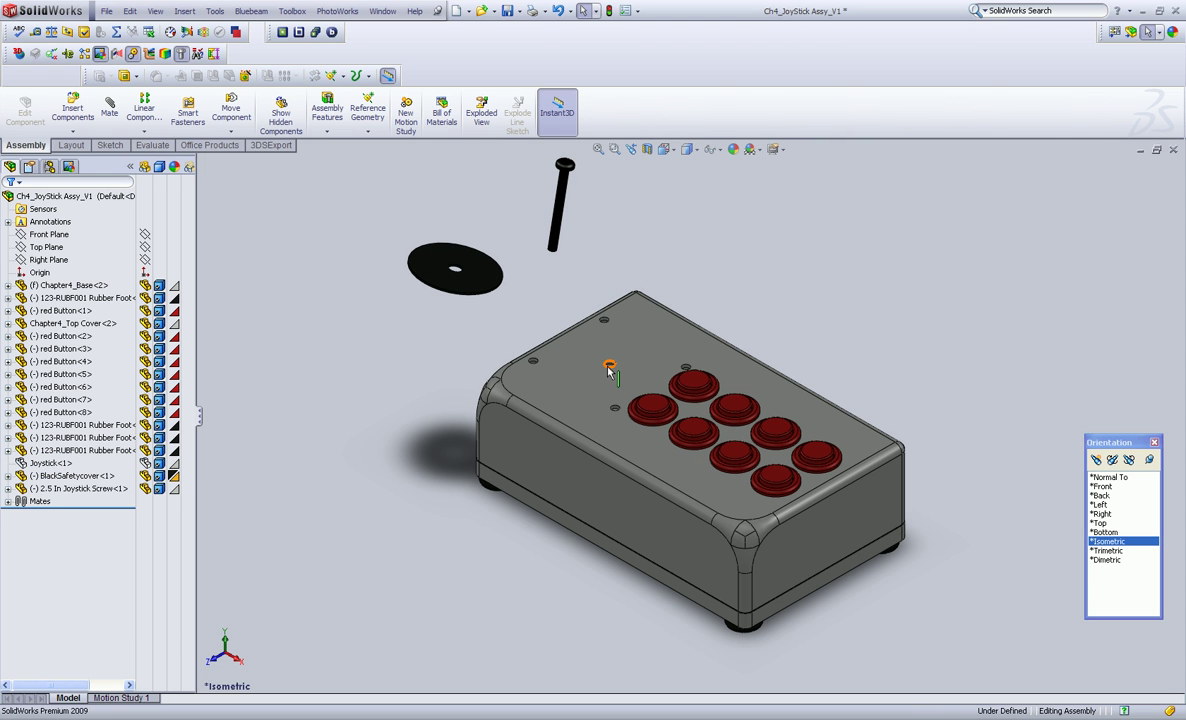
Step: Mate the cover disc's hole concentric with the joystick hole in the top cover
{"action": "left_click", "coordinate": [608, 368]}
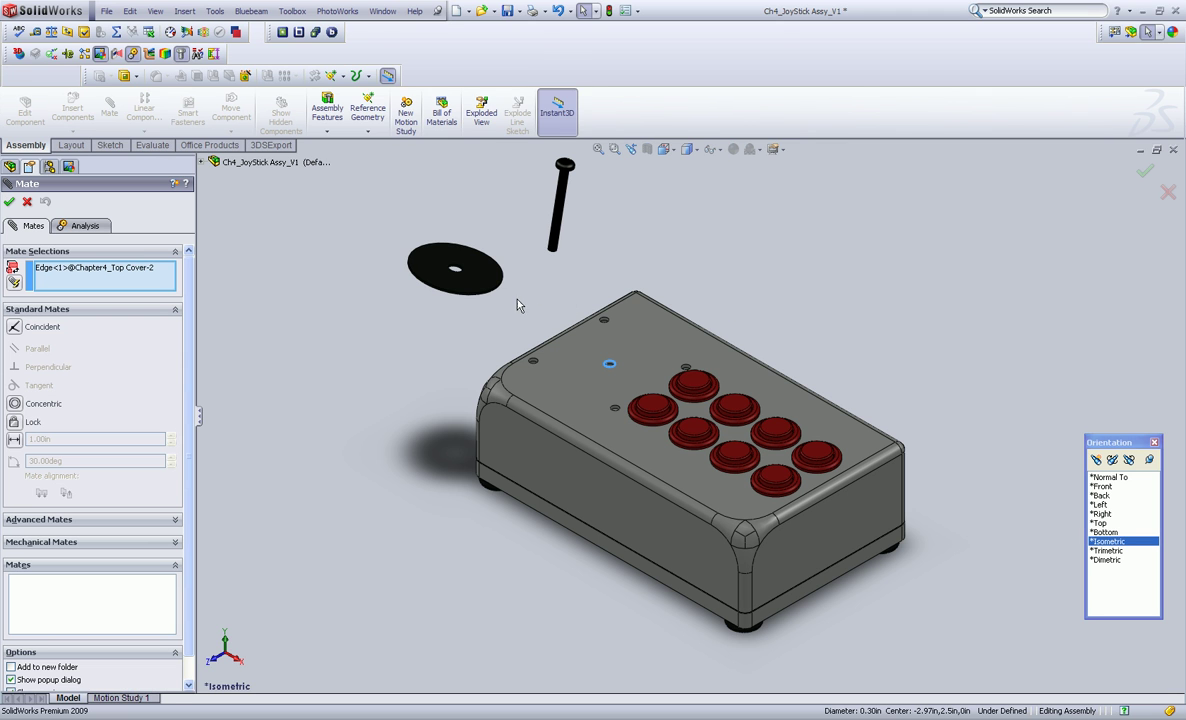
{"action": "left_click", "coordinate": [457, 275]}
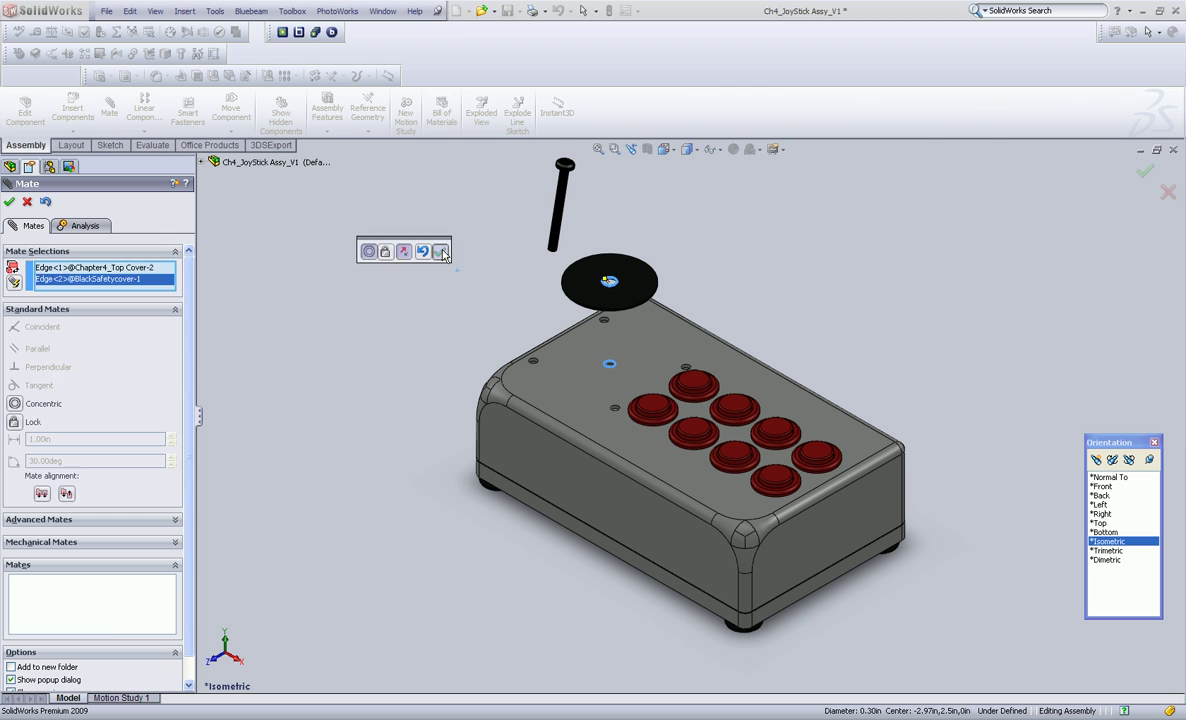
{"action": "left_click", "coordinate": [441, 252]}
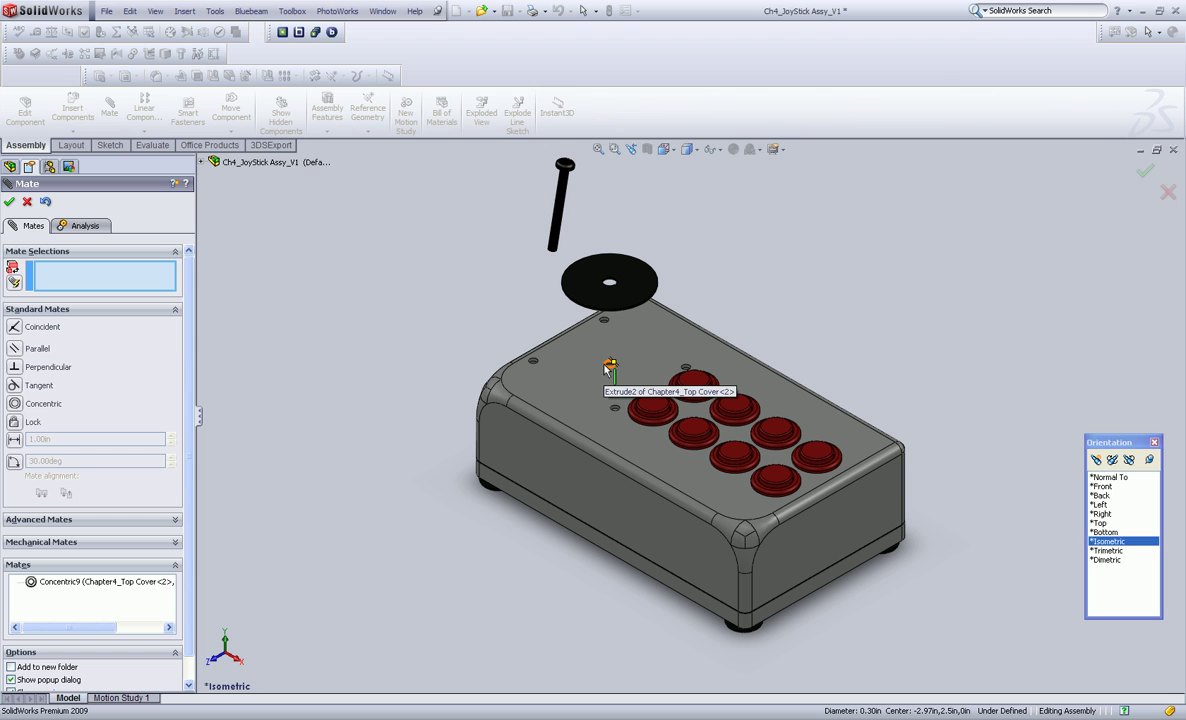
Step: Mate the disc's edge coincident with the top face of the cover so it sits flat
{"action": "left_click", "coordinate": [556, 384]}
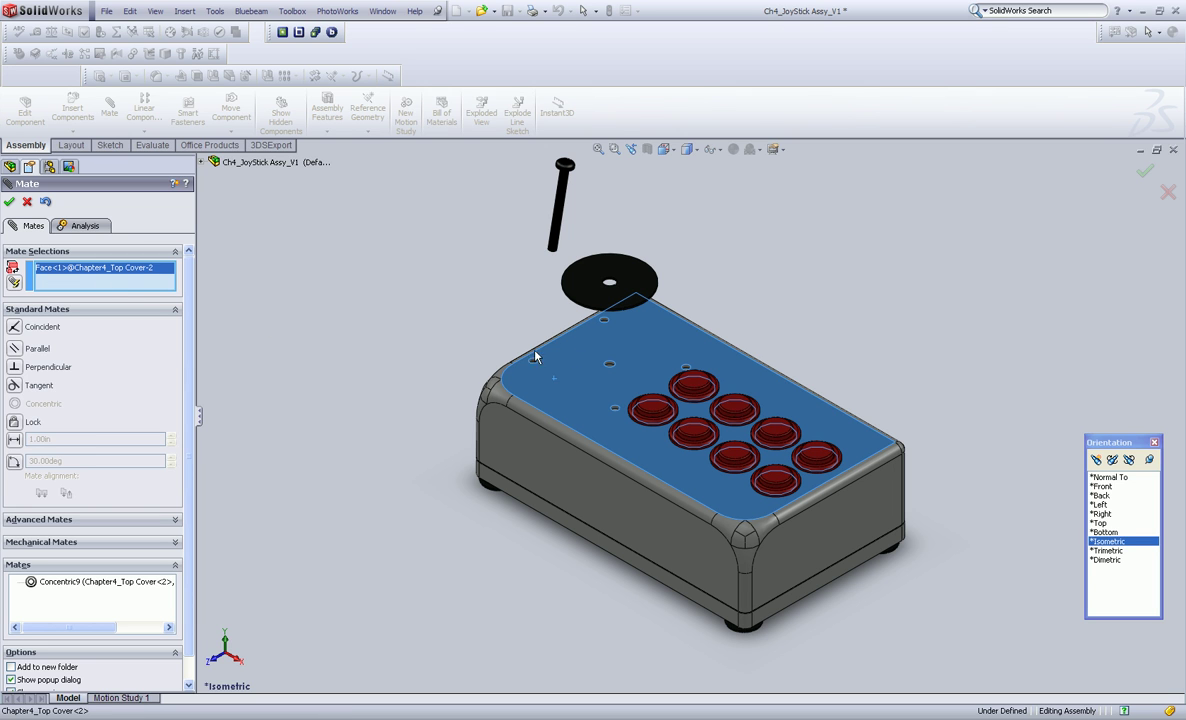
{"action": "left_click", "coordinate": [614, 149]}
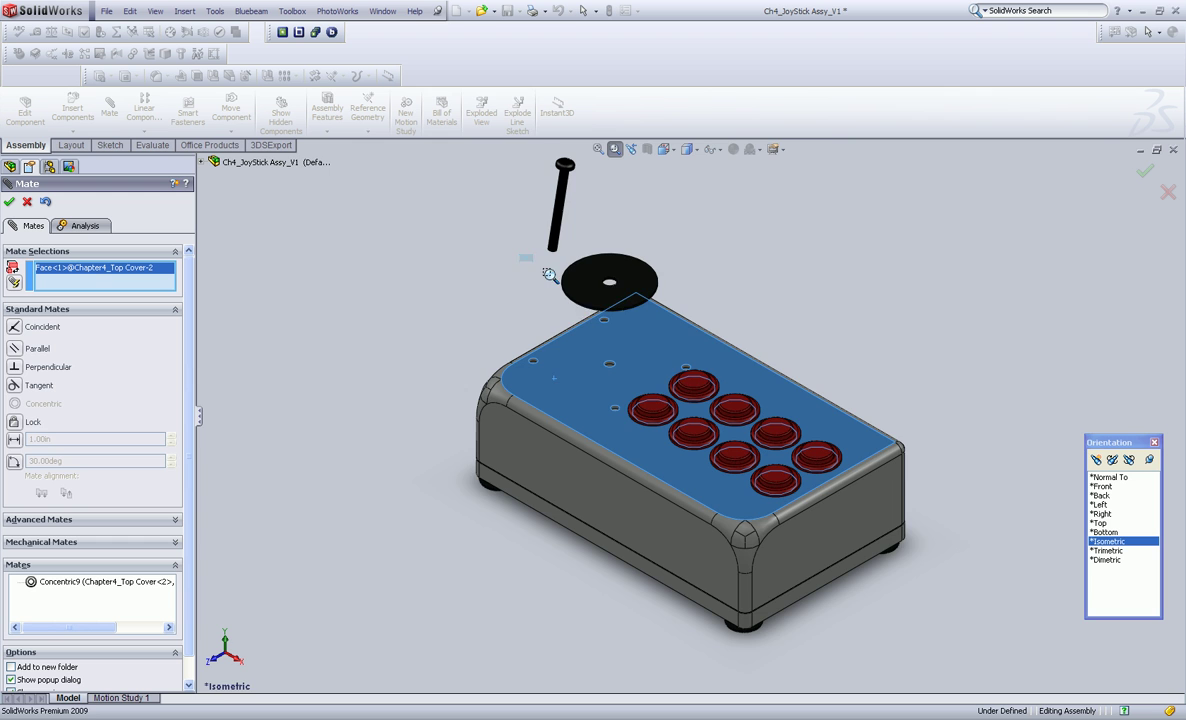
{"action": "left_click_drag", "start_coordinate": [521, 257], "coordinate": [700, 405]}
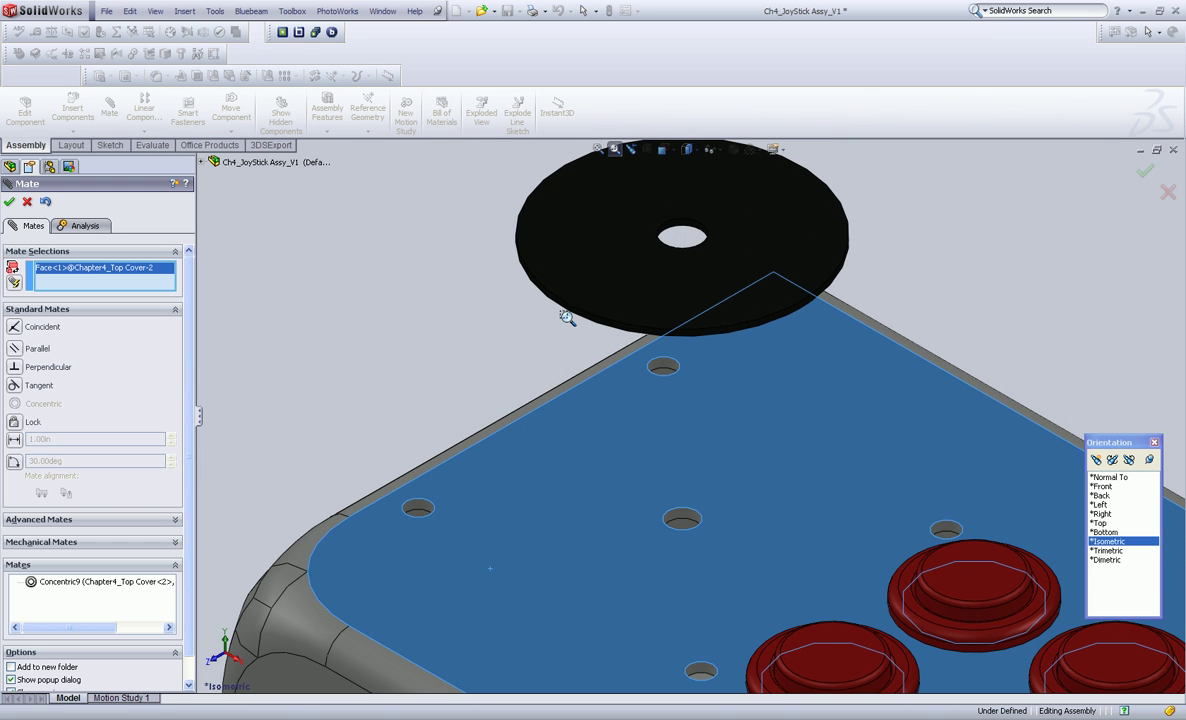
{"action": "key", "text": "Escape"}
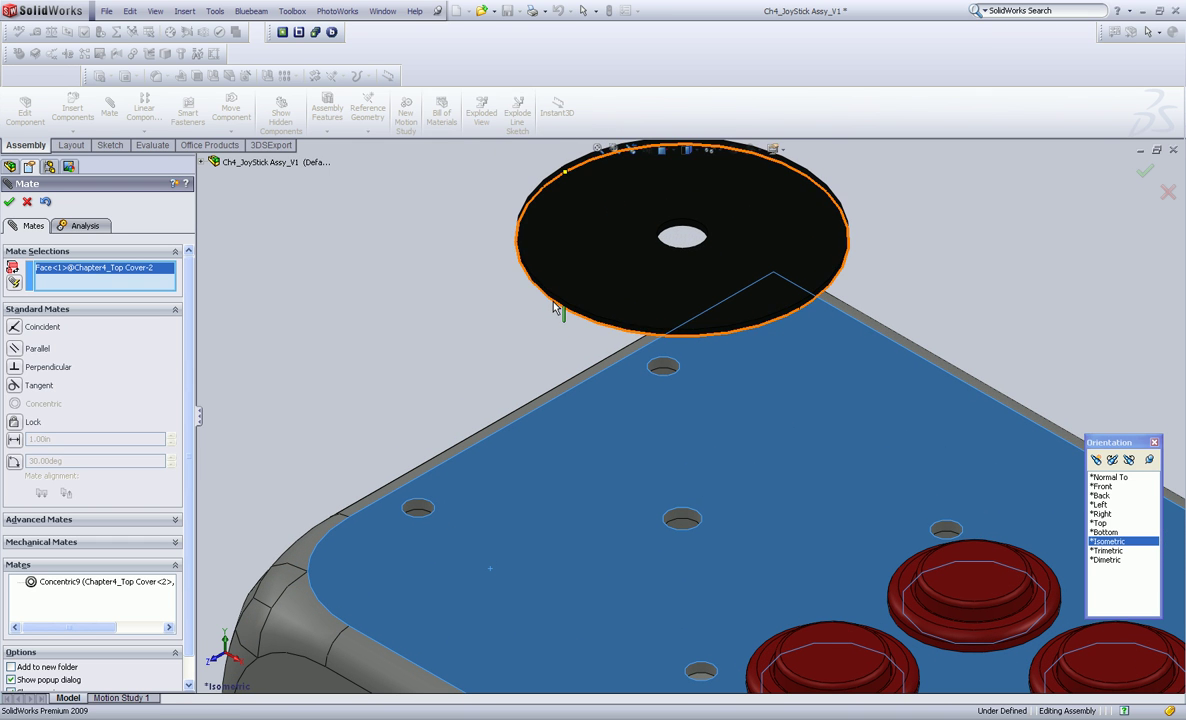
{"action": "left_click", "coordinate": [553, 306]}
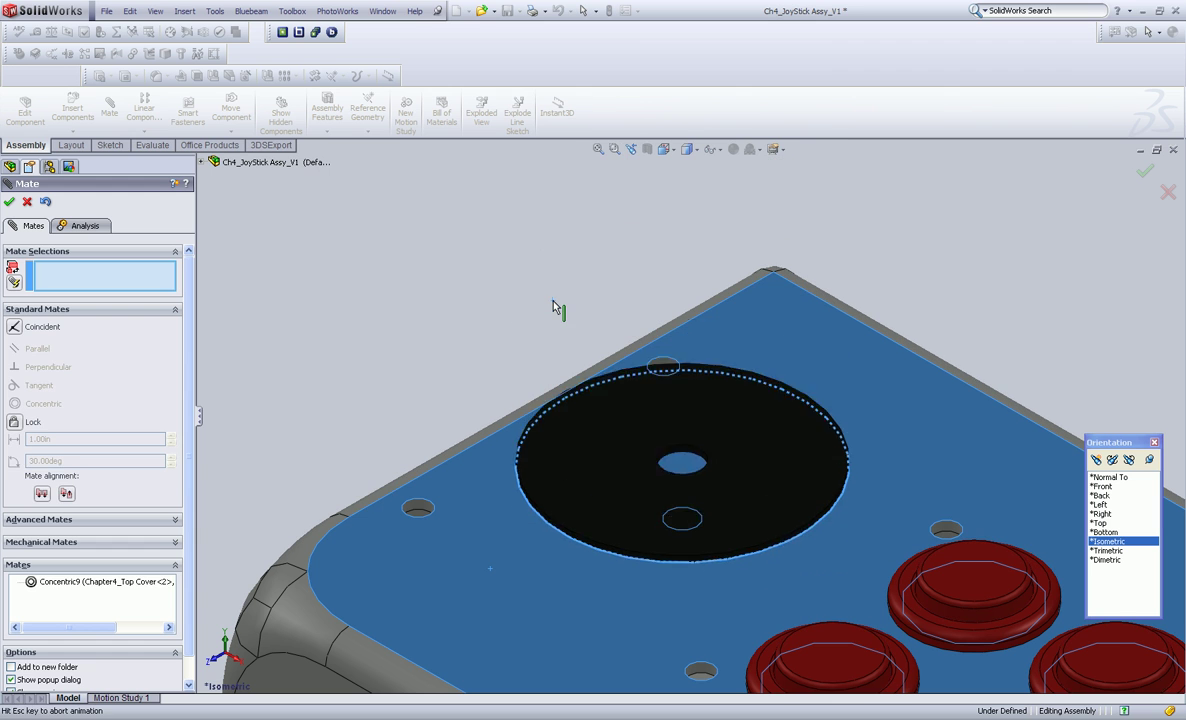
{"action": "left_click", "coordinate": [535, 283]}
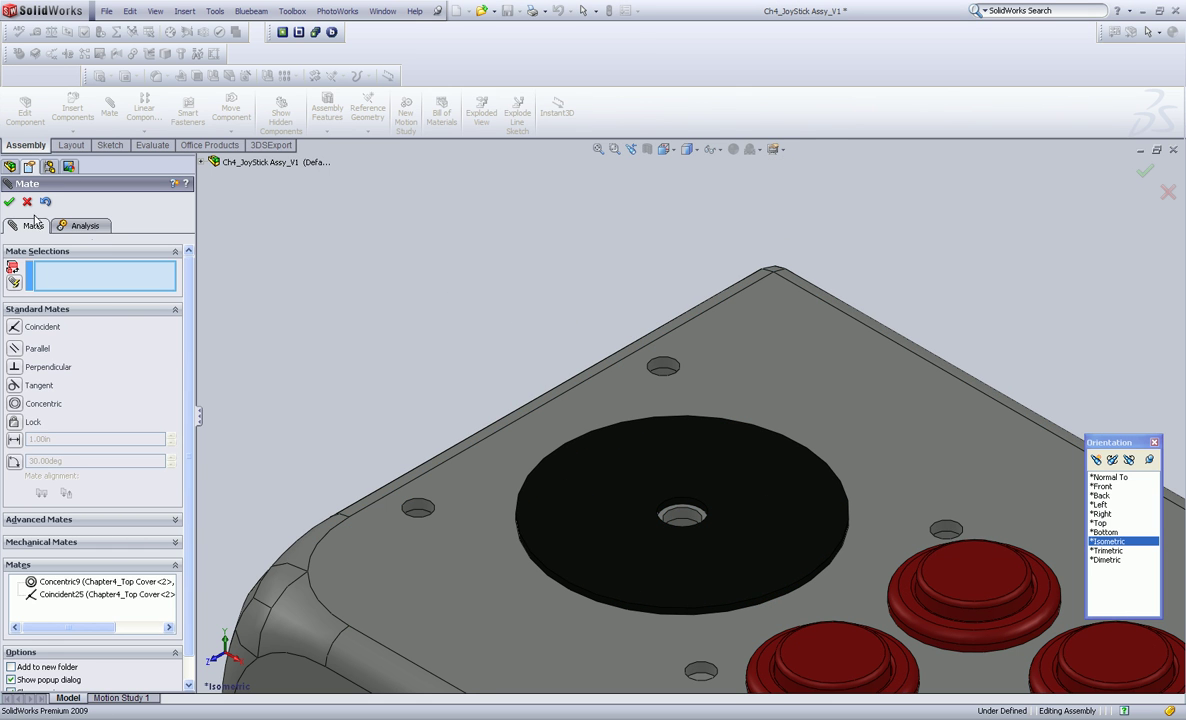
{"action": "left_click", "coordinate": [9, 202]}
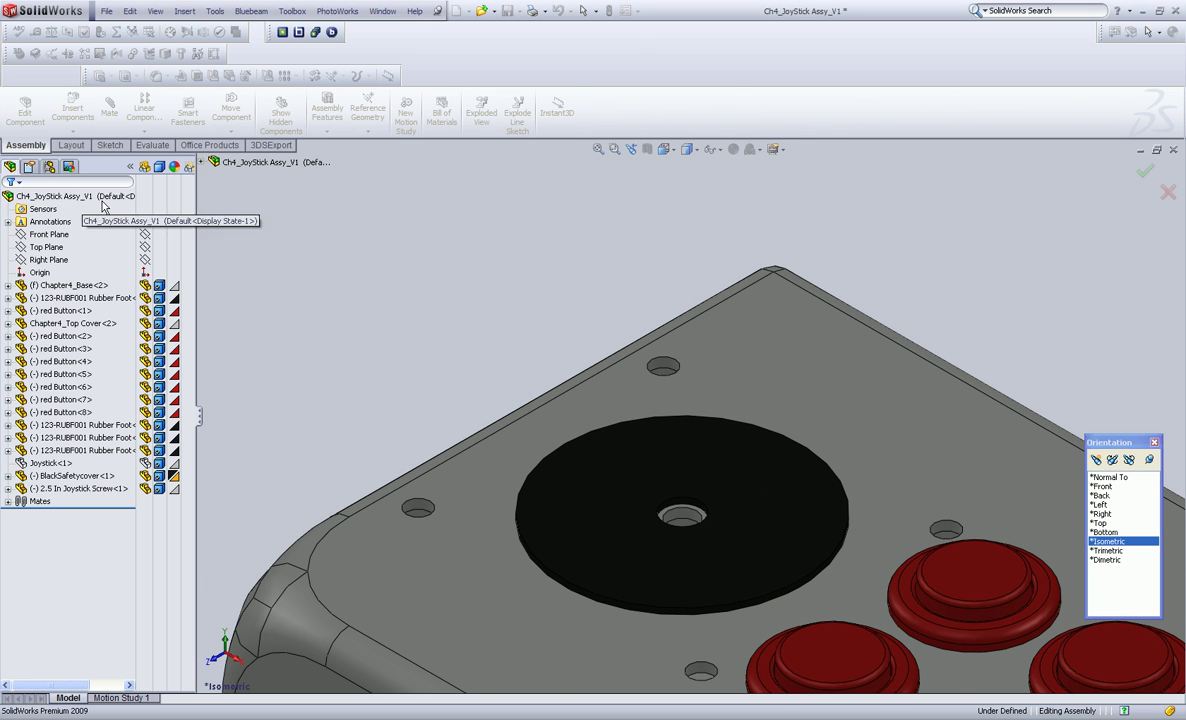
Step: Mate the 2.5 In Joystick Screw concentric with a small hole in the top cover
{"action": "left_click", "coordinate": [597, 150]}
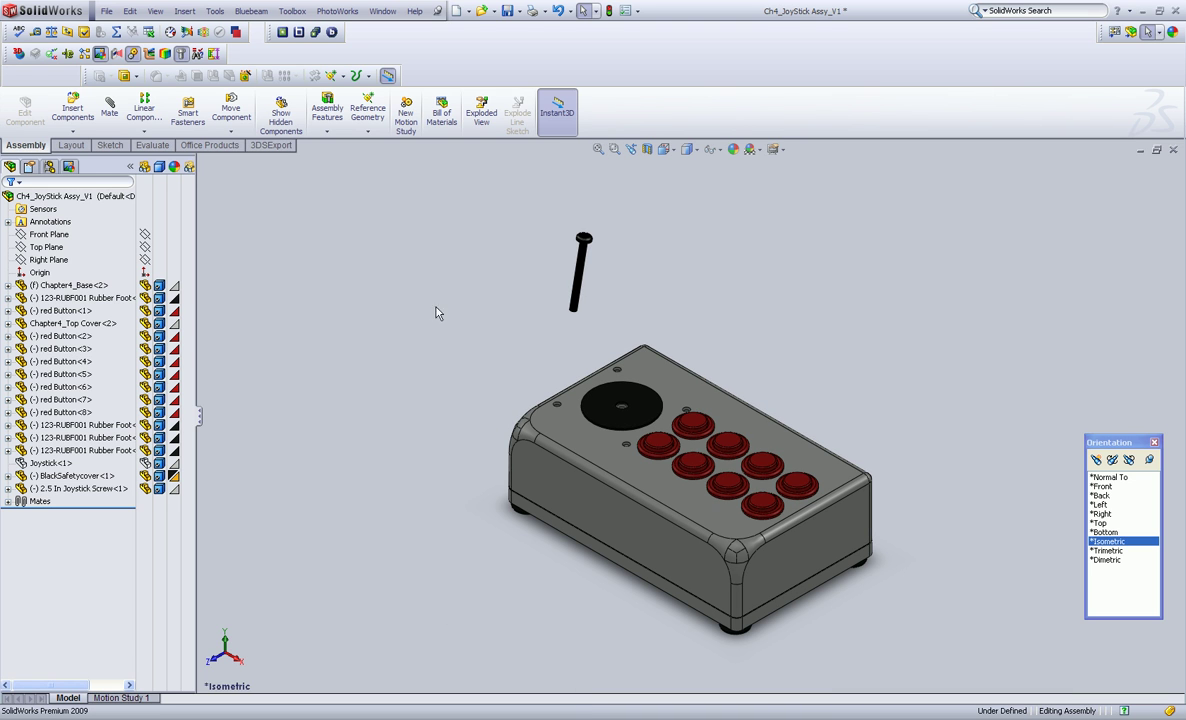
{"action": "left_click", "coordinate": [617, 370]}
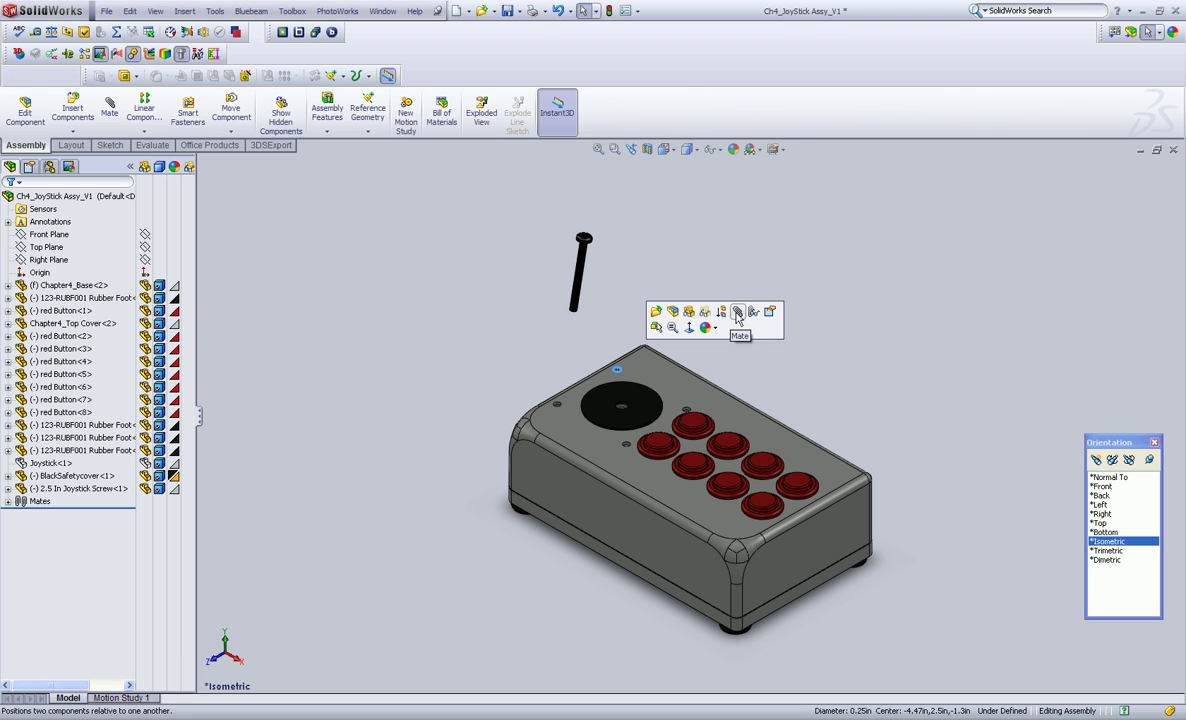
{"action": "left_click", "coordinate": [578, 298], "text": "ctrl"}
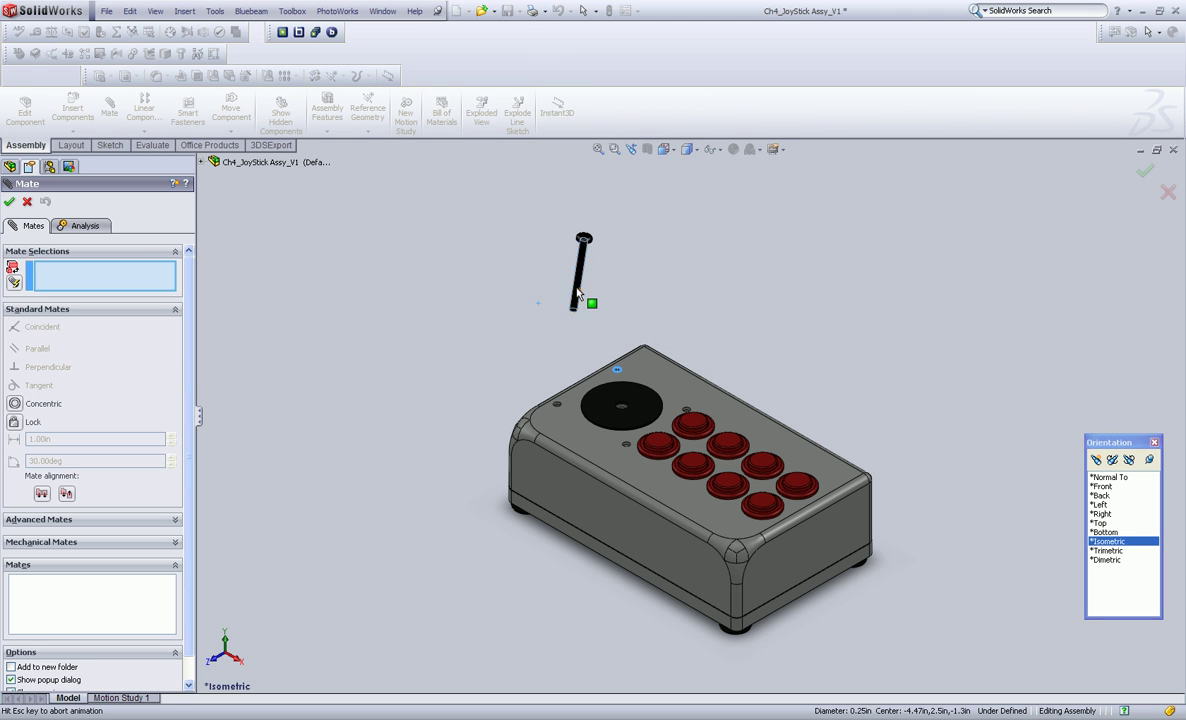
{"action": "left_click", "coordinate": [558, 269]}
{"action": "left_click", "coordinate": [9, 202]}
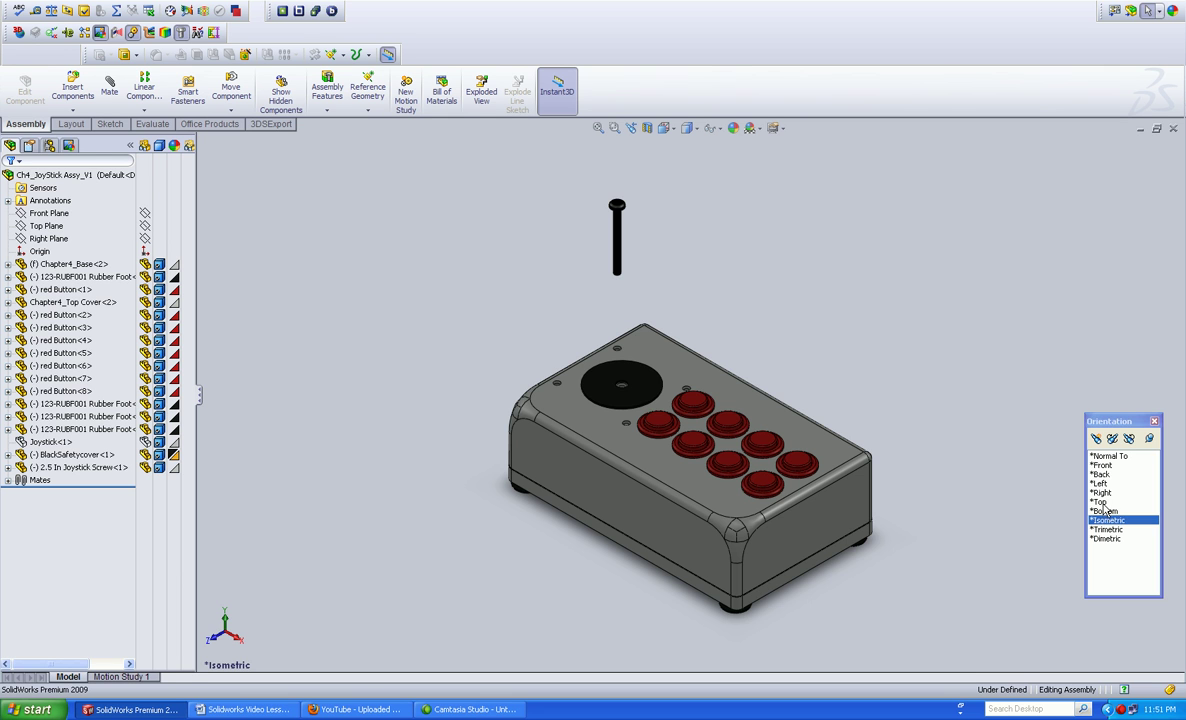
Step: Drag three more copies of the 2.5 In Joystick Screw from the tree into the assembly
{"action": "double_click", "coordinate": [1100, 501]}
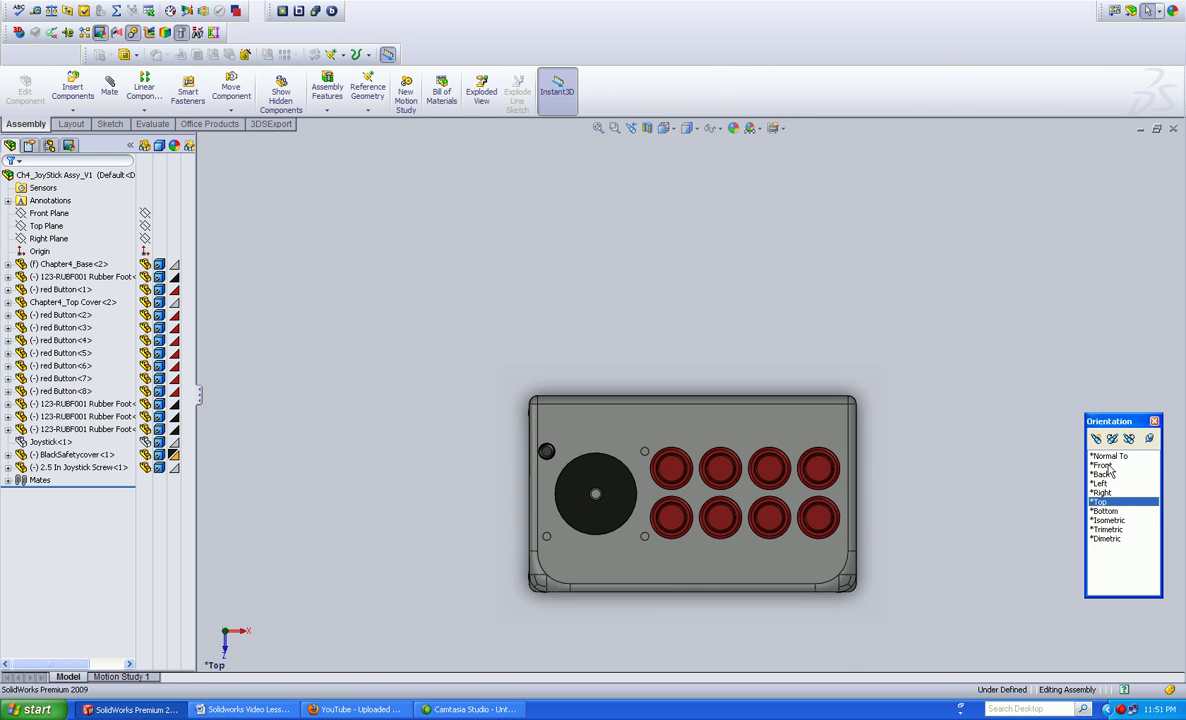
{"action": "double_click", "coordinate": [1104, 465]}
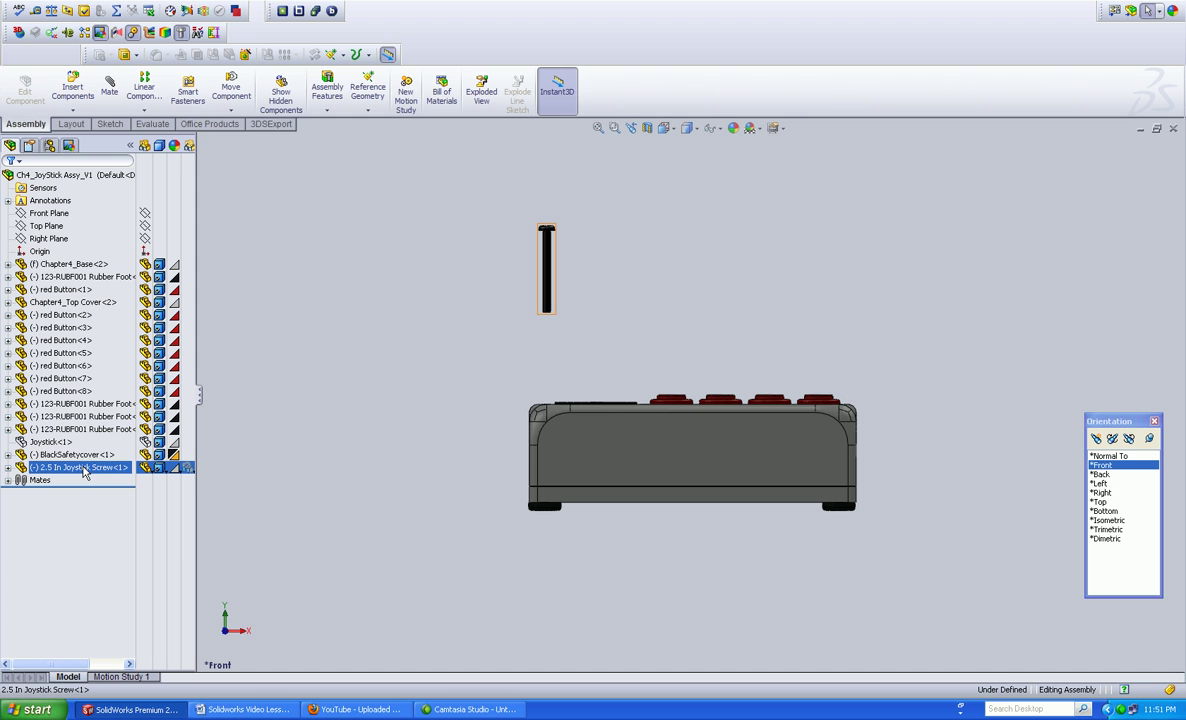
{"action": "mouse_move", "coordinate": [83, 470]}
{"action": "left_mouse_down"}
{"action": "mouse_move", "coordinate": [206, 455]}
{"action": "mouse_move", "coordinate": [580, 326]}
{"action": "mouse_move", "coordinate": [643, 286]}
{"action": "mouse_move", "coordinate": [633, 280]}
{"action": "left_mouse_up"}
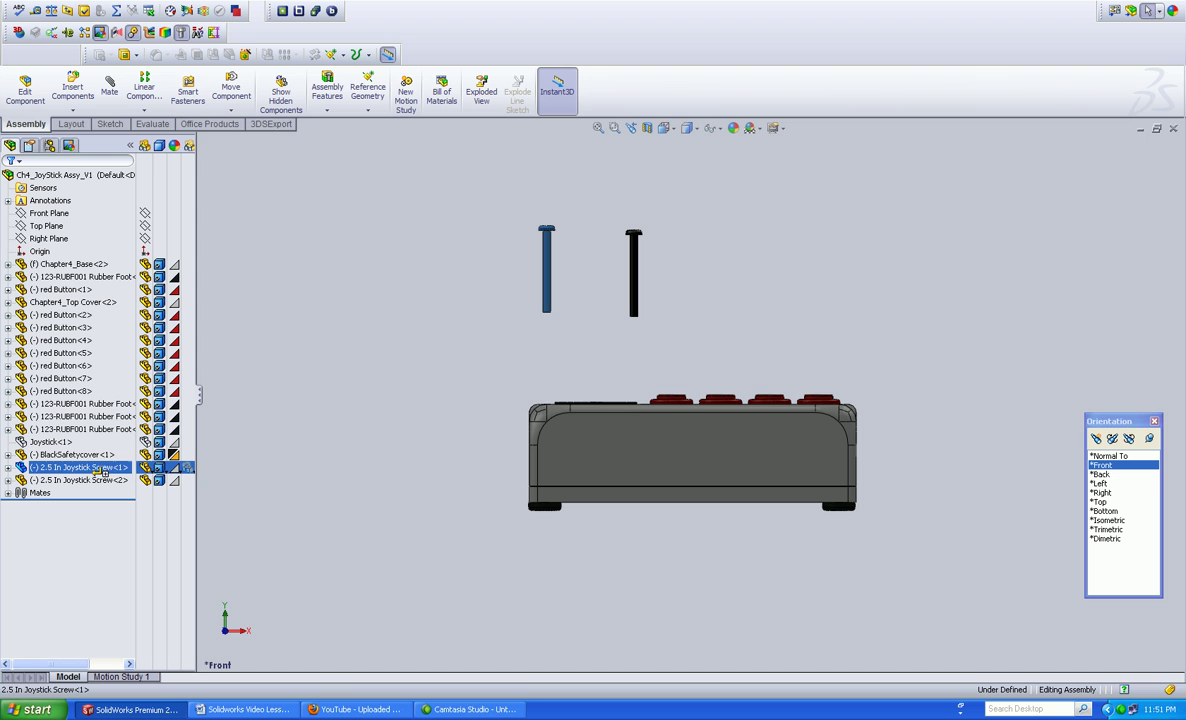
{"action": "left_click_drag", "start_coordinate": [97, 470], "coordinate": [716, 291]}
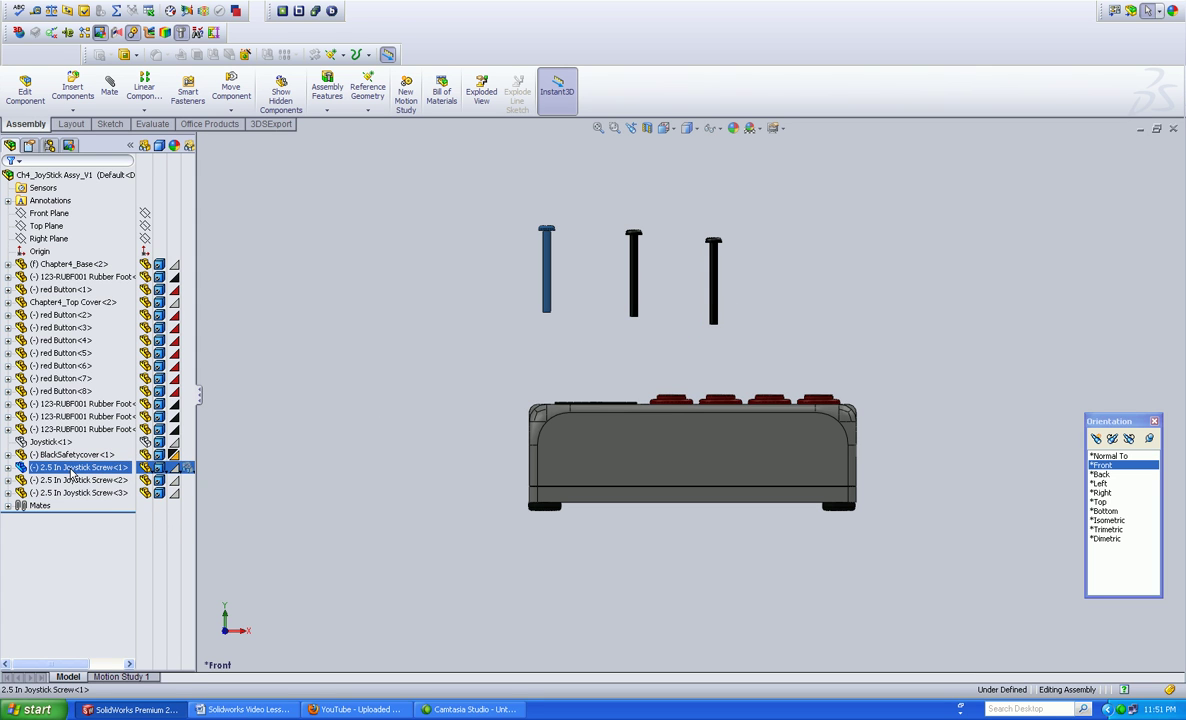
{"action": "left_click_drag", "start_coordinate": [72, 472], "coordinate": [790, 291]}
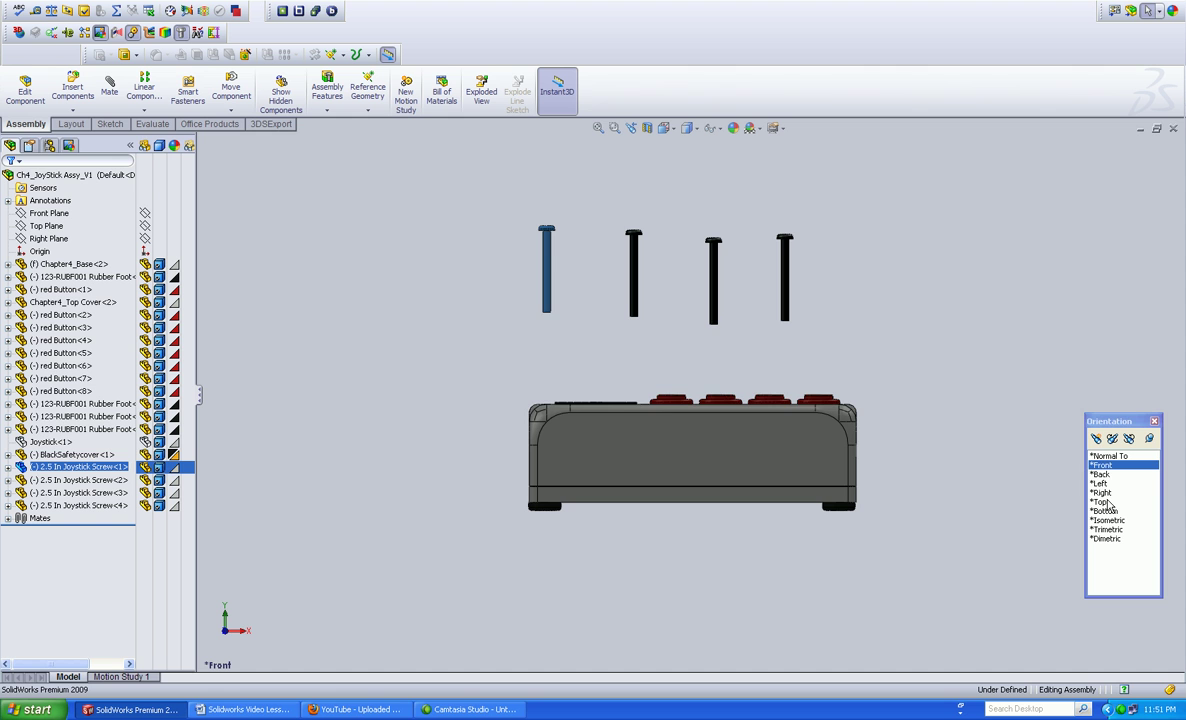
{"action": "left_click", "coordinate": [1101, 502]}
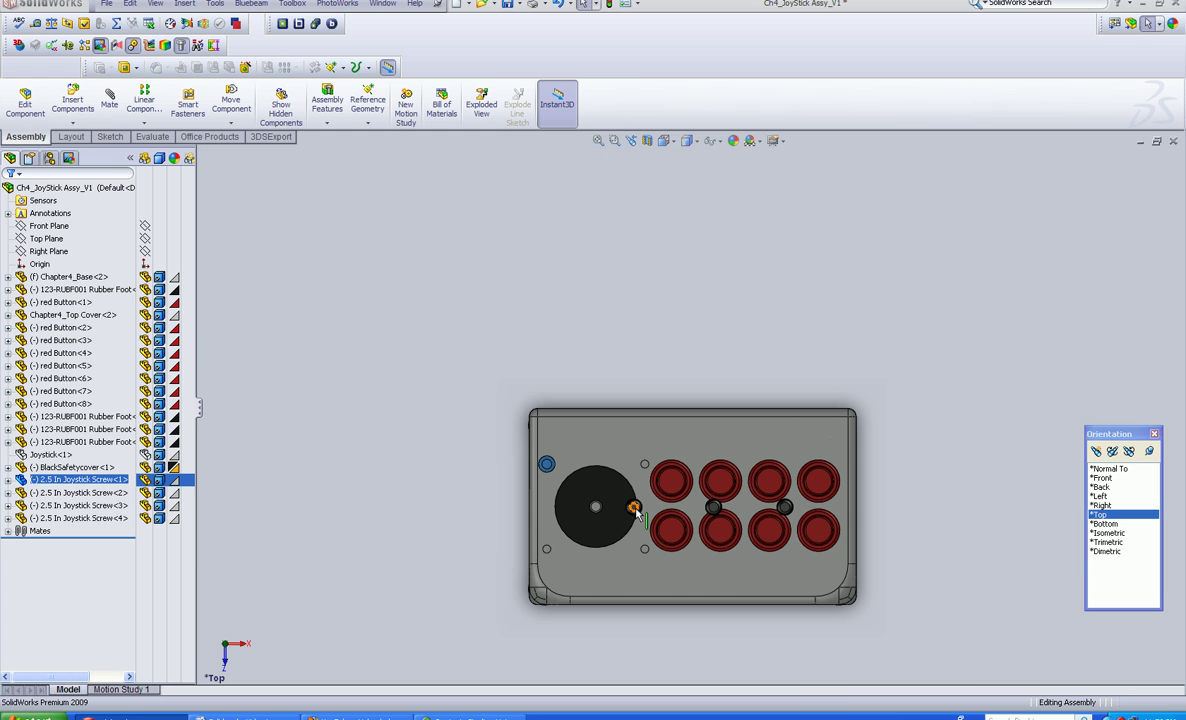
Step: Move the three screw copies over cover holes, return to isometric, and save
{"action": "left_click_drag", "start_coordinate": [634, 507], "coordinate": [645, 464]}
{"action": "left_click_drag", "start_coordinate": [710, 509], "coordinate": [548, 537]}
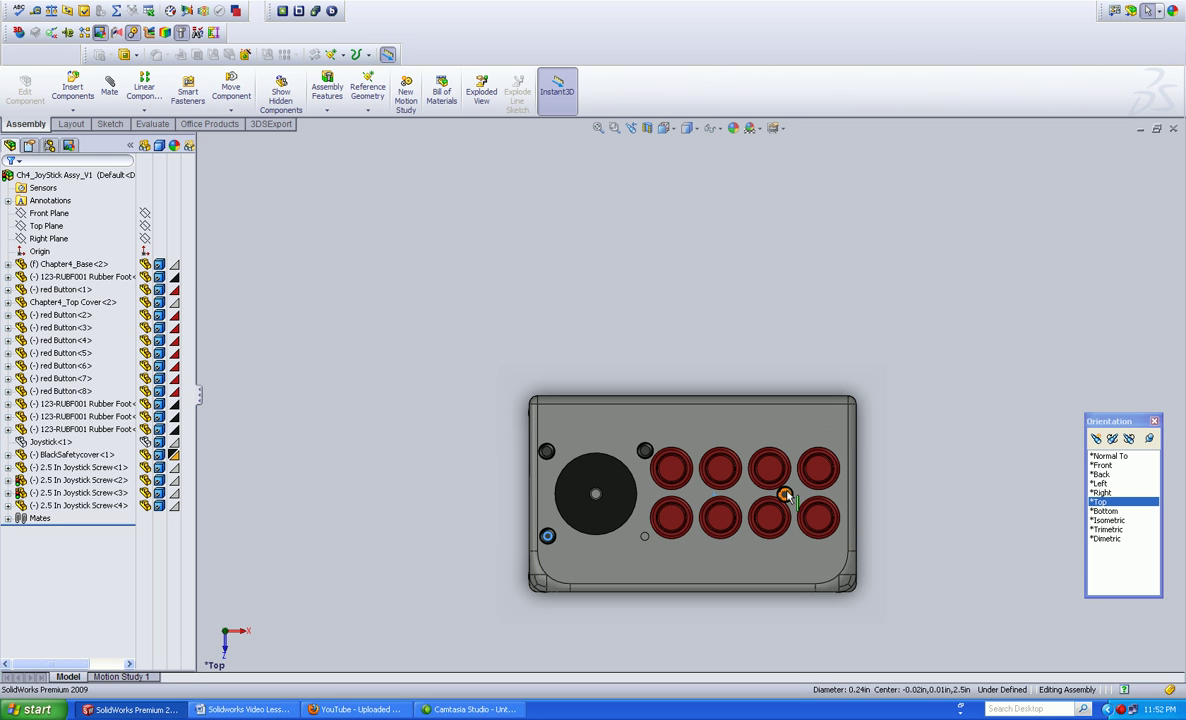
{"action": "left_click_drag", "start_coordinate": [785, 494], "coordinate": [640, 540]}
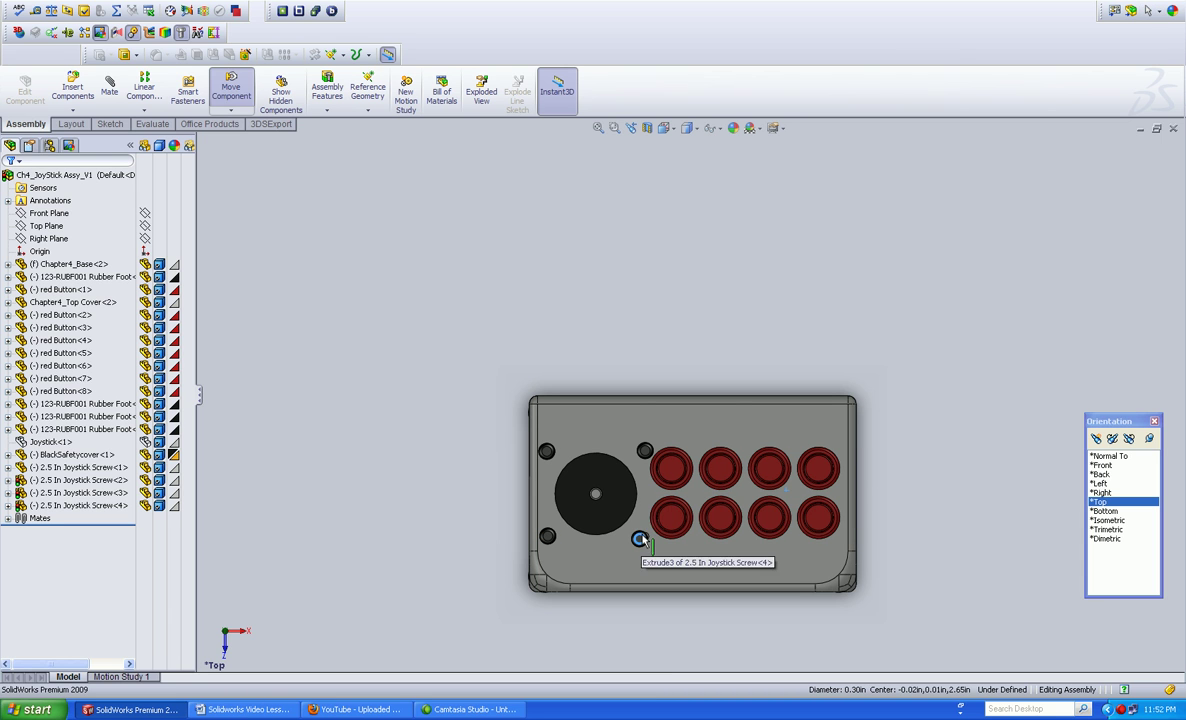
{"action": "left_click", "coordinate": [1108, 521]}
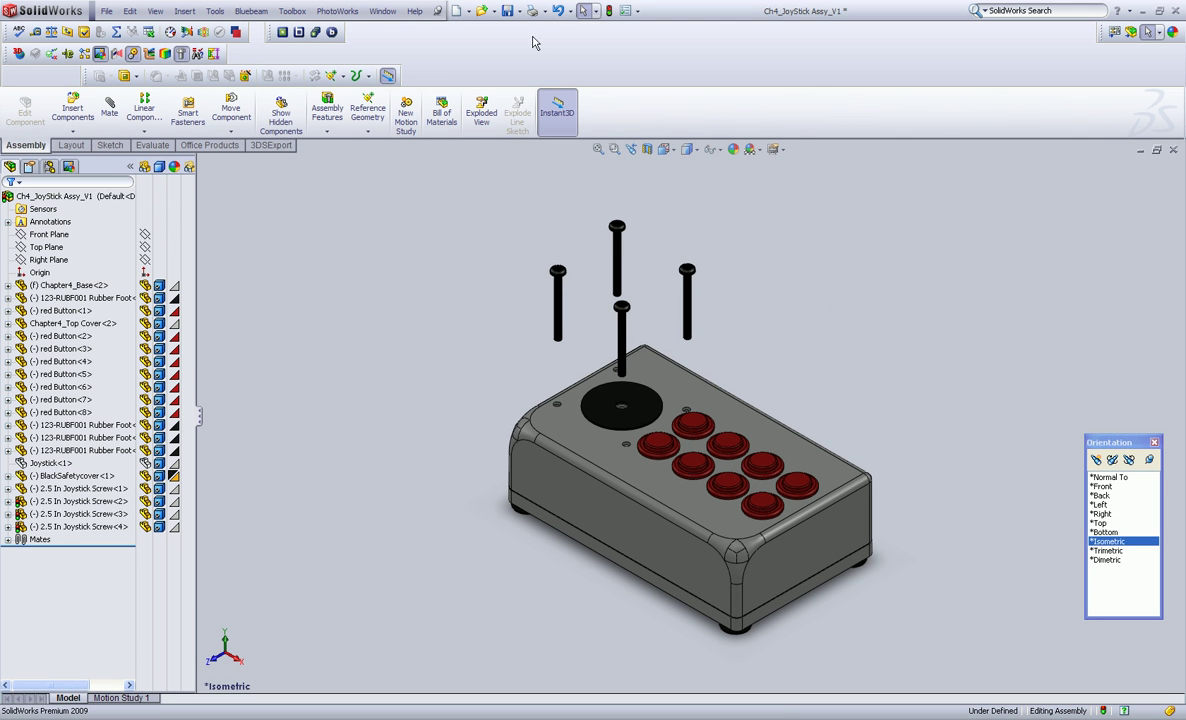
{"action": "left_click", "coordinate": [504, 11]}
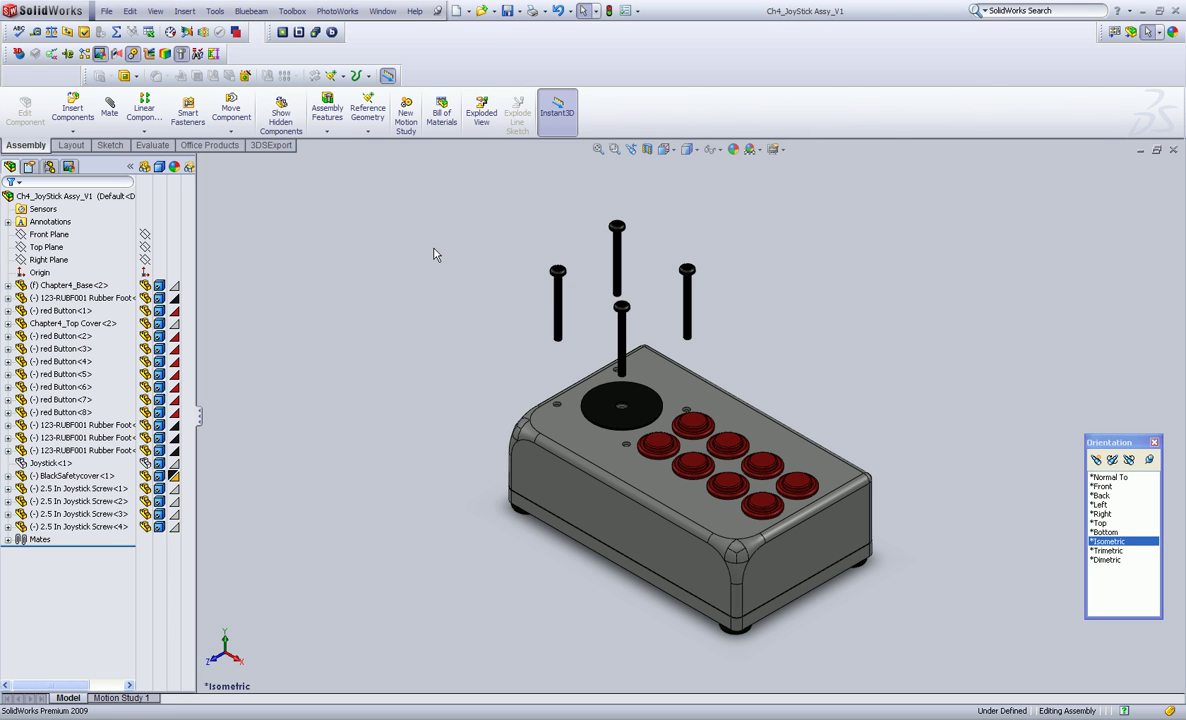
Step: Zoom in on the screws and mate the left screw concentric with a cover hole
{"action": "left_click", "coordinate": [616, 150]}
{"action": "left_click_drag", "start_coordinate": [473, 268], "coordinate": [760, 479]}
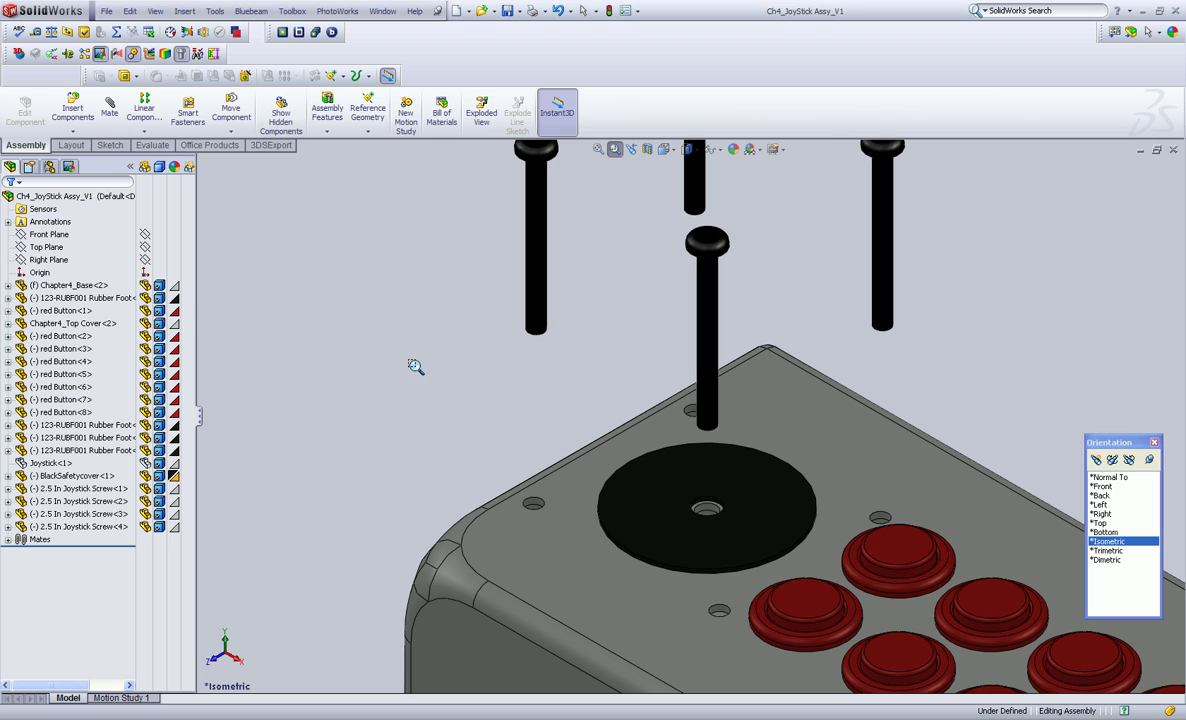
{"action": "left_click", "coordinate": [557, 114]}
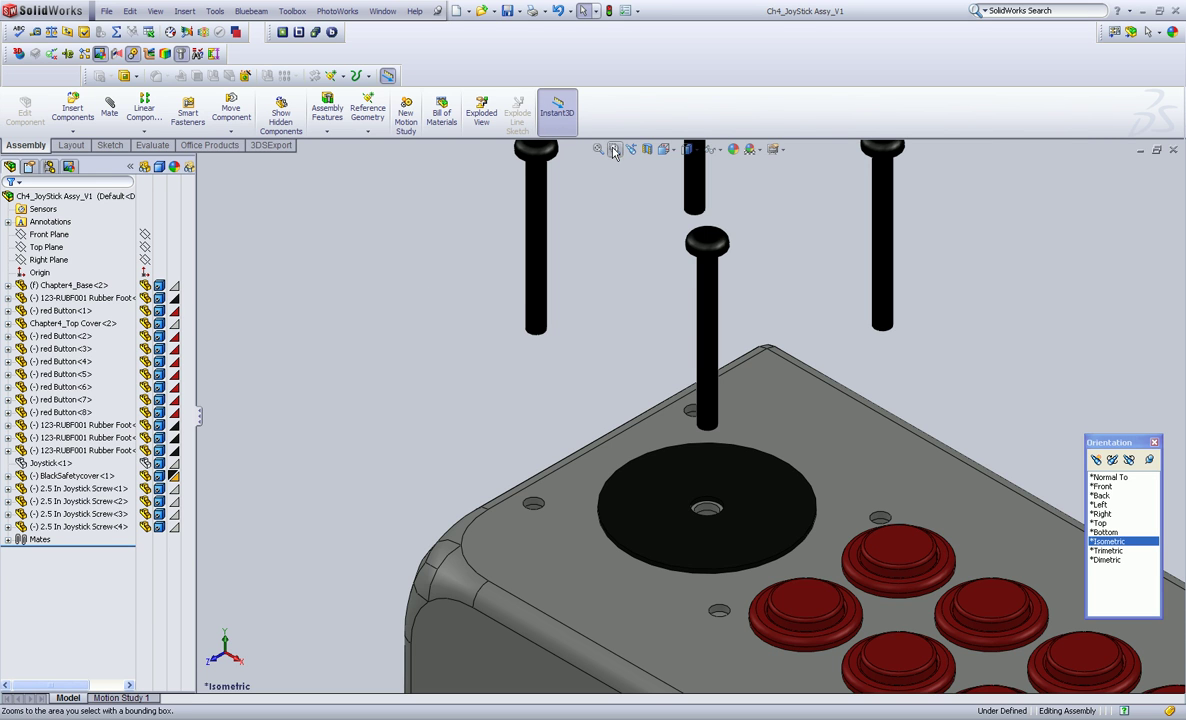
{"action": "left_click", "coordinate": [533, 503]}
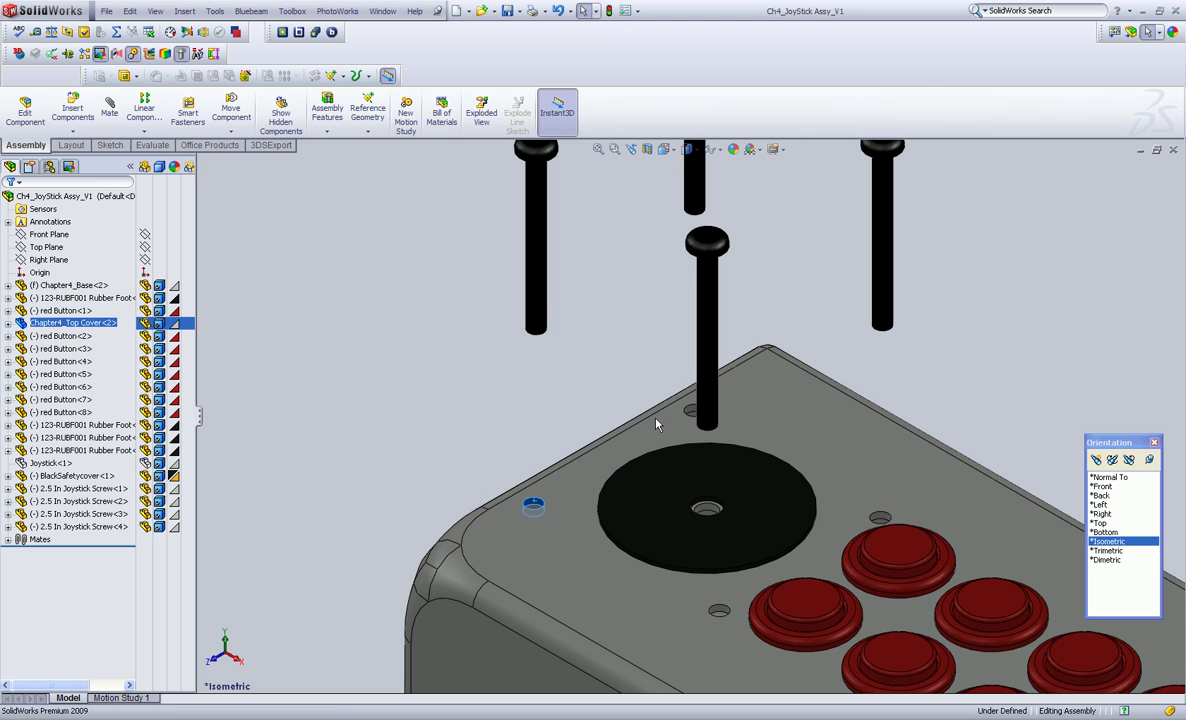
{"action": "key", "text": "m"}
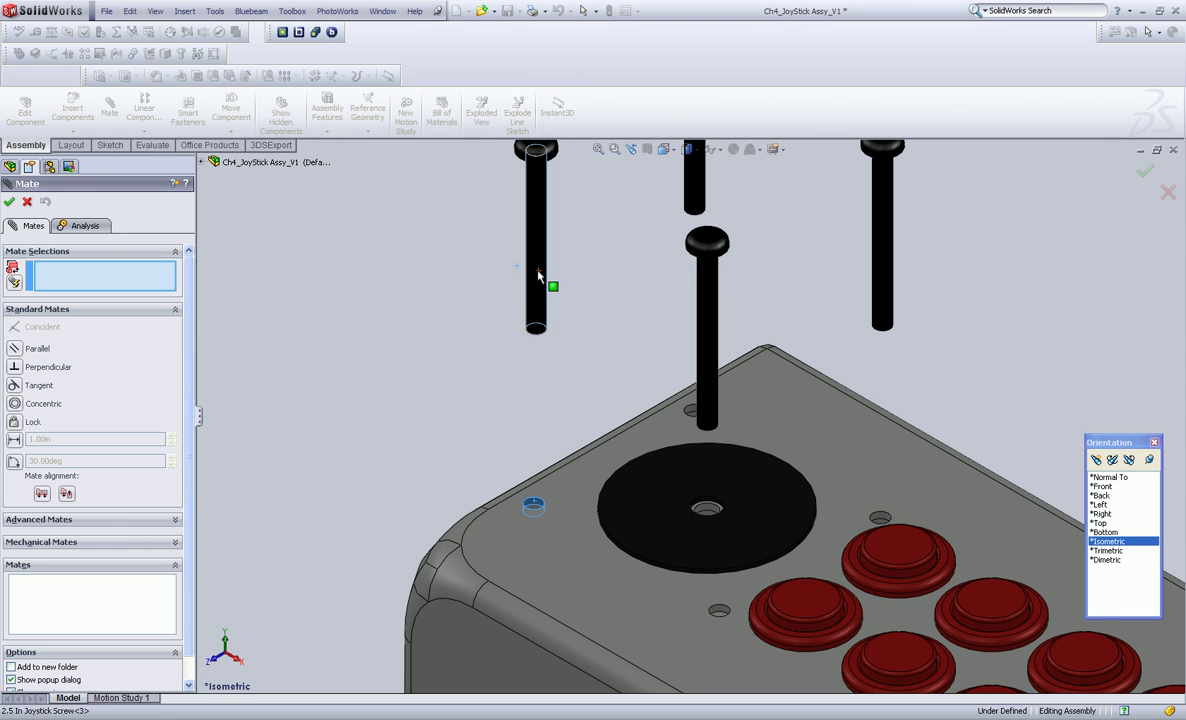
{"action": "left_click", "coordinate": [540, 273]}
{"action": "left_click", "coordinate": [521, 256]}
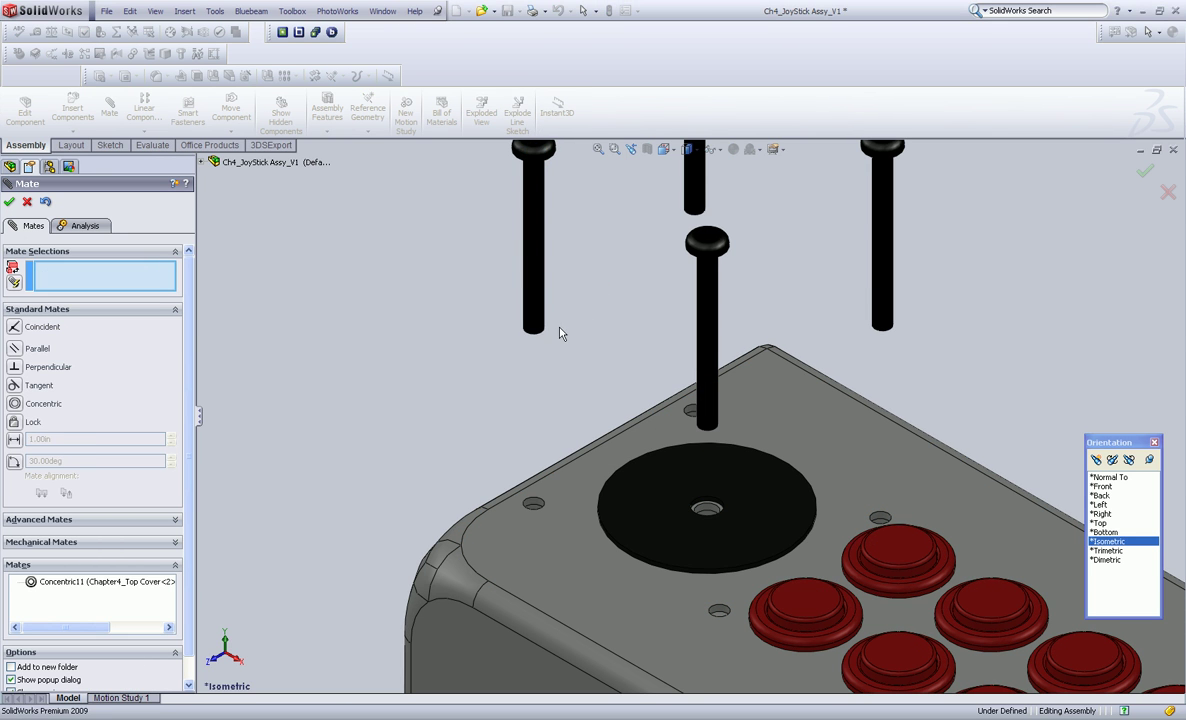
Step: Mate the right-hand and centre screws concentric with their cover holes
{"action": "left_click", "coordinate": [881, 255]}
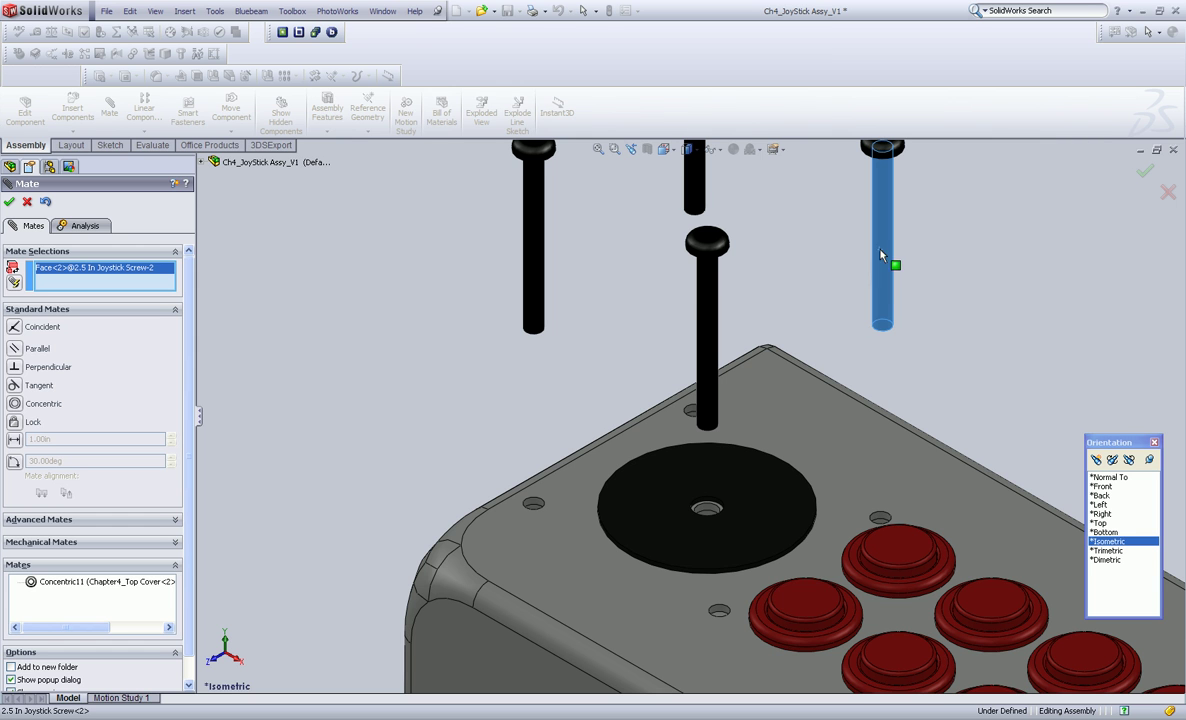
{"action": "left_click", "coordinate": [879, 517]}
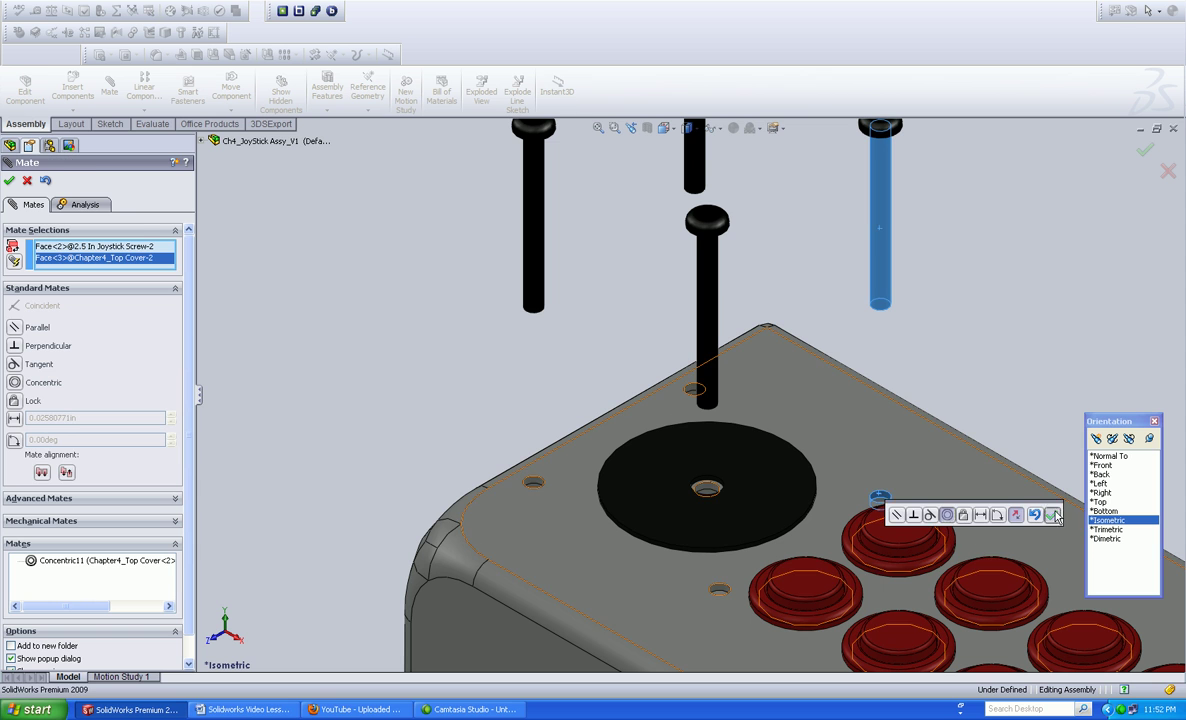
{"action": "left_click", "coordinate": [1051, 536]}
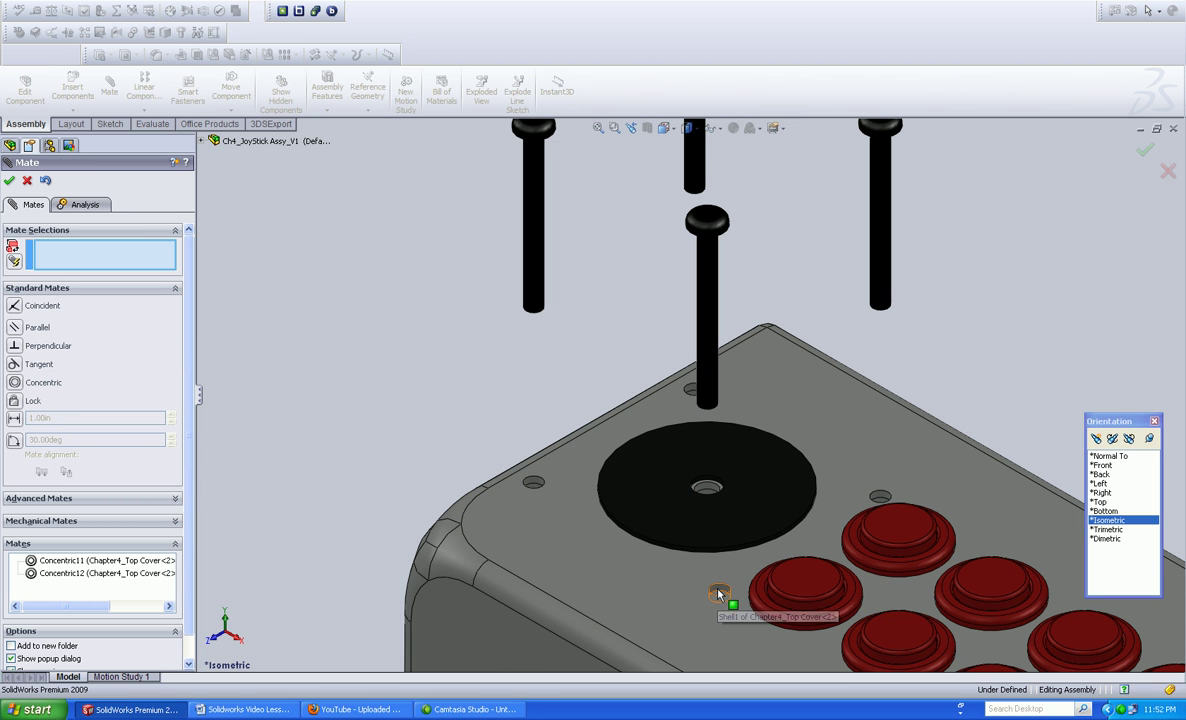
{"action": "left_click", "coordinate": [719, 595]}
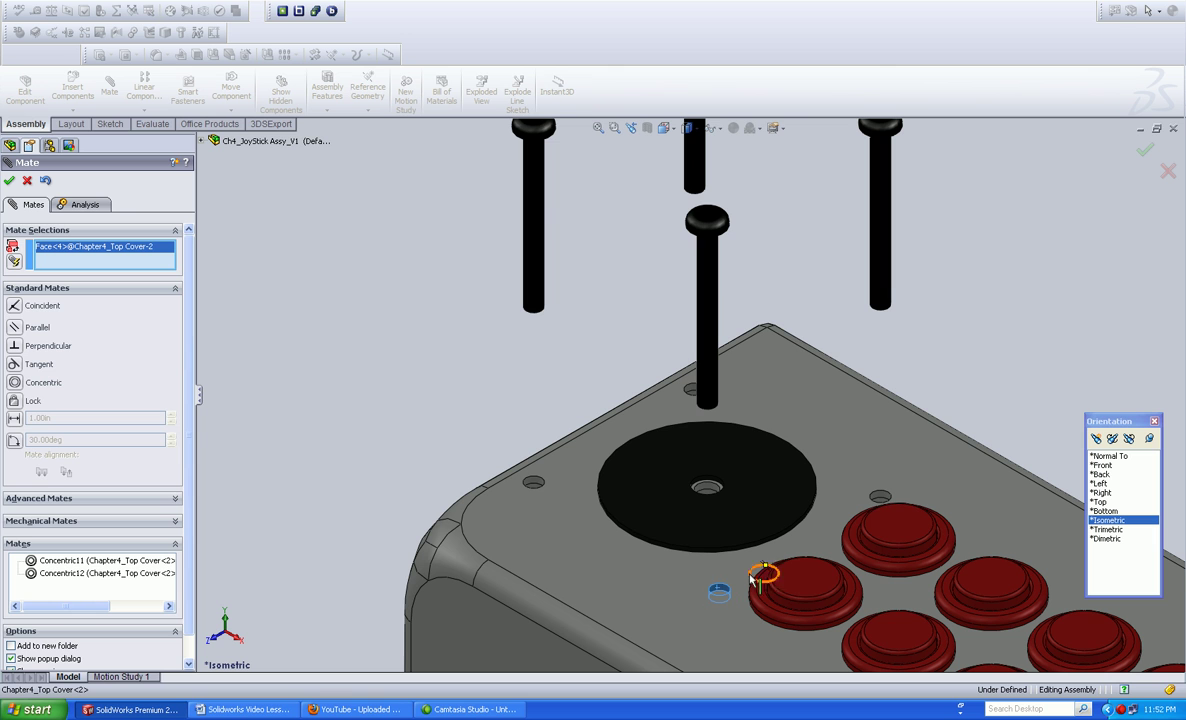
{"action": "left_click", "coordinate": [712, 315]}
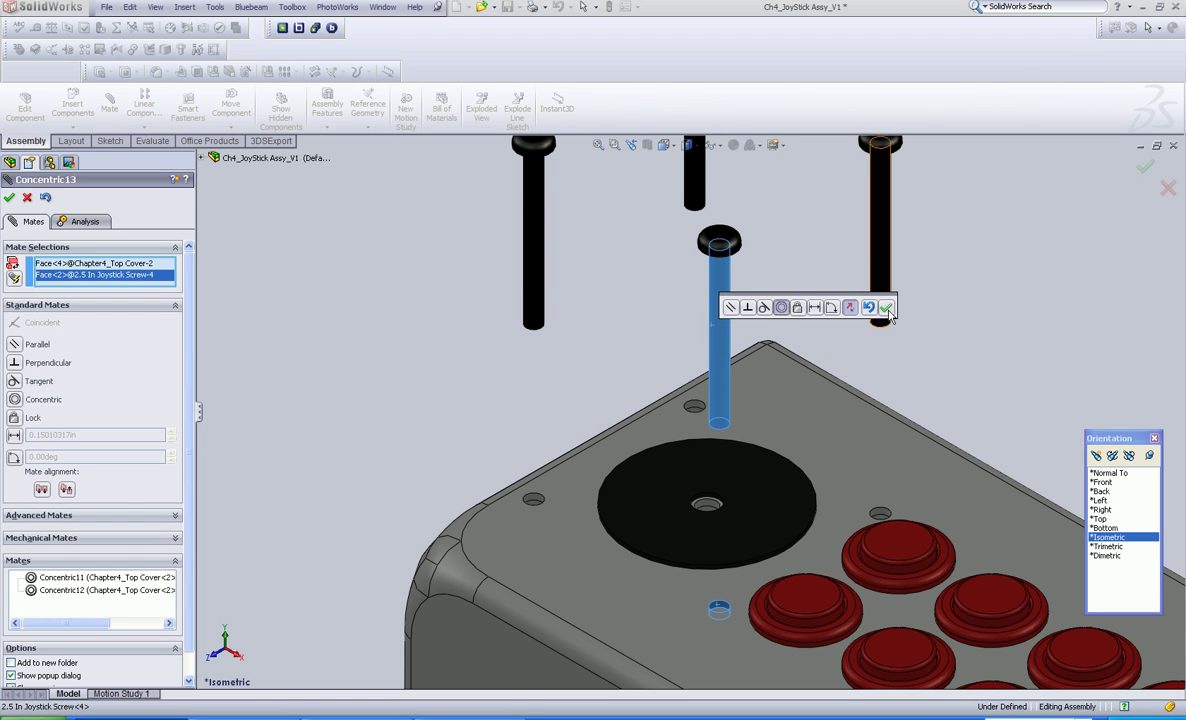
{"action": "key", "text": "Return"}
{"action": "left_click", "coordinate": [10, 203]}
Step: Zoom to fit the assembly, then view it from Front and return to Isometric
{"action": "left_click", "coordinate": [597, 150]}
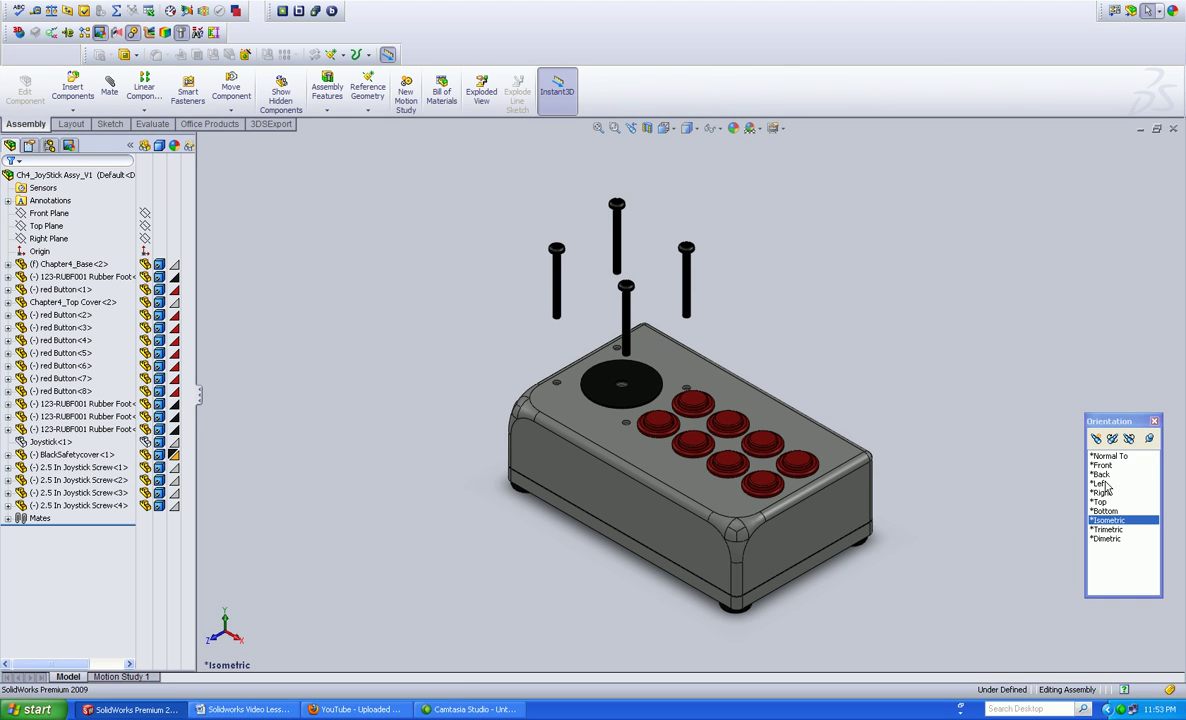
{"action": "left_click", "coordinate": [1103, 466]}
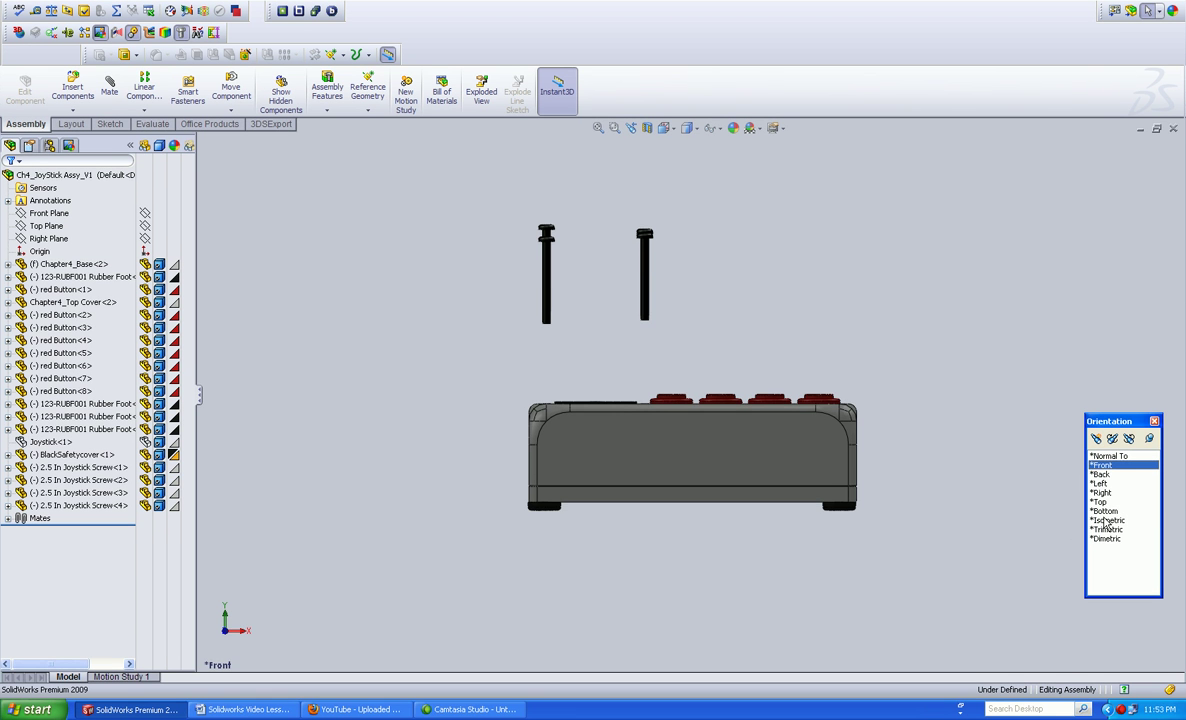
{"action": "double_click", "coordinate": [1106, 521]}
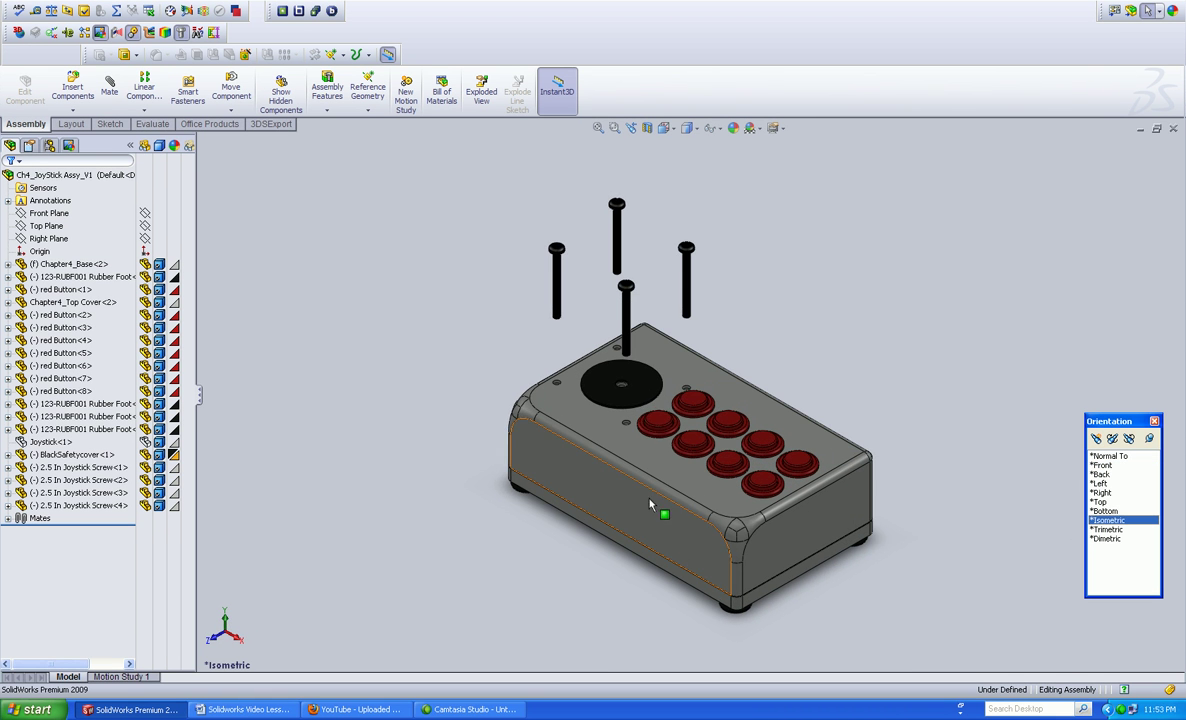
{"action": "scroll", "coordinate": [752, 347], "scroll_direction": "down", "scroll_amount": 3}
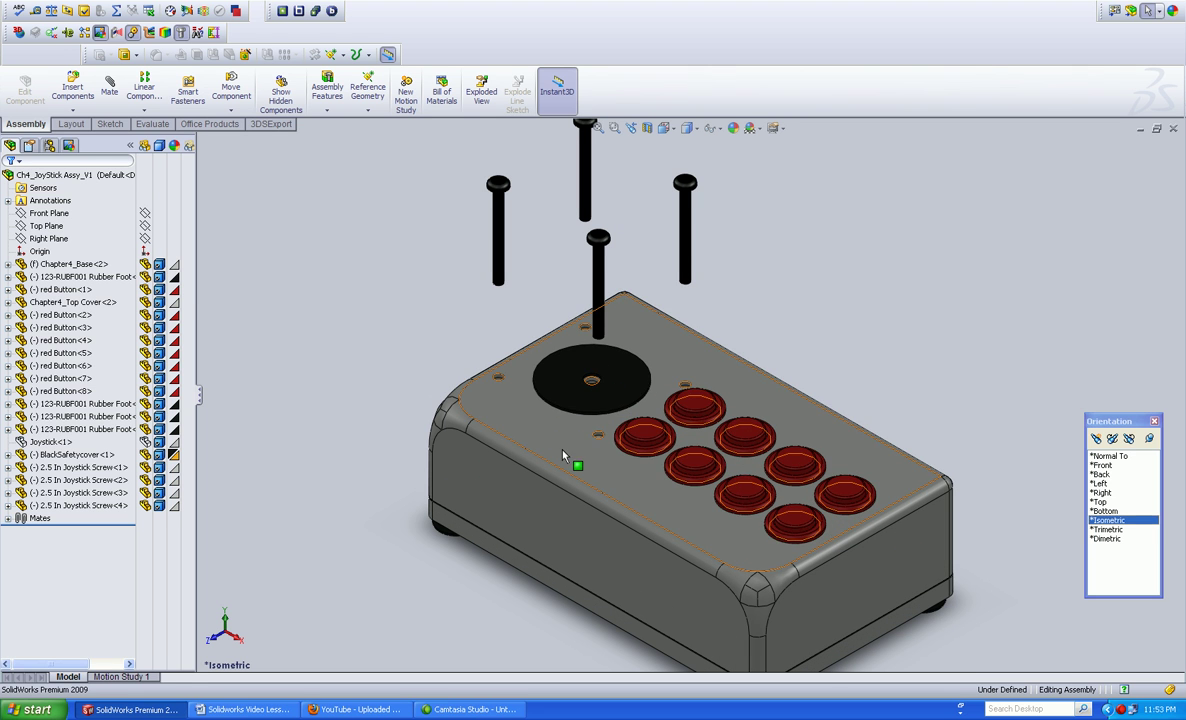
Step: Select the Top Cover and zoom into the area around the four screws
{"action": "left_click", "coordinate": [561, 449]}
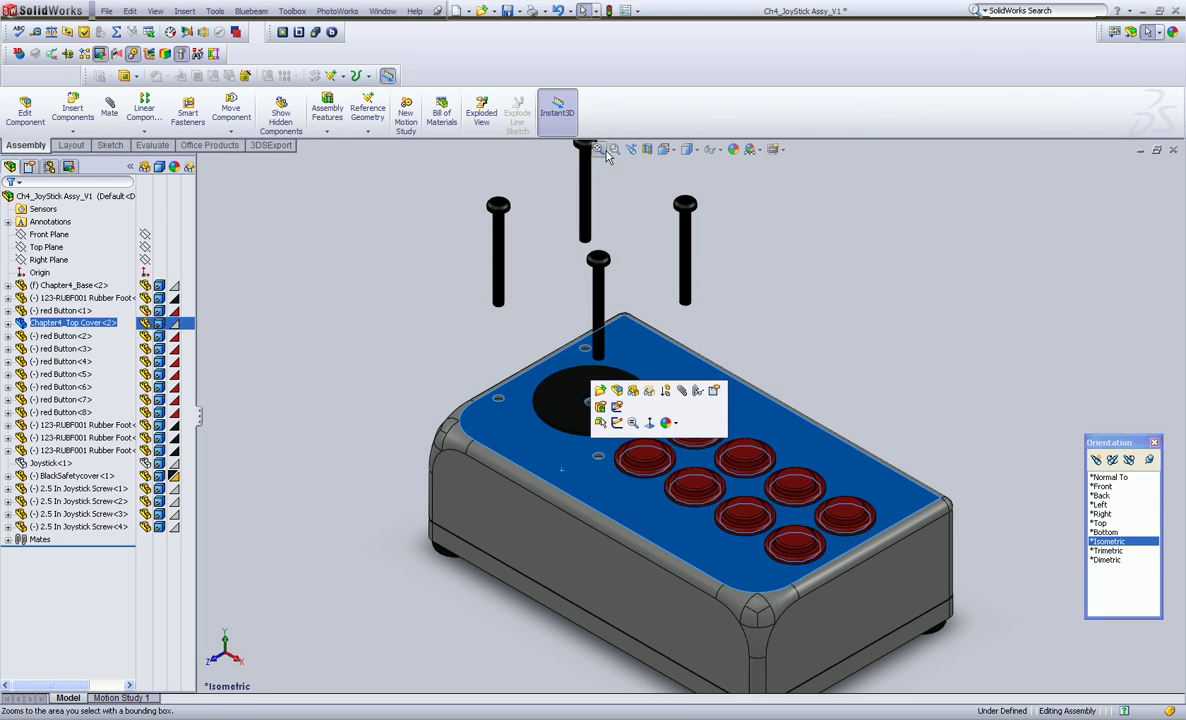
{"action": "left_click", "coordinate": [613, 150]}
{"action": "left_click_drag", "start_coordinate": [443, 145], "coordinate": [733, 366]}
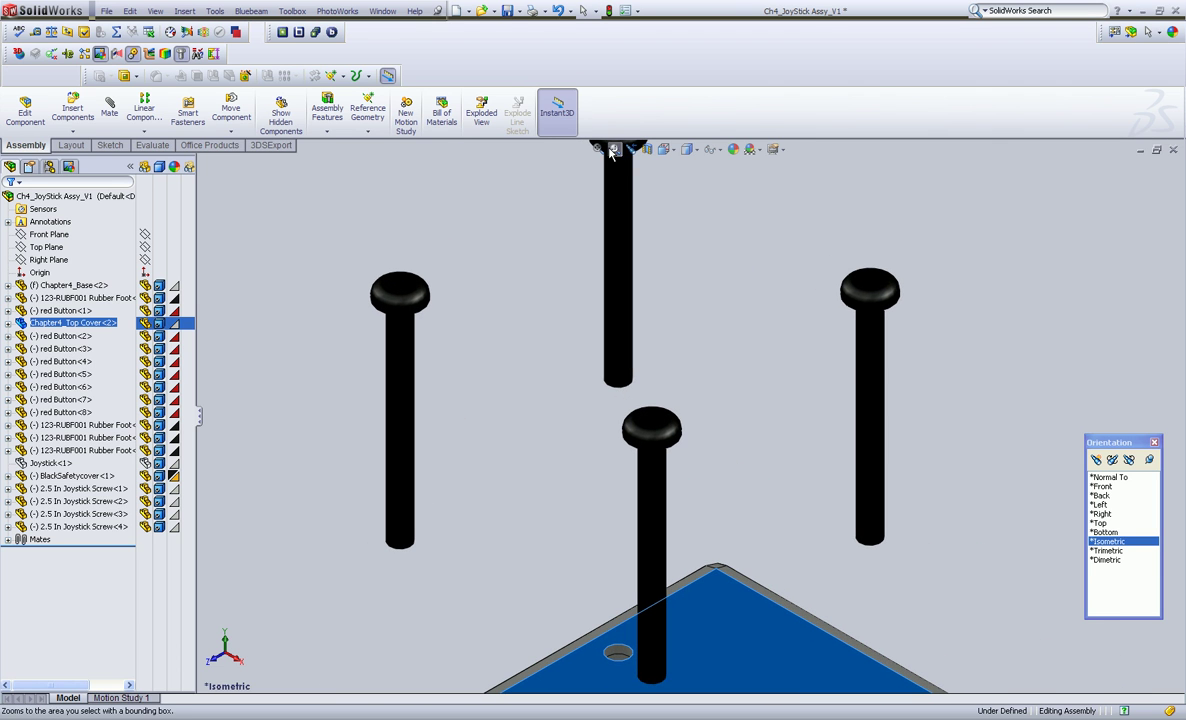
{"action": "left_click", "coordinate": [659, 452]}
Step: Mate the first two screw head edges coincident to the cover's top face (Coincident26, Coincident27)
{"action": "left_click", "coordinate": [468, 410]}
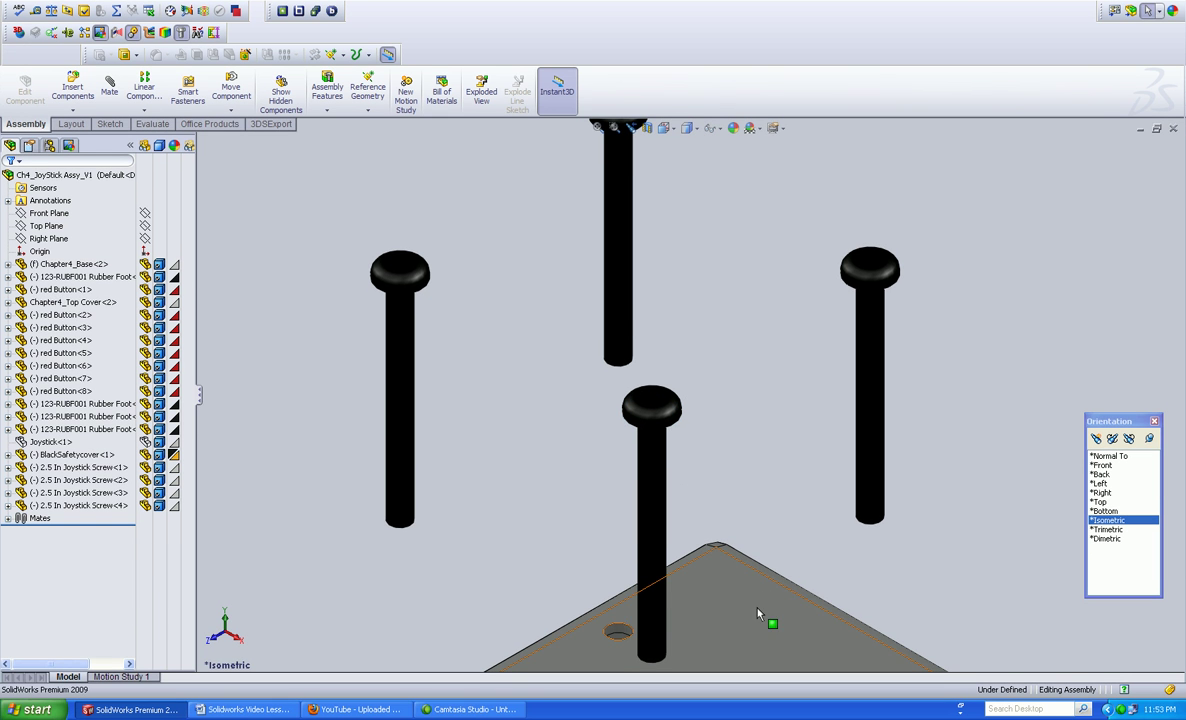
{"action": "left_click", "coordinate": [757, 634]}
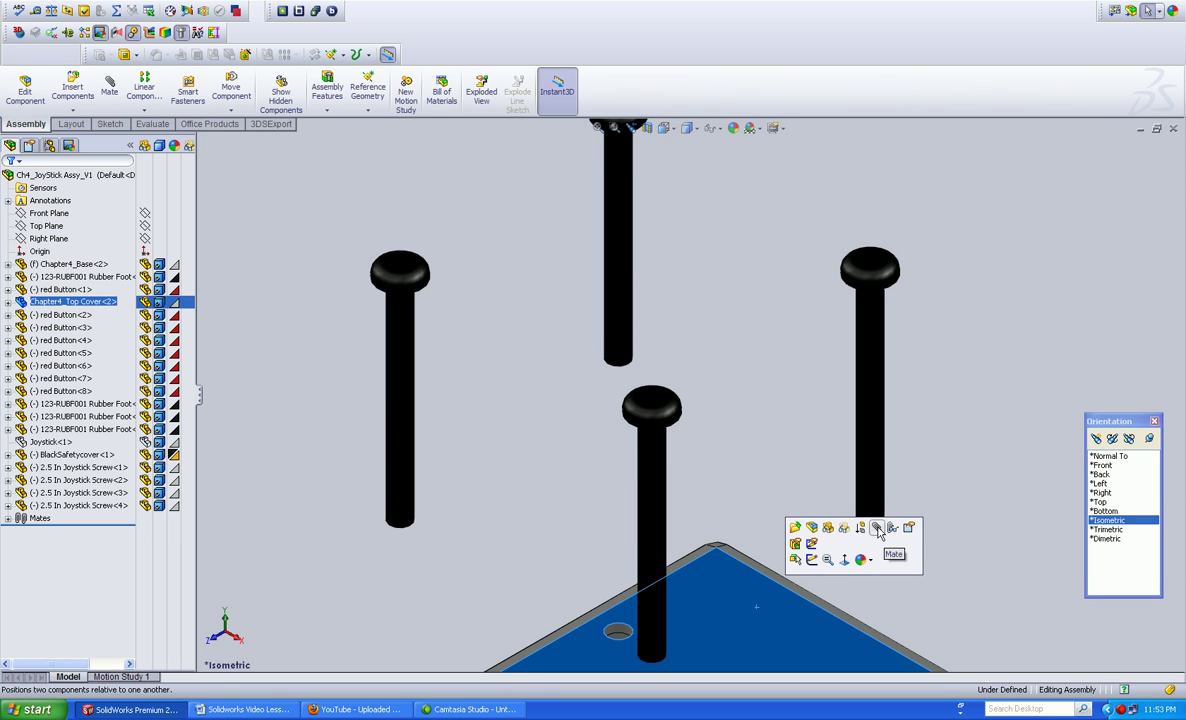
{"action": "left_click", "coordinate": [878, 530]}
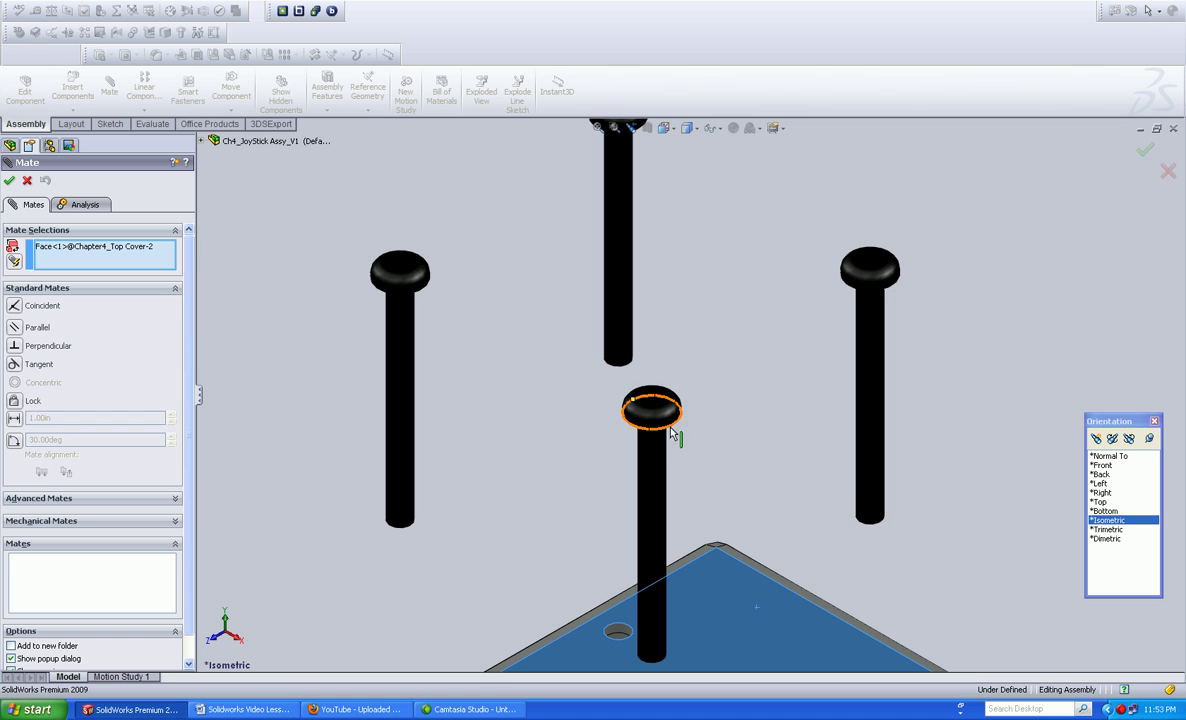
{"action": "left_click", "coordinate": [672, 433]}
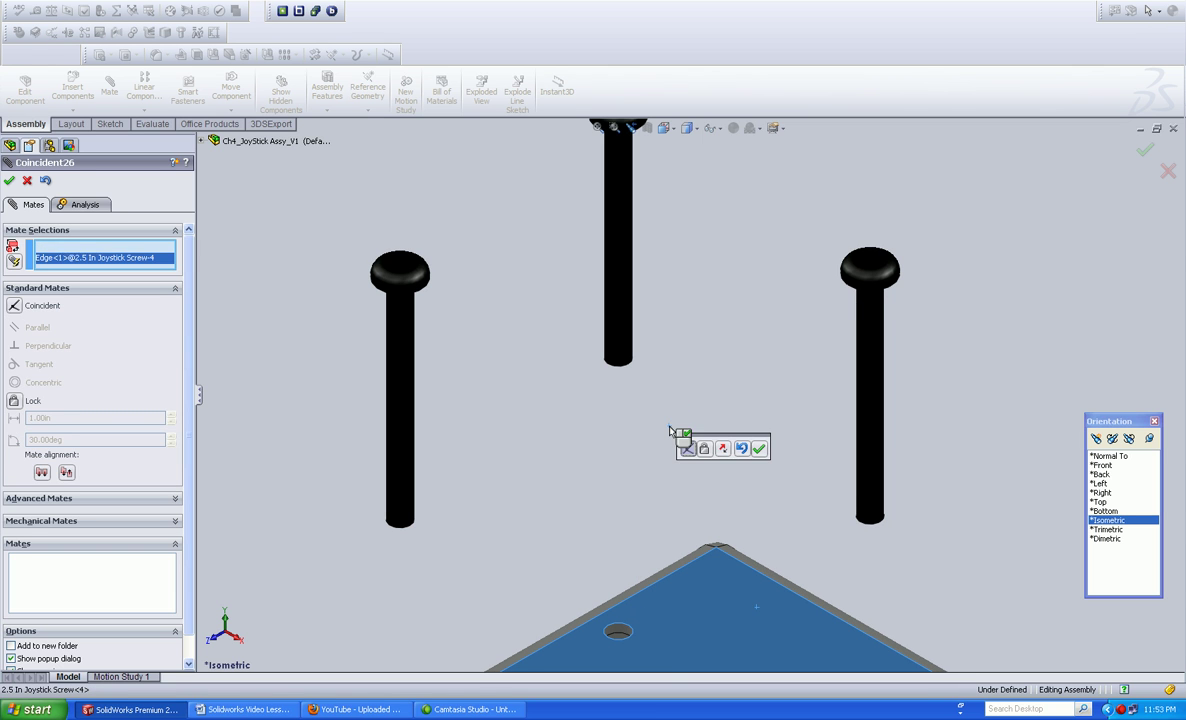
{"action": "left_click", "coordinate": [759, 449]}
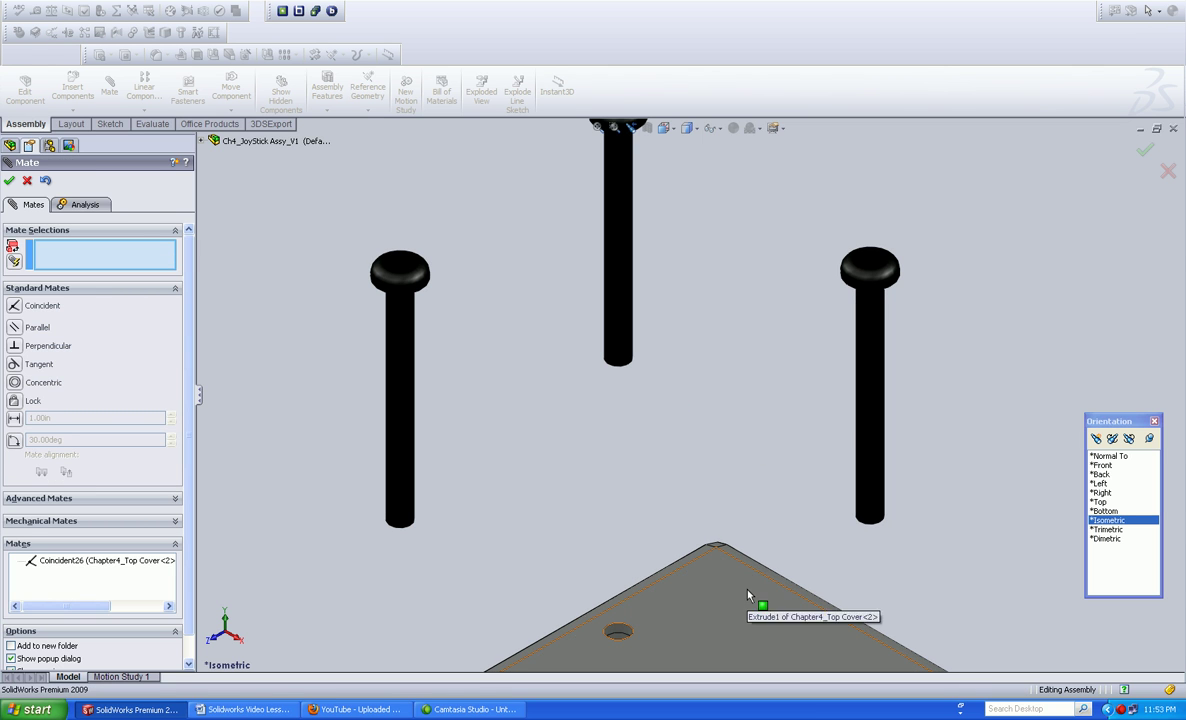
{"action": "left_click", "coordinate": [754, 600]}
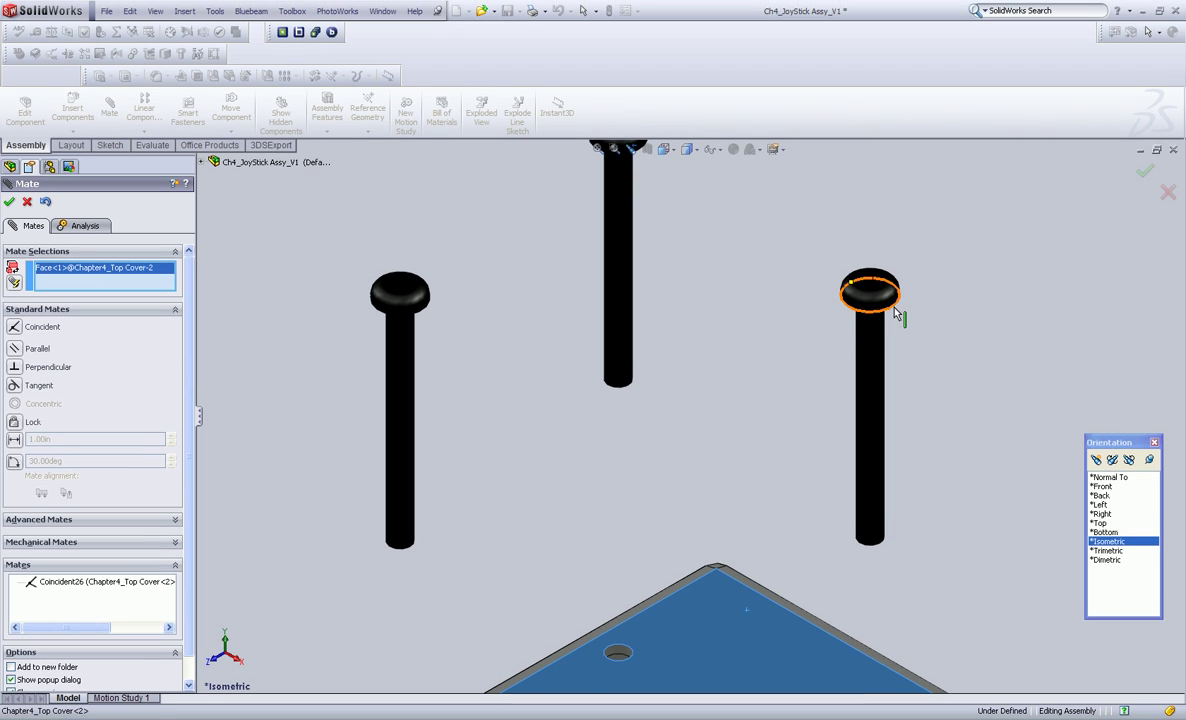
{"action": "left_click", "coordinate": [896, 315]}
{"action": "left_click", "coordinate": [988, 300]}
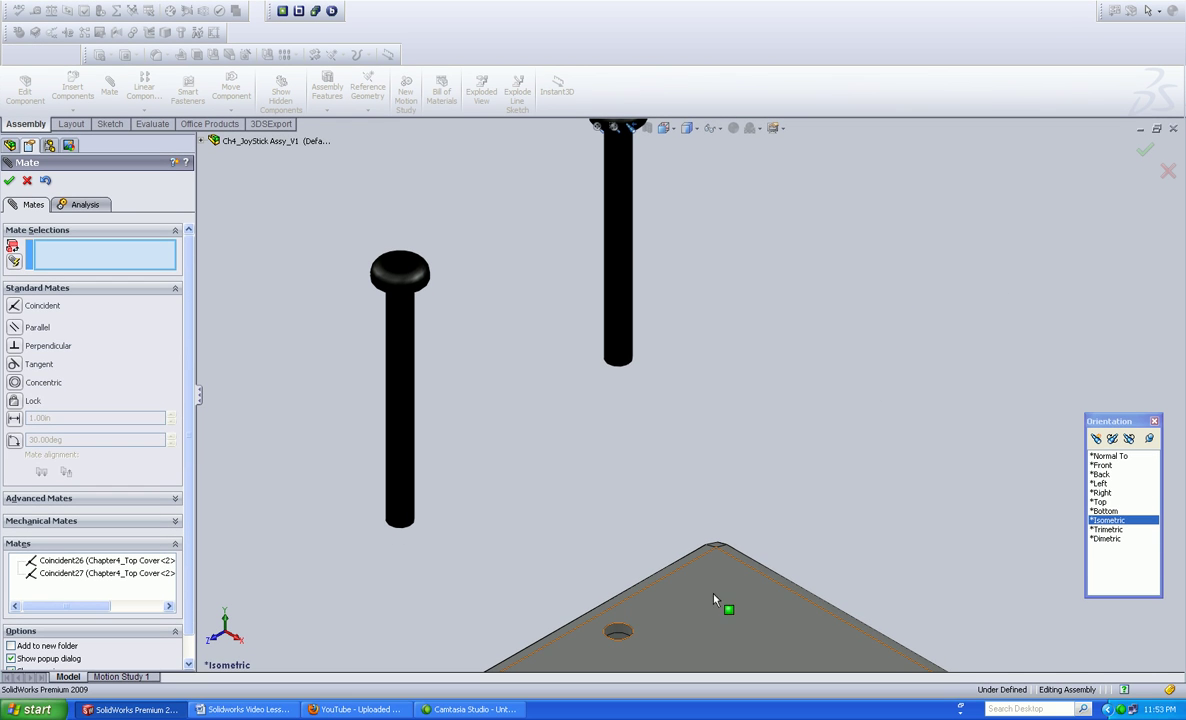
Step: Mate the far and last screw head edges coincident to the top face (Coincident28, Coincident29)
{"action": "left_click", "coordinate": [715, 622]}
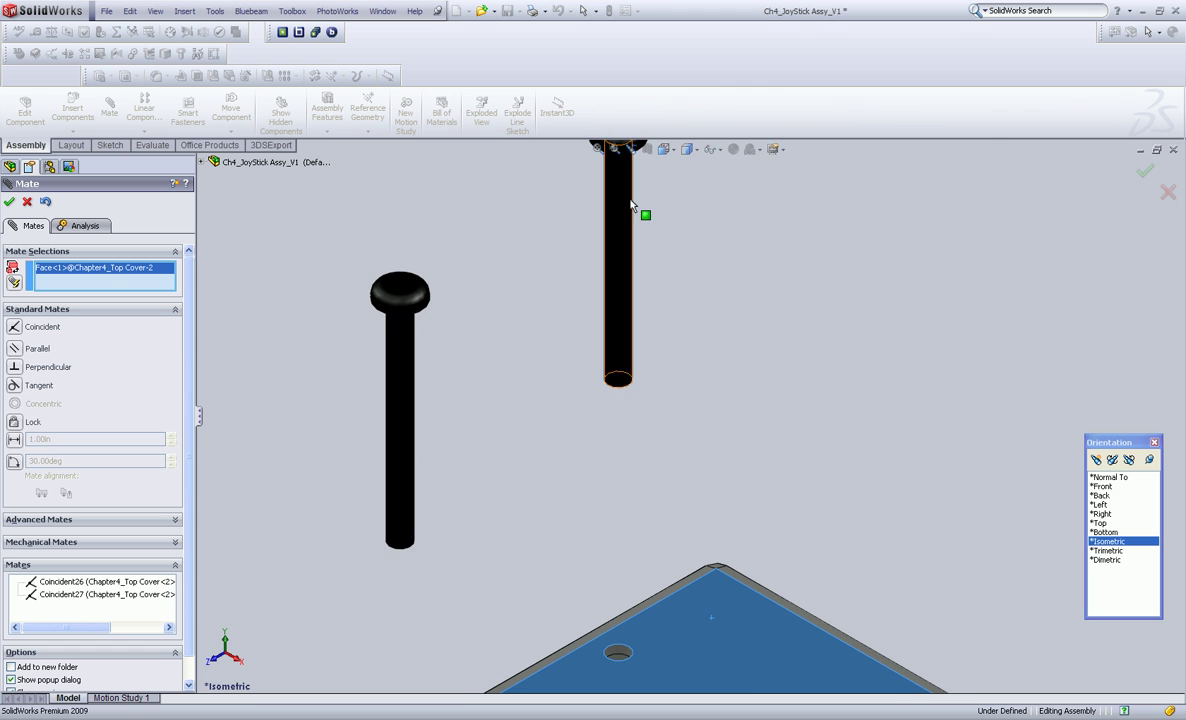
{"action": "middle_click_drag", "start_coordinate": [638, 190], "coordinate": [634, 196]}
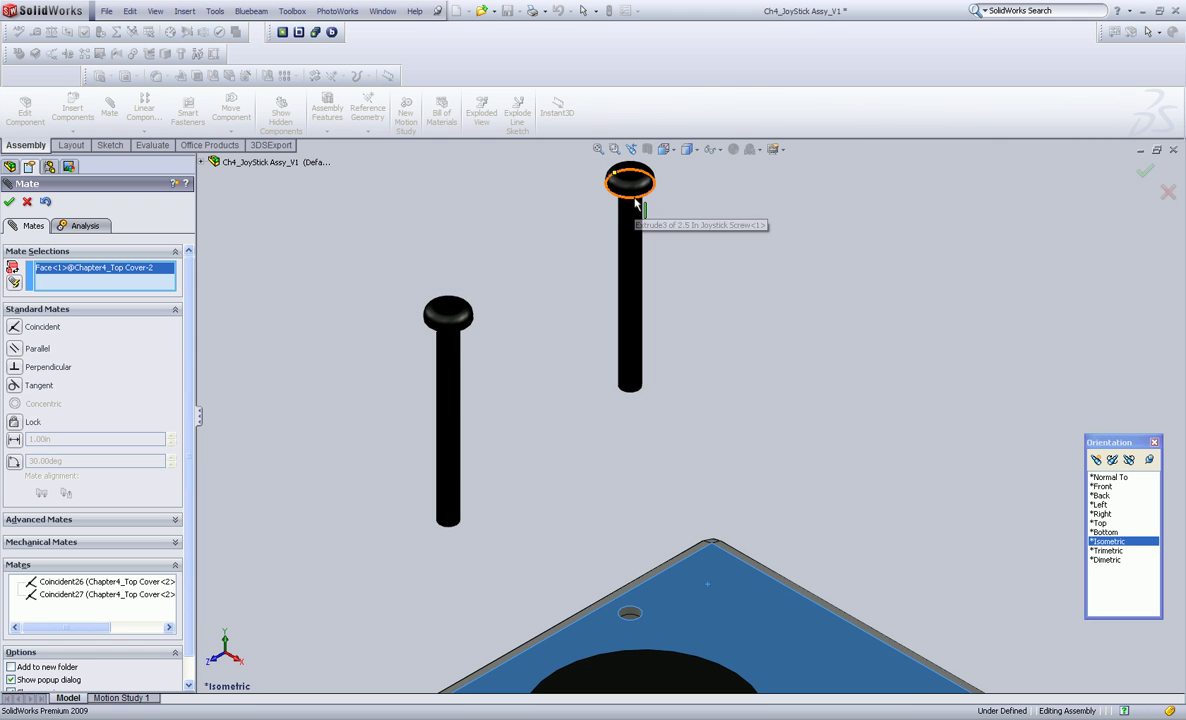
{"action": "left_click", "coordinate": [634, 204]}
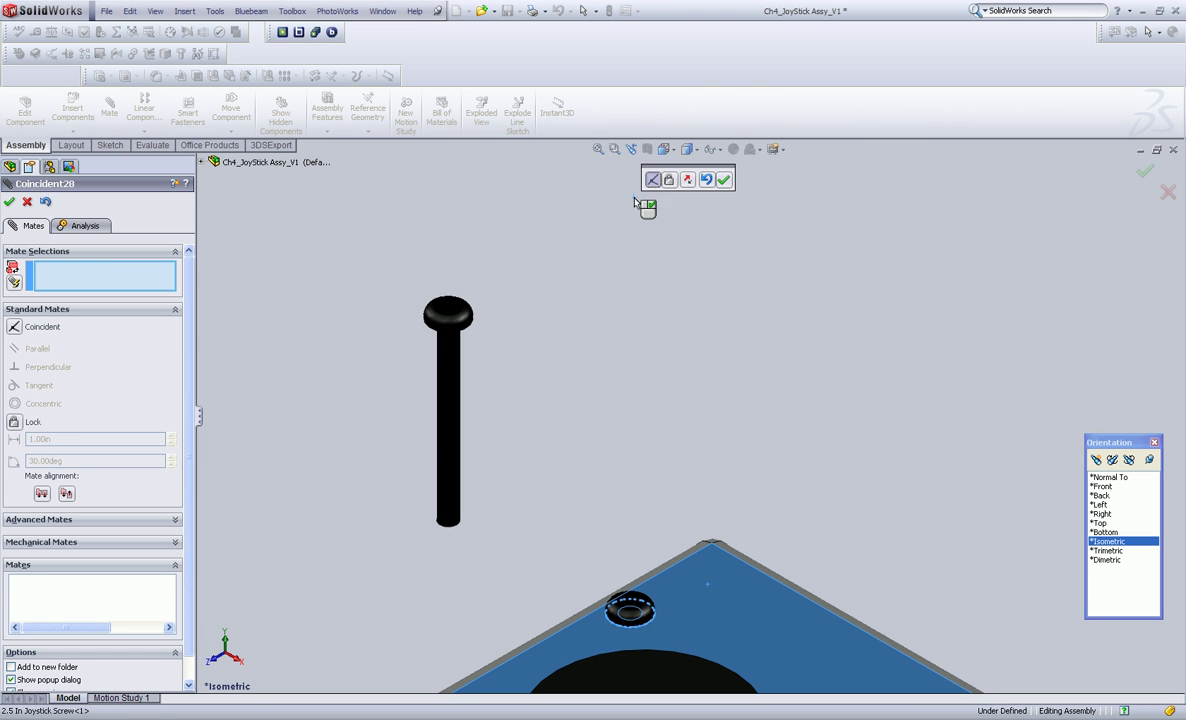
{"action": "left_click", "coordinate": [722, 183]}
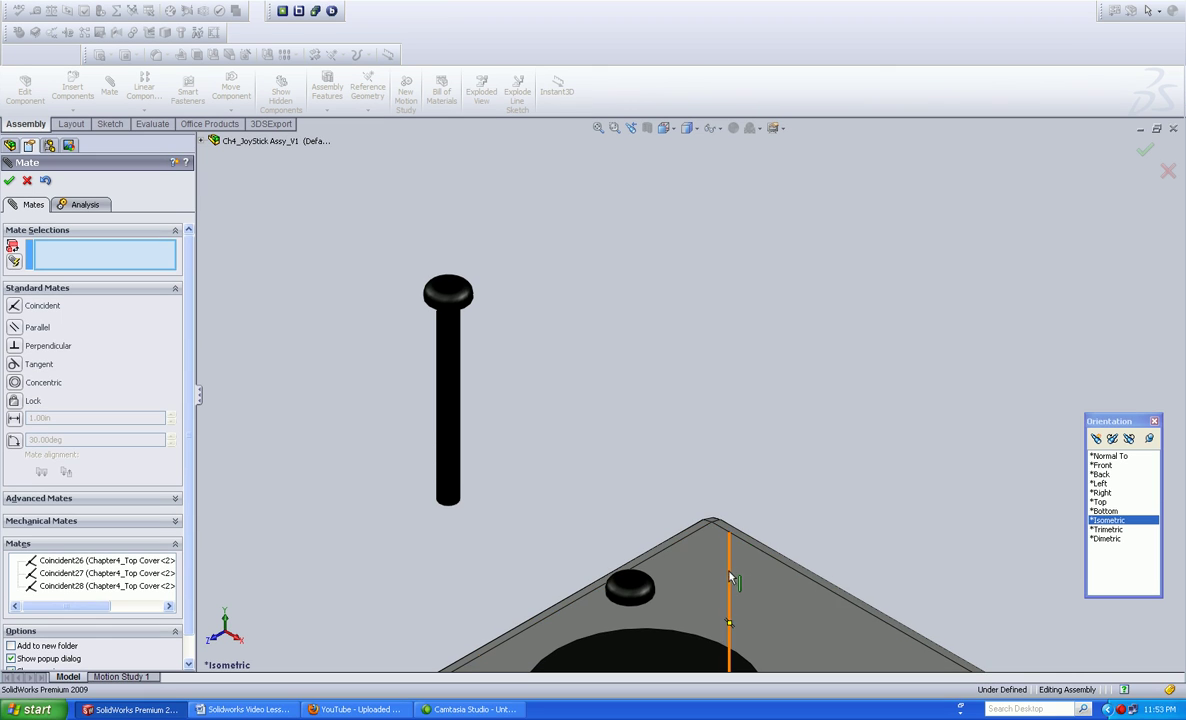
{"action": "left_click", "coordinate": [712, 568]}
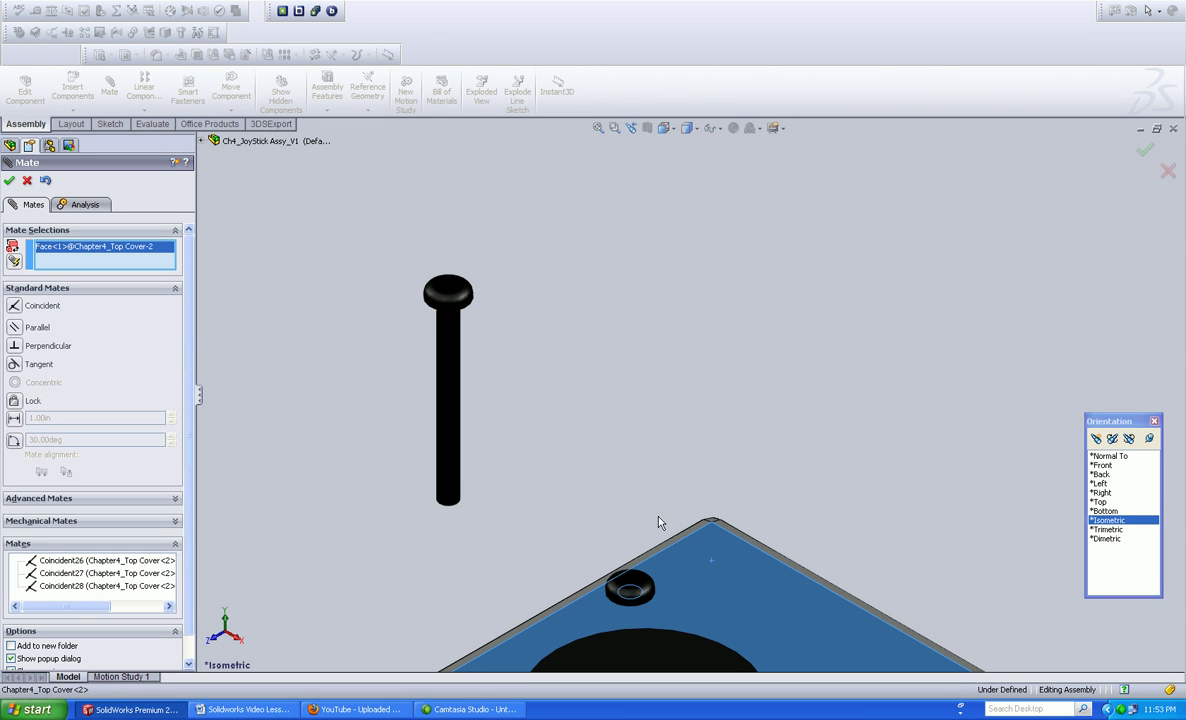
{"action": "left_click", "coordinate": [438, 316]}
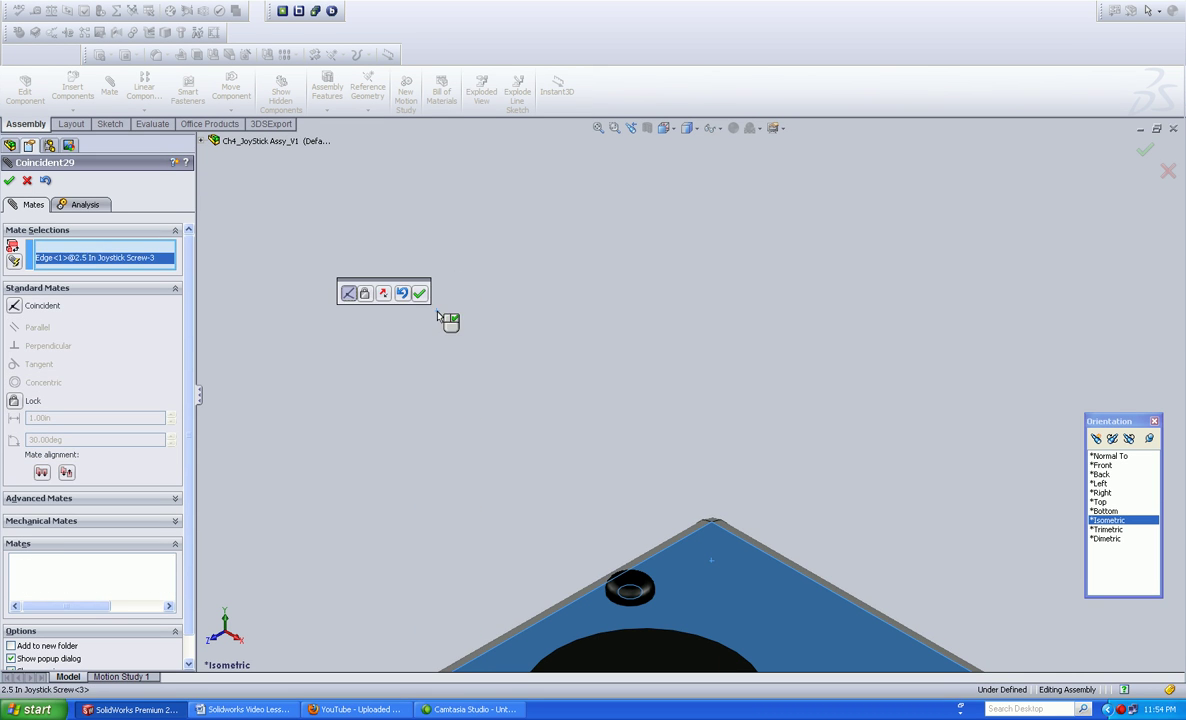
{"action": "left_click", "coordinate": [420, 294]}
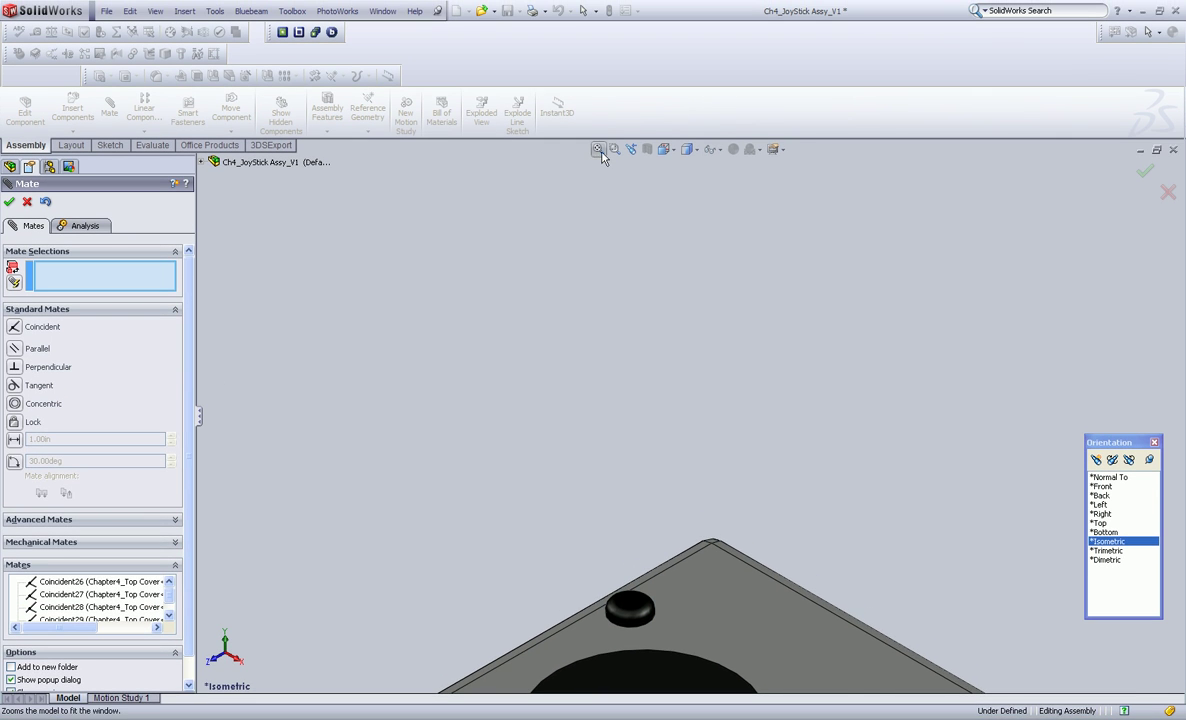
Step: Zoom to fit, inspect Coincident26 and Coincident27, and close the Mate PropertyManager
{"action": "left_click", "coordinate": [599, 137]}
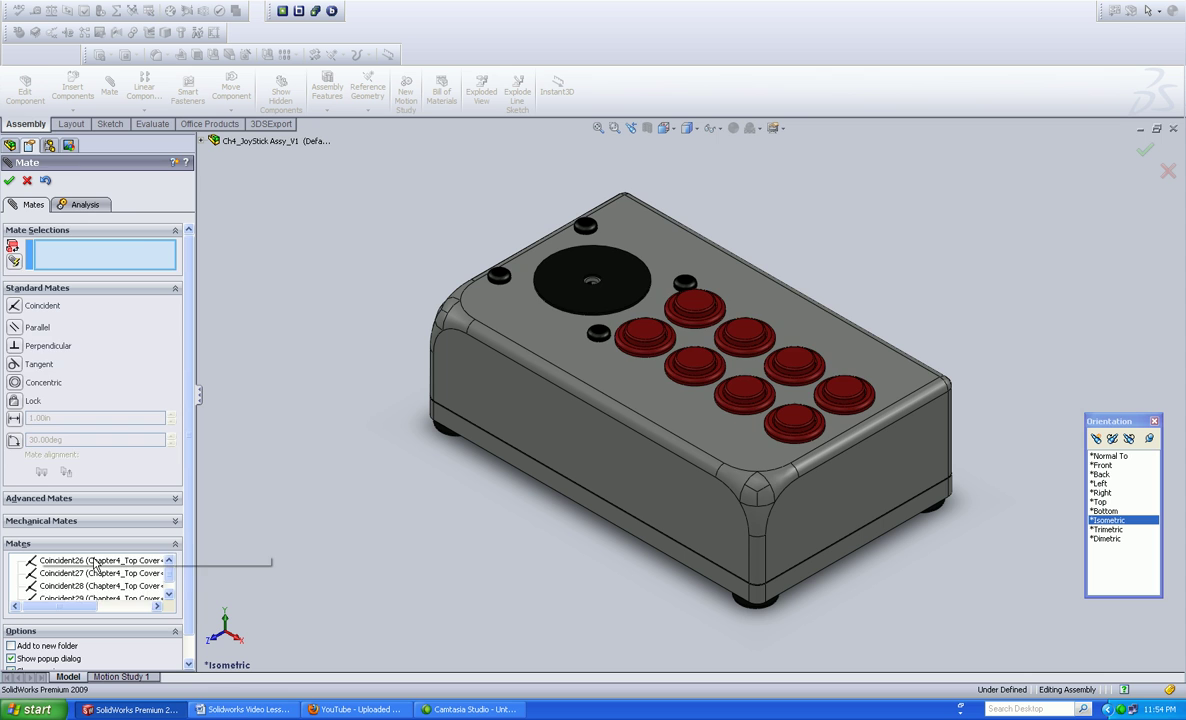
{"action": "left_click", "coordinate": [94, 567]}
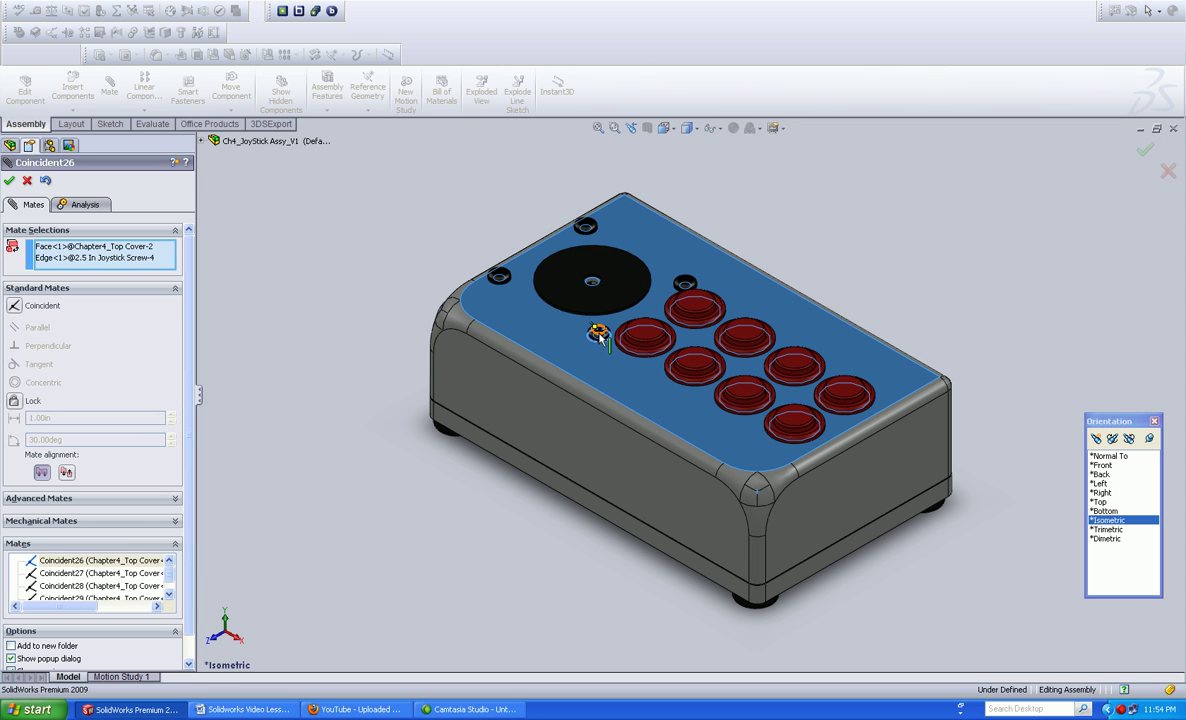
{"action": "left_click", "coordinate": [146, 575]}
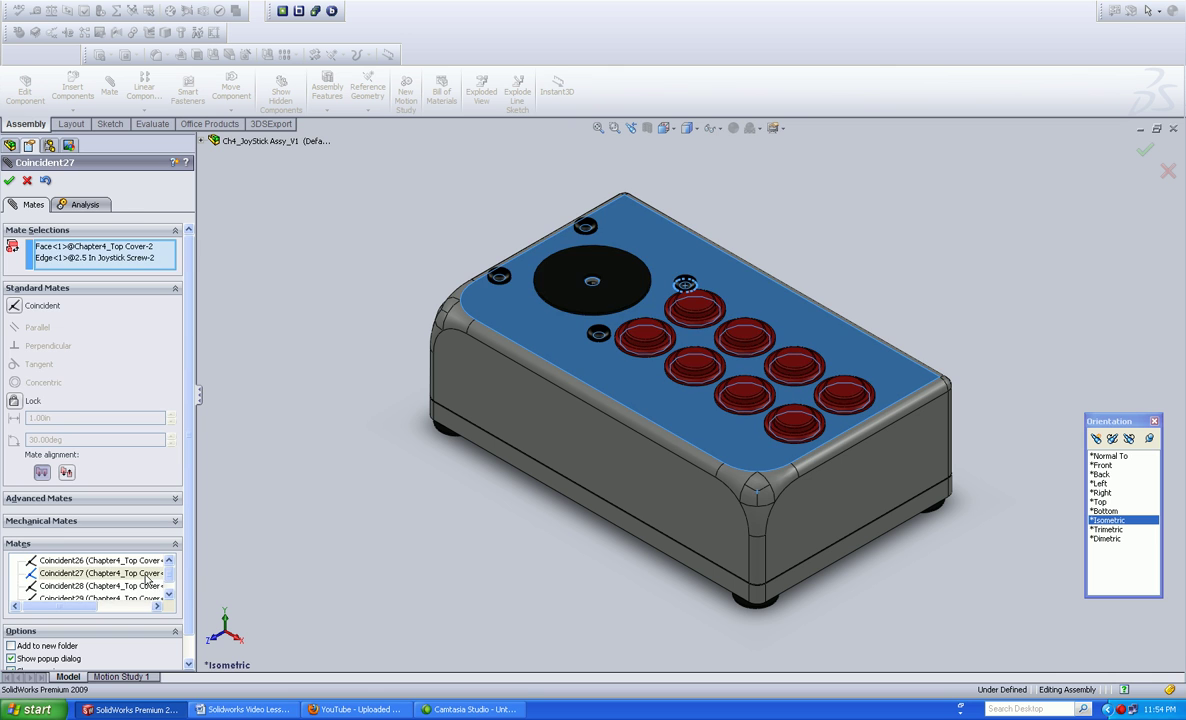
{"action": "scroll", "coordinate": [160, 570], "scroll_direction": "down", "scroll_amount": 1}
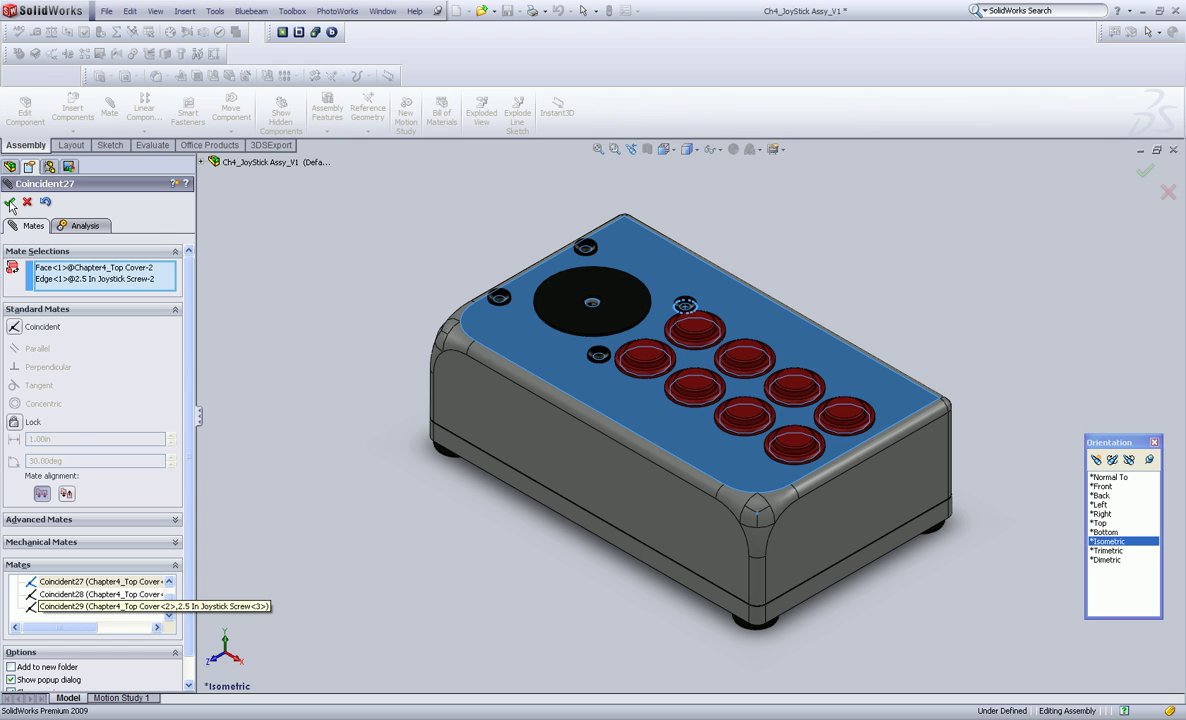
{"action": "left_click", "coordinate": [10, 204]}
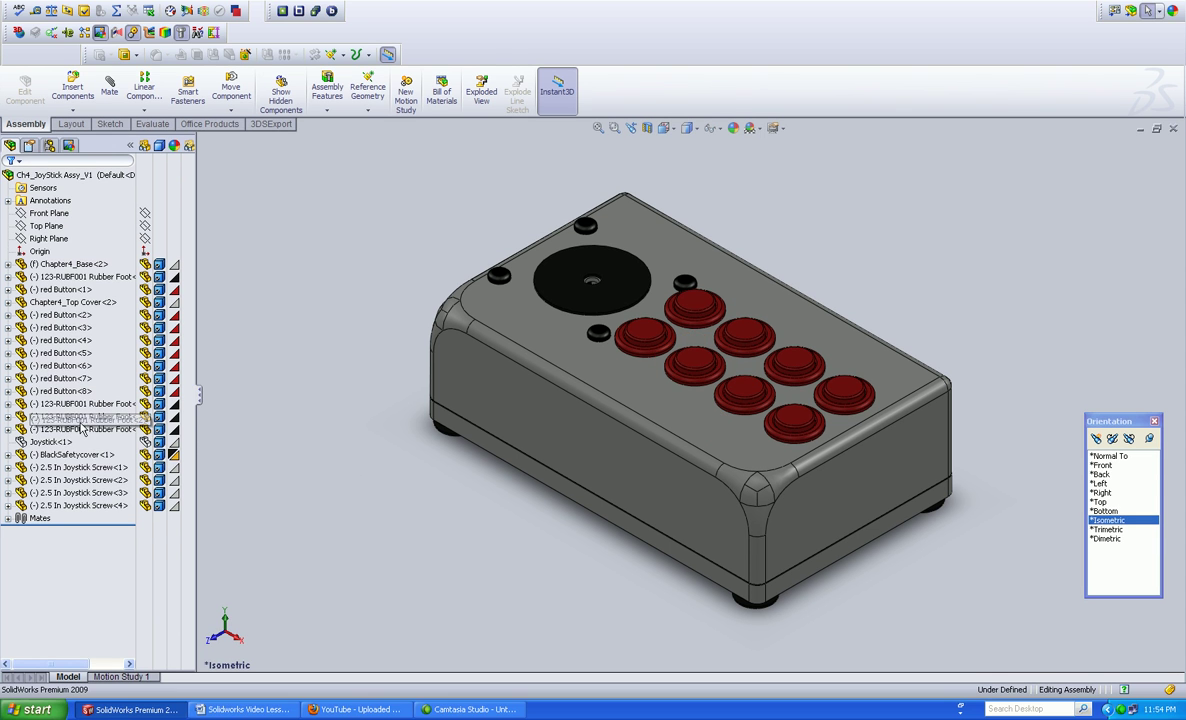
{"action": "left_click", "coordinate": [55, 464]}
{"action": "key", "text": "Escape"}
{"action": "left_click", "coordinate": [8, 337]}
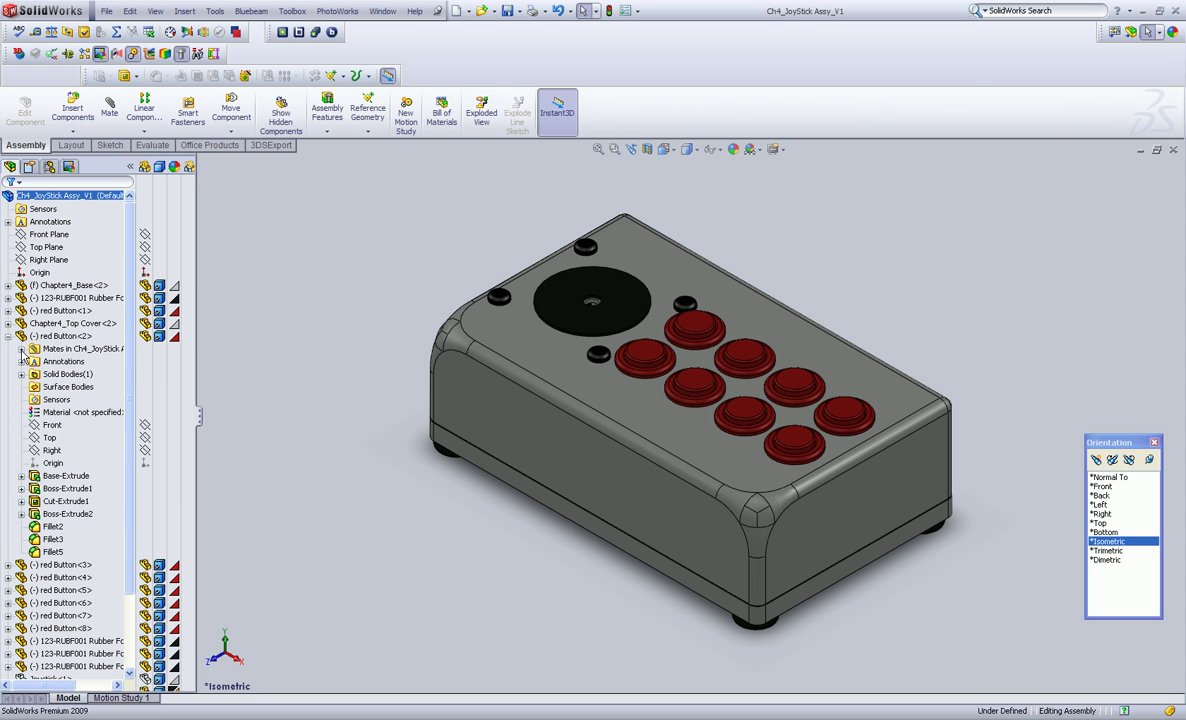
{"action": "left_click", "coordinate": [21, 348]}
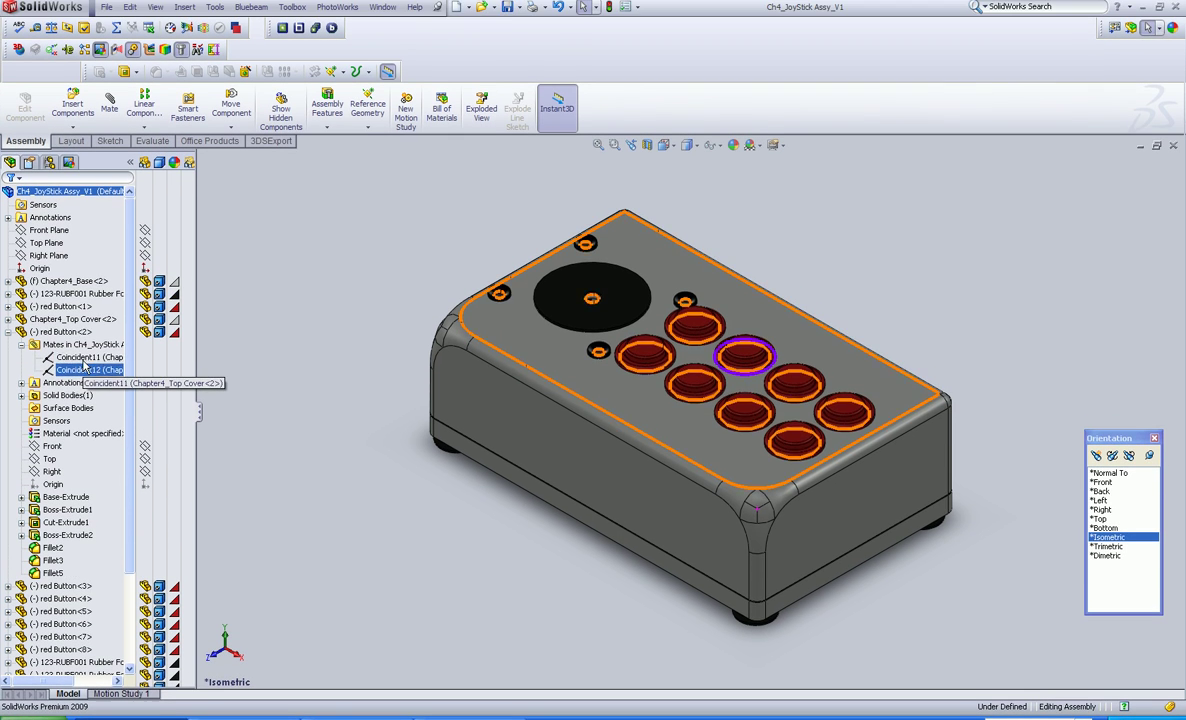
{"action": "left_click", "coordinate": [88, 347]}
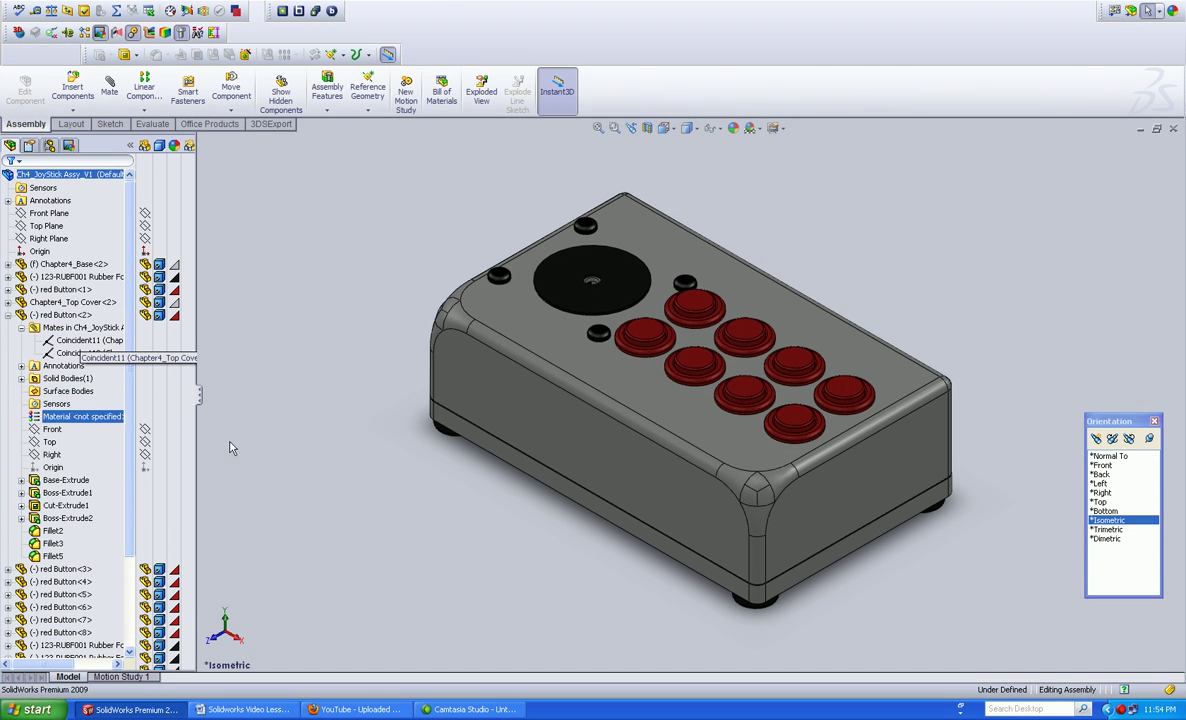
{"action": "mouse_move", "coordinate": [577, 492]}
{"action": "middle_mouse_down"}
{"action": "mouse_move", "coordinate": [558, 259]}
{"action": "mouse_move", "coordinate": [545, 397]}
{"action": "mouse_move", "coordinate": [604, 503]}
{"action": "mouse_move", "coordinate": [578, 492]}
{"action": "middle_mouse_up"}
{"action": "left_click", "coordinate": [8, 316]}
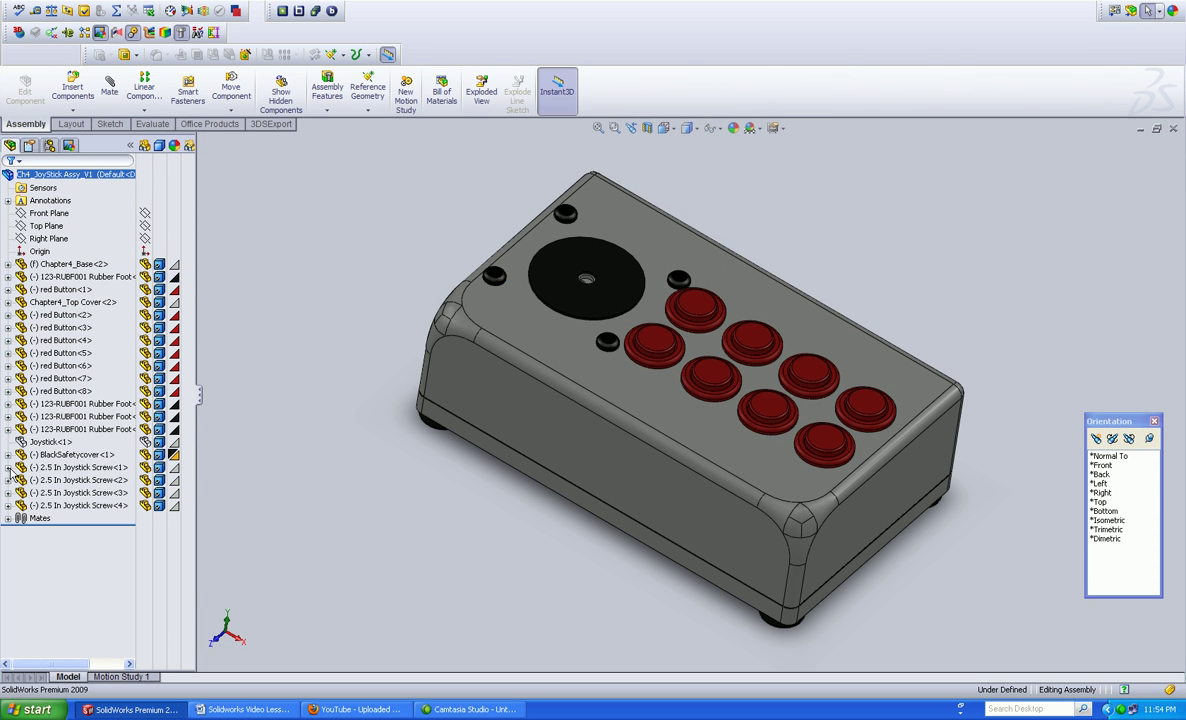
{"action": "left_click", "coordinate": [8, 467]}
{"action": "left_click", "coordinate": [22, 480]}
{"action": "left_click", "coordinate": [57, 493]}
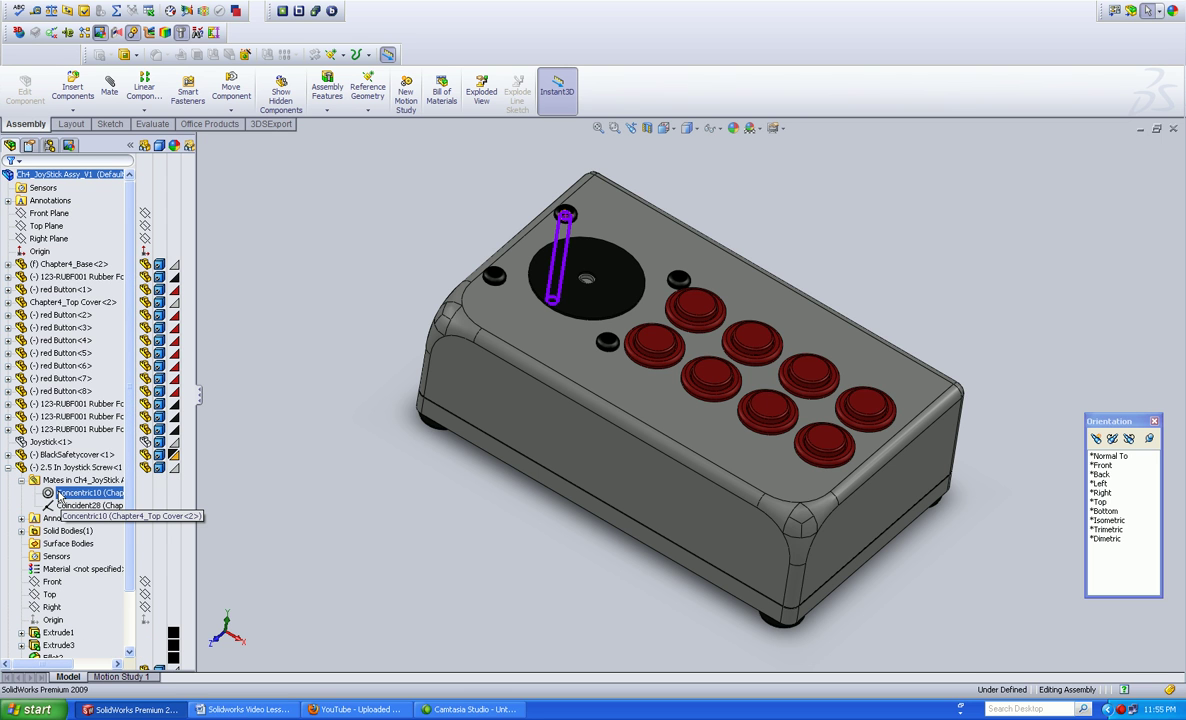
{"action": "left_click", "coordinate": [83, 507]}
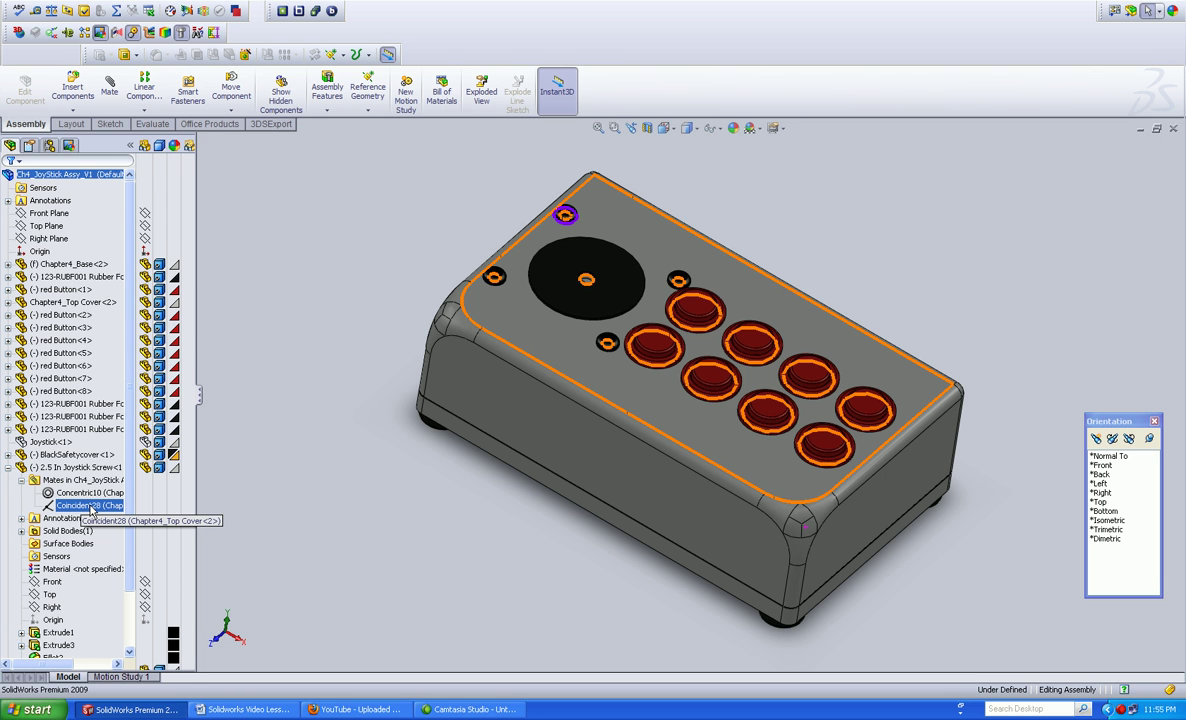
{"action": "key", "text": "Escape"}
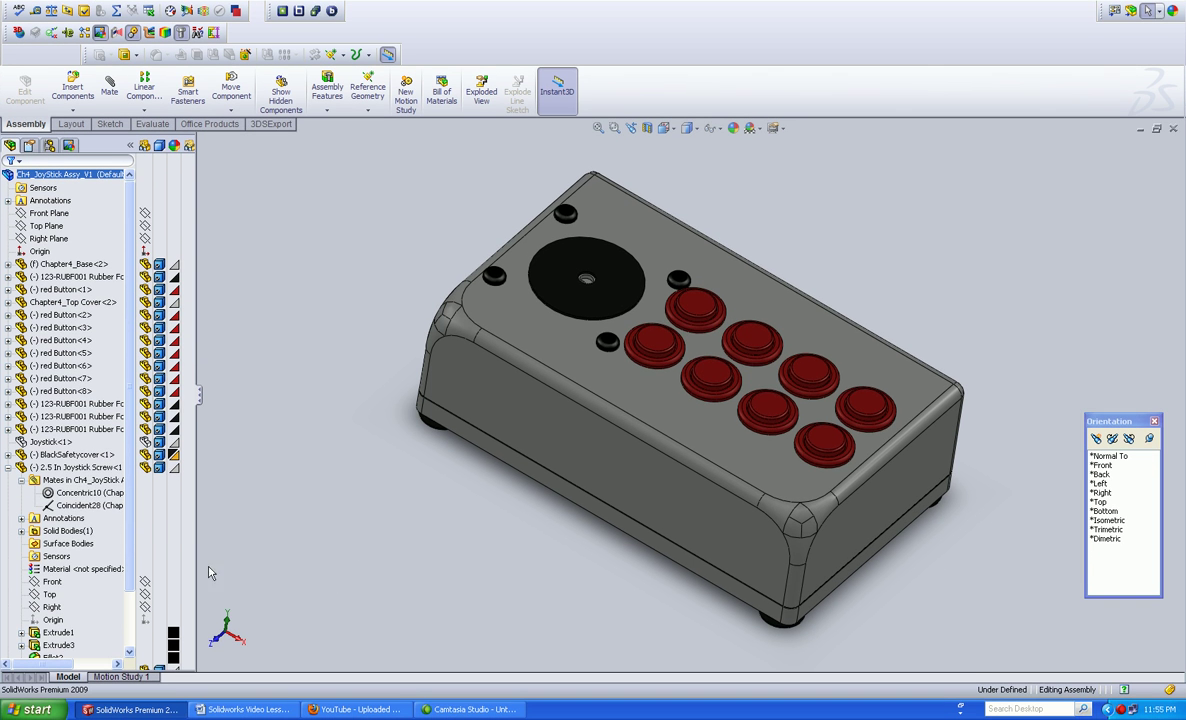
{"action": "left_click", "coordinate": [95, 505]}
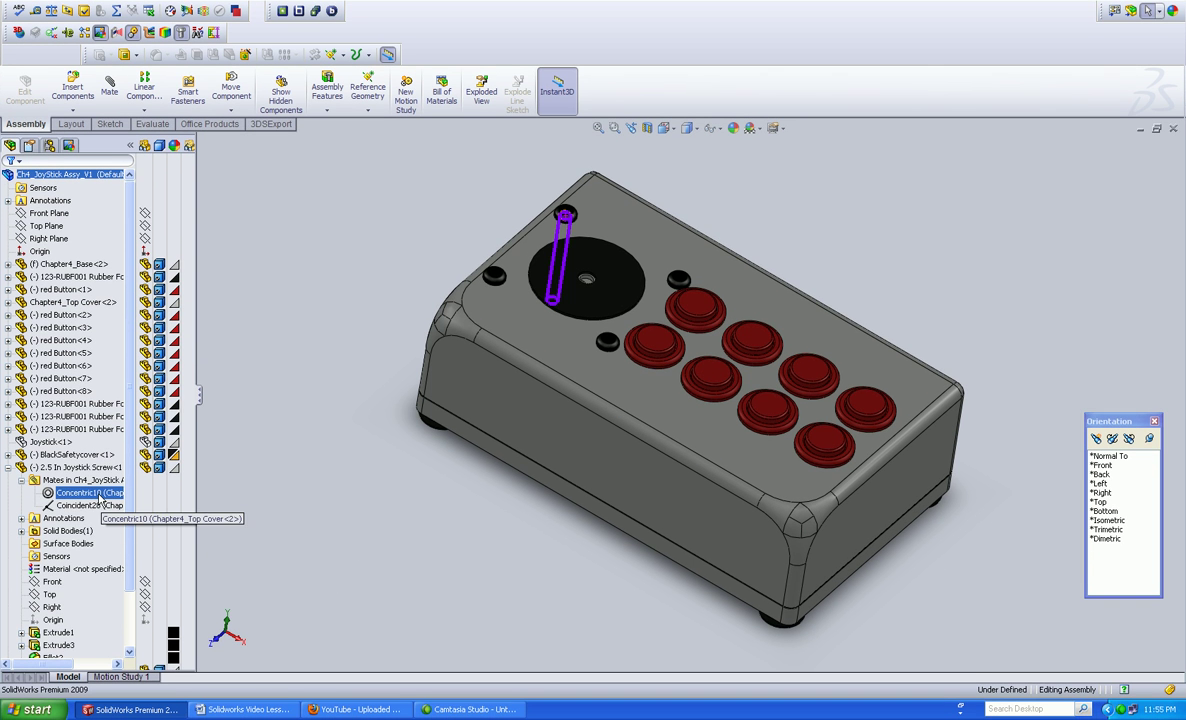
{"action": "left_click", "coordinate": [8, 467]}
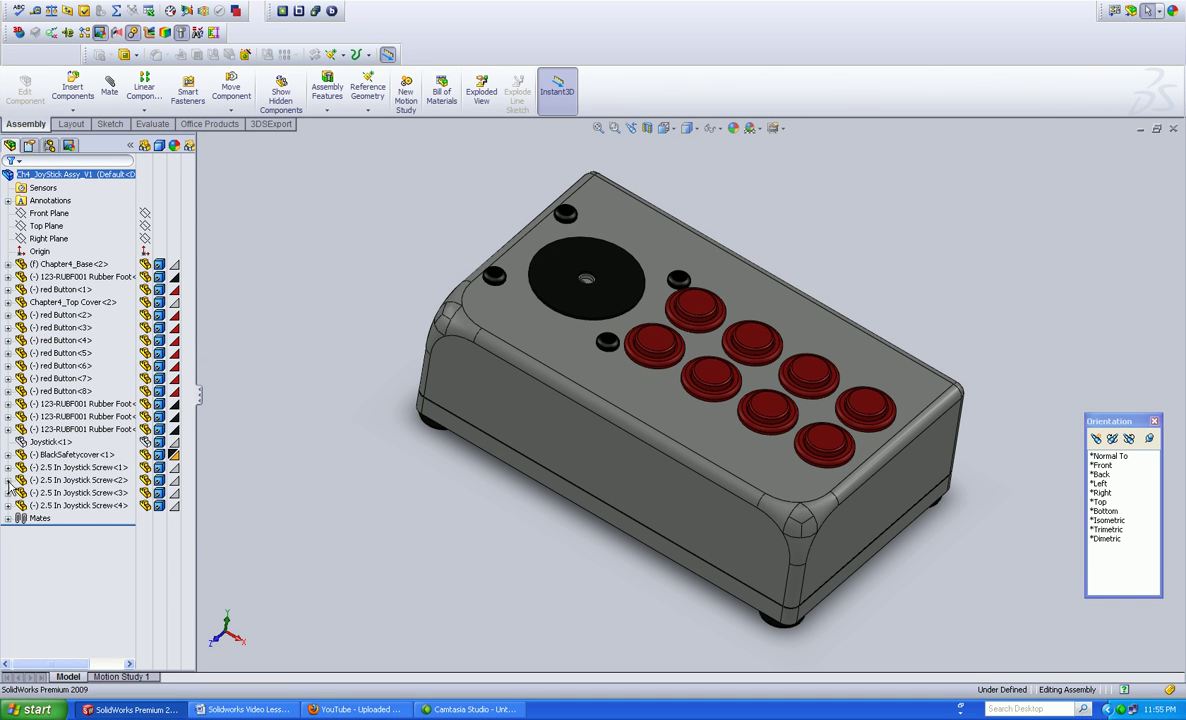
Step: Expand Screw<2>'s mates to highlight Coincident27, then collapse the branch
{"action": "left_click", "coordinate": [8, 480]}
{"action": "left_click", "coordinate": [21, 493]}
{"action": "left_click", "coordinate": [60, 518]}
{"action": "left_click", "coordinate": [8, 480]}
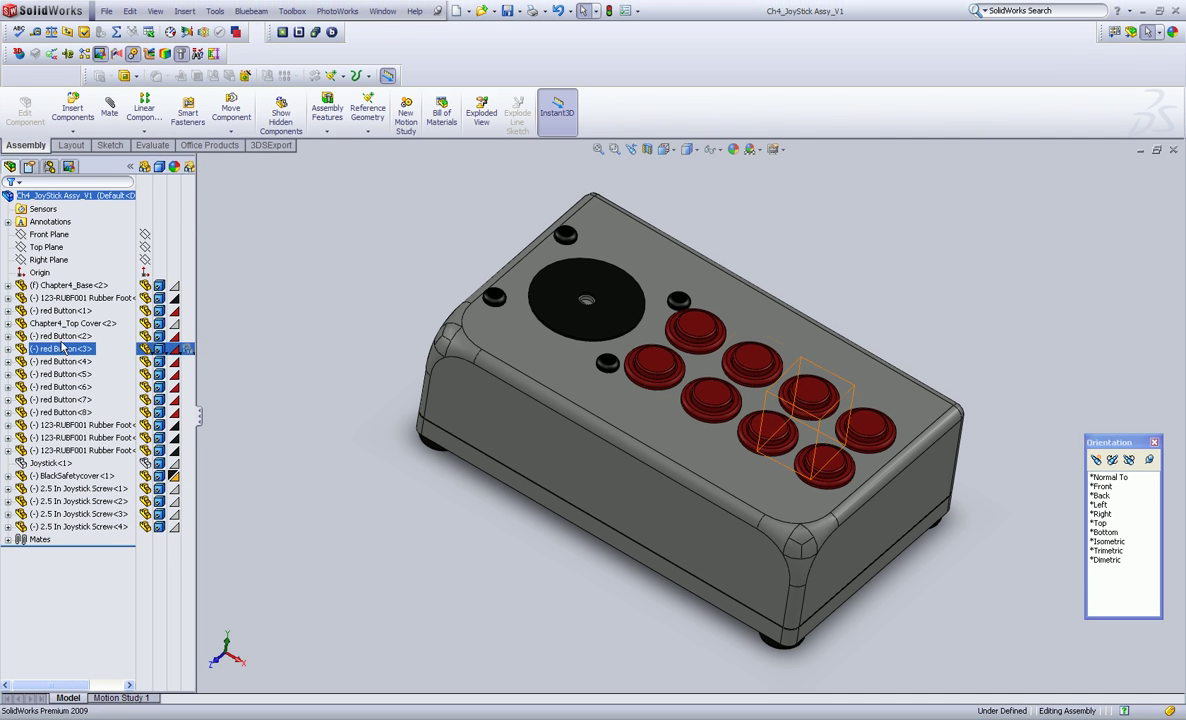
Step: Select Chapter4_Top Cover<2>, then expand and inspect the red Button<2> branch and its mates
{"action": "left_click", "coordinate": [62, 303]}
{"action": "left_click", "coordinate": [10, 328]}
{"action": "left_click", "coordinate": [8, 336]}
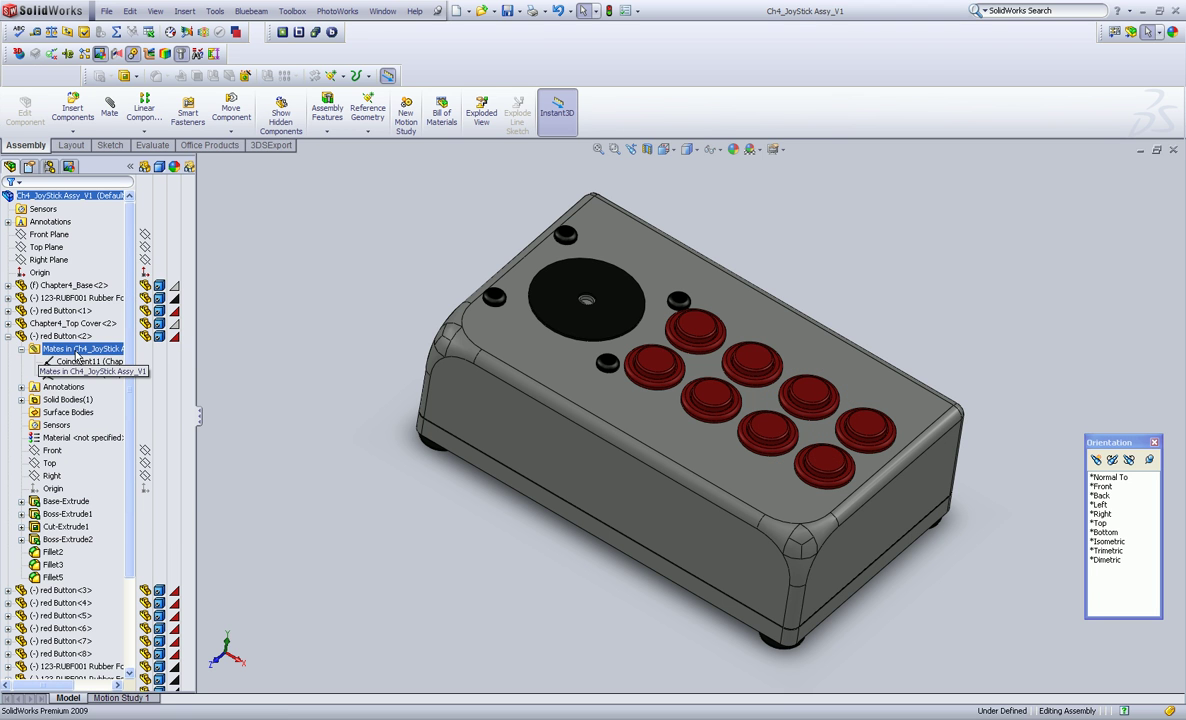
{"action": "left_click", "coordinate": [22, 349]}
{"action": "left_click", "coordinate": [80, 386]}
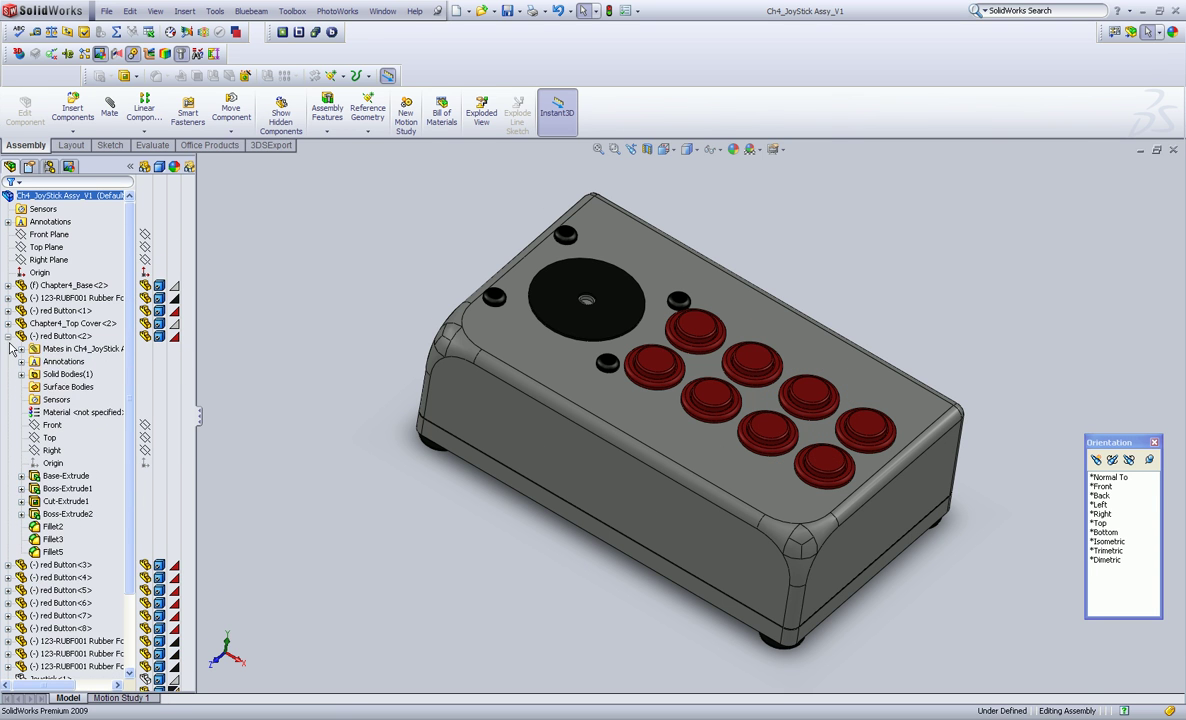
{"action": "left_click", "coordinate": [8, 319]}
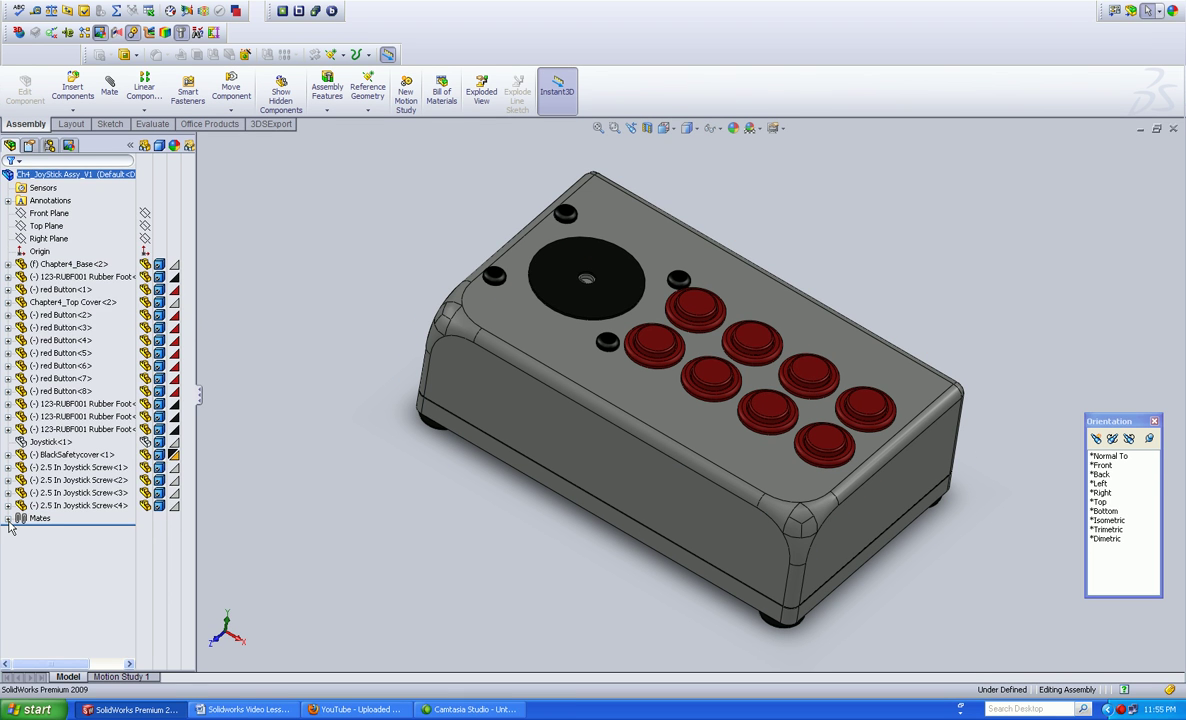
Step: Browse the top-level Mates folder, then expand 123-RUBF001 Rubber Foot's mates (Concentric2, Coincident20)
{"action": "left_click", "coordinate": [8, 518]}
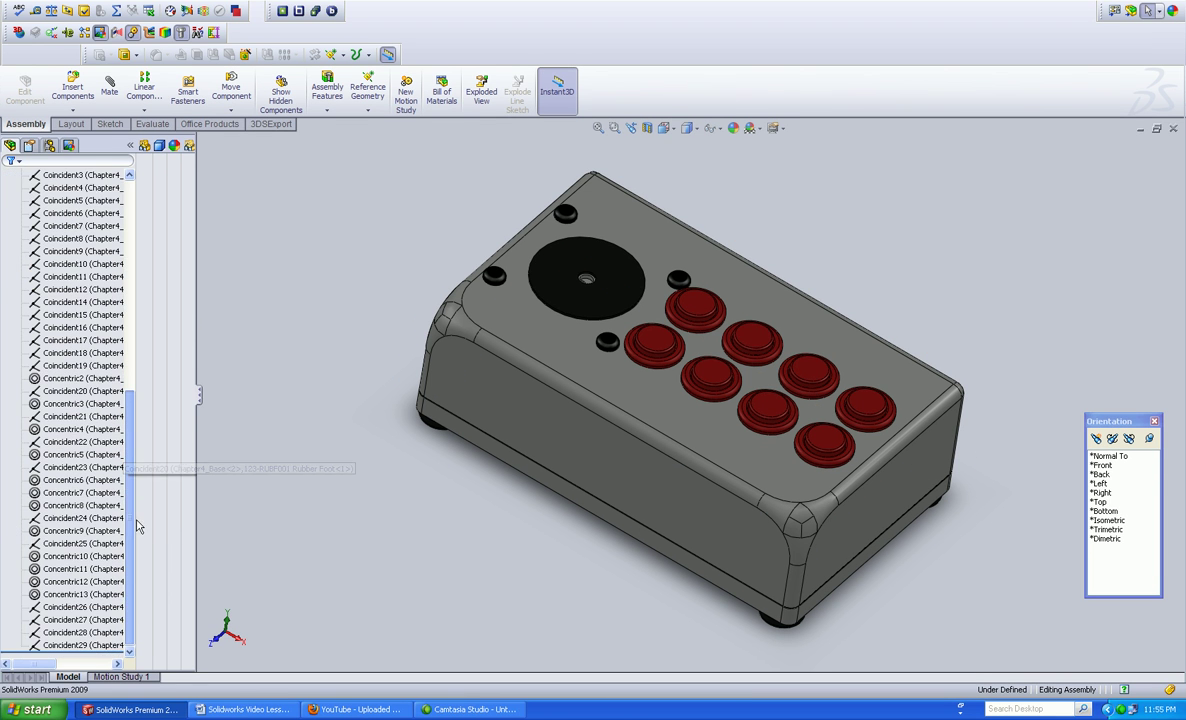
{"action": "scroll", "coordinate": [120, 445], "scroll_direction": "up", "scroll_amount": 9}
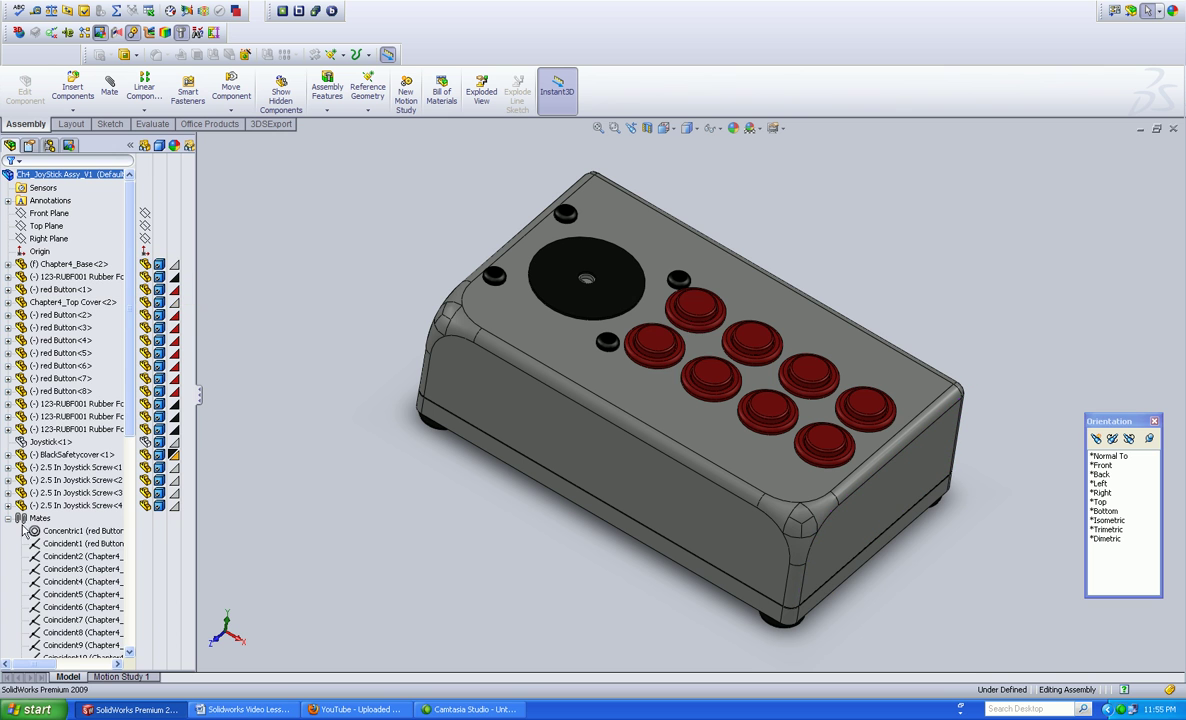
{"action": "scroll", "coordinate": [156, 645], "scroll_direction": "down", "scroll_amount": 7}
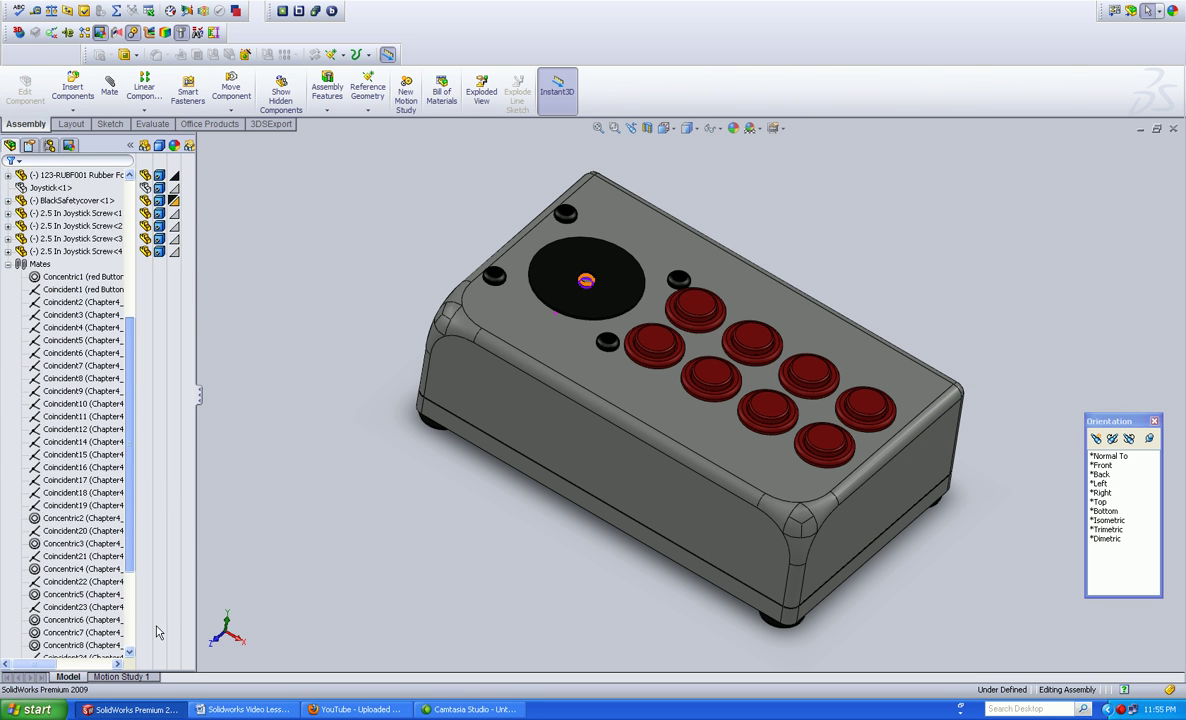
{"action": "scroll", "coordinate": [157, 640], "scroll_direction": "down", "scroll_amount": 3}
{"action": "scroll", "coordinate": [158, 560], "scroll_direction": "up", "scroll_amount": 6}
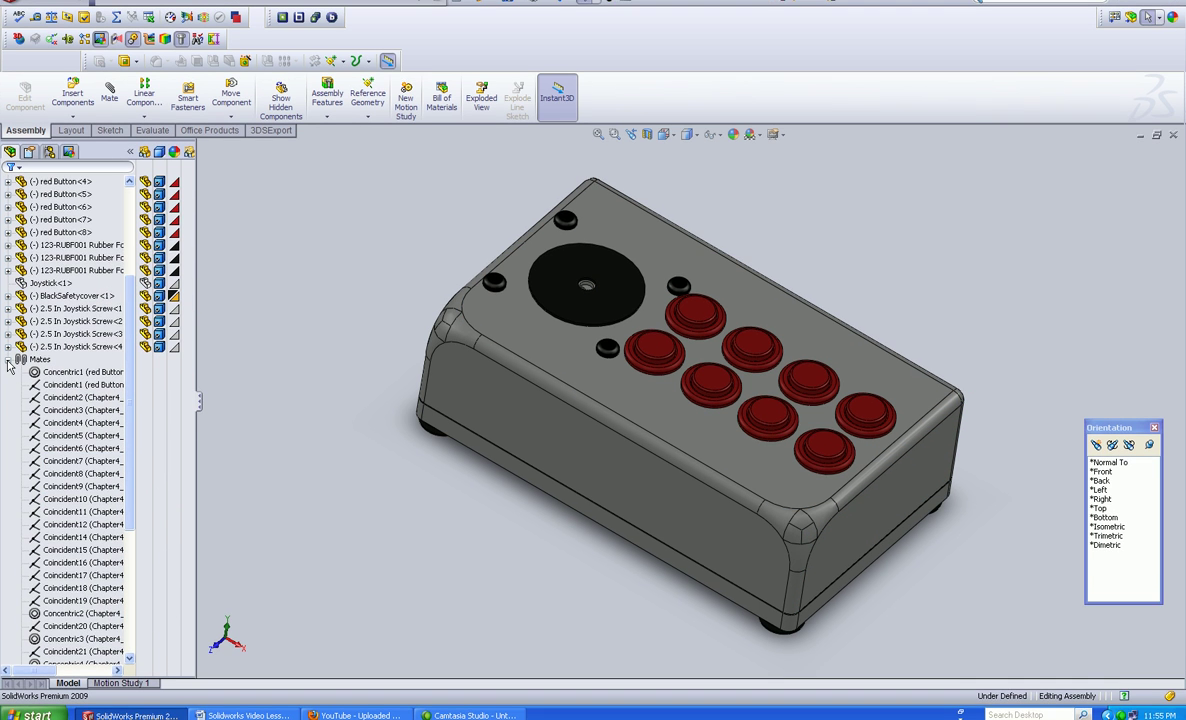
{"action": "left_click", "coordinate": [8, 353]}
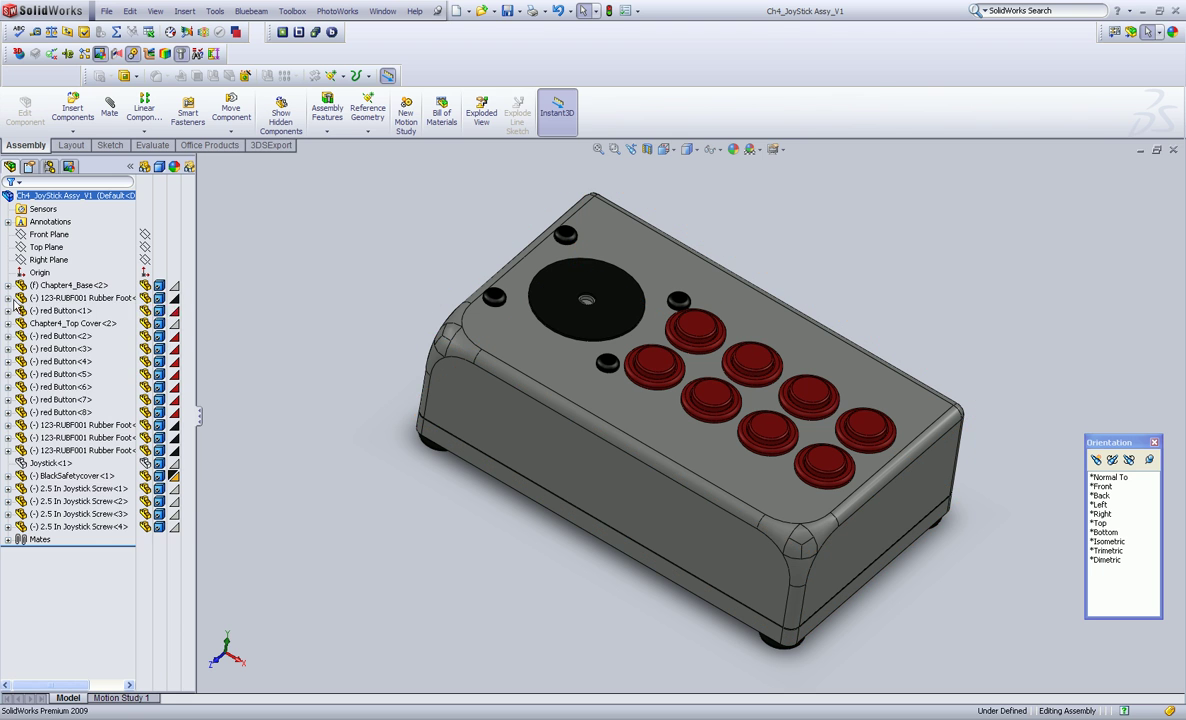
{"action": "left_click", "coordinate": [8, 297]}
{"action": "left_click", "coordinate": [21, 311]}
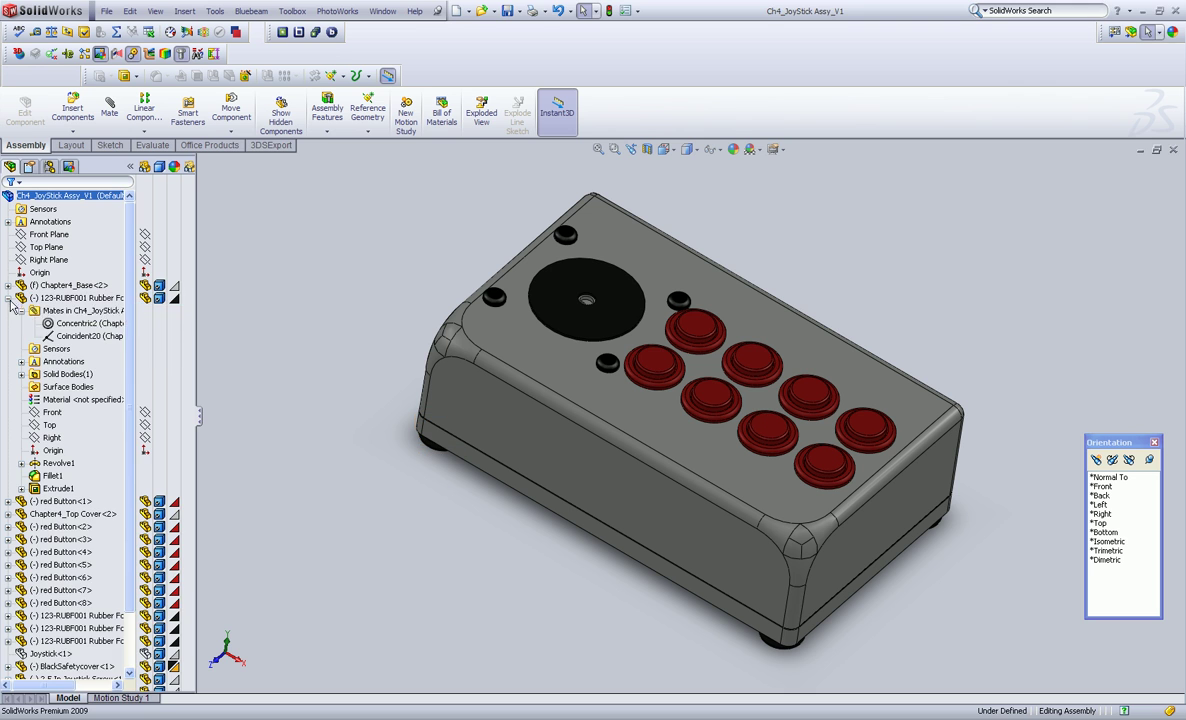
Step: Show the hidden Joystick<1> component, return to Isometric view, and save Ch4_JoyStick Assy_V1
{"action": "left_click", "coordinate": [8, 297]}
{"action": "left_click", "coordinate": [62, 310]}
{"action": "left_click", "coordinate": [50, 463]}
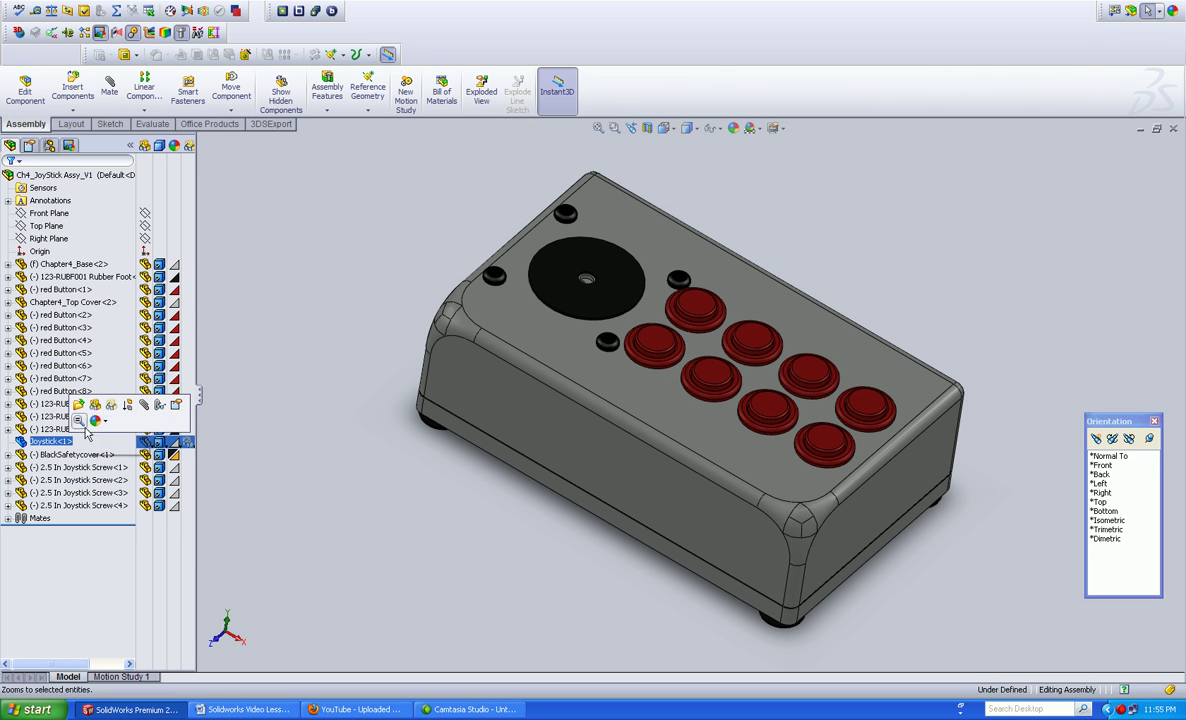
{"action": "left_click", "coordinate": [94, 406]}
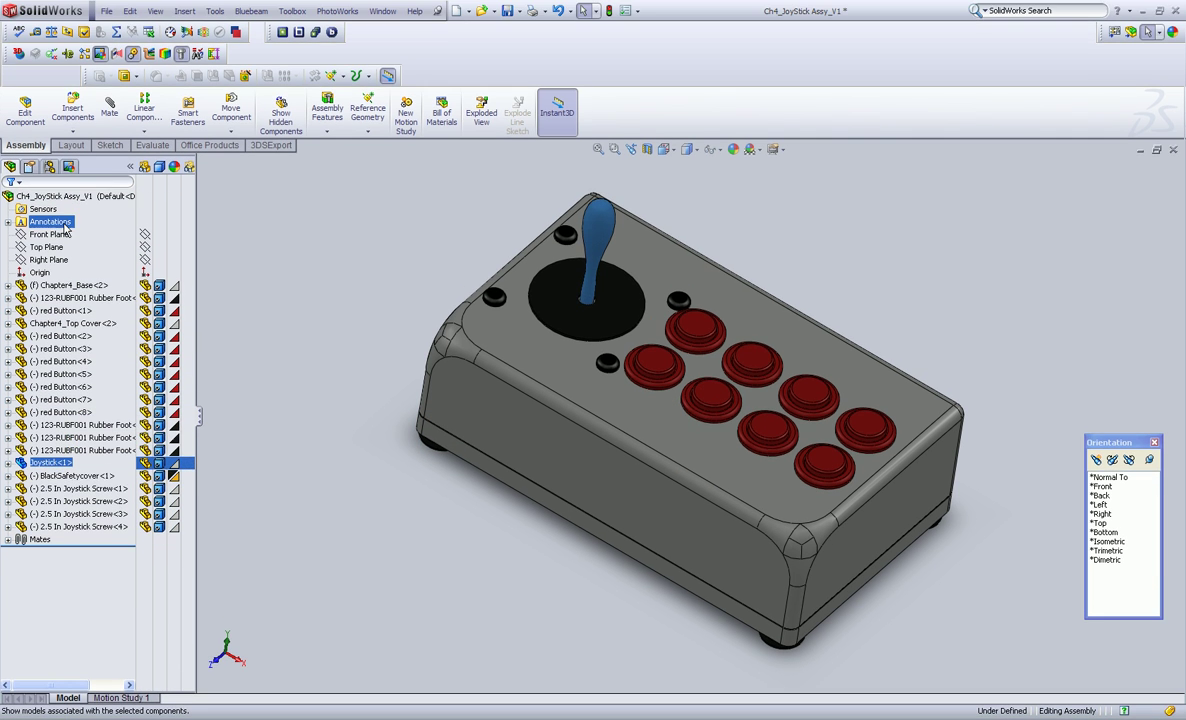
{"action": "left_click", "coordinate": [327, 252]}
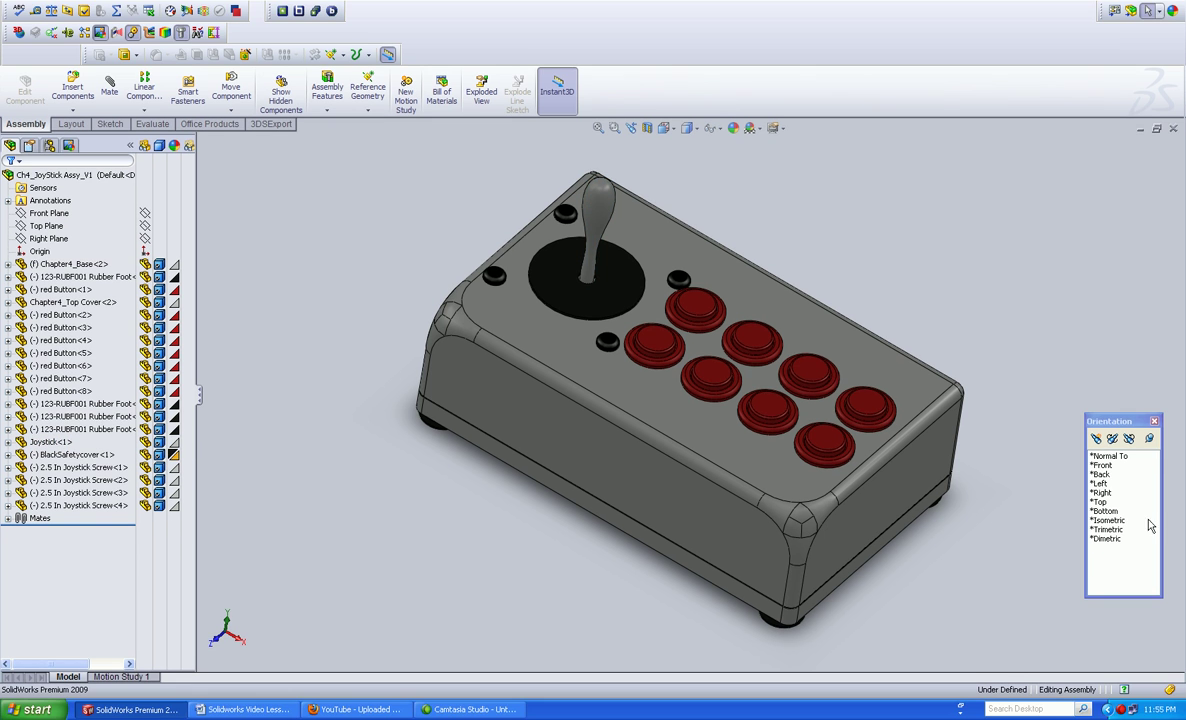
{"action": "left_click", "coordinate": [1108, 520]}
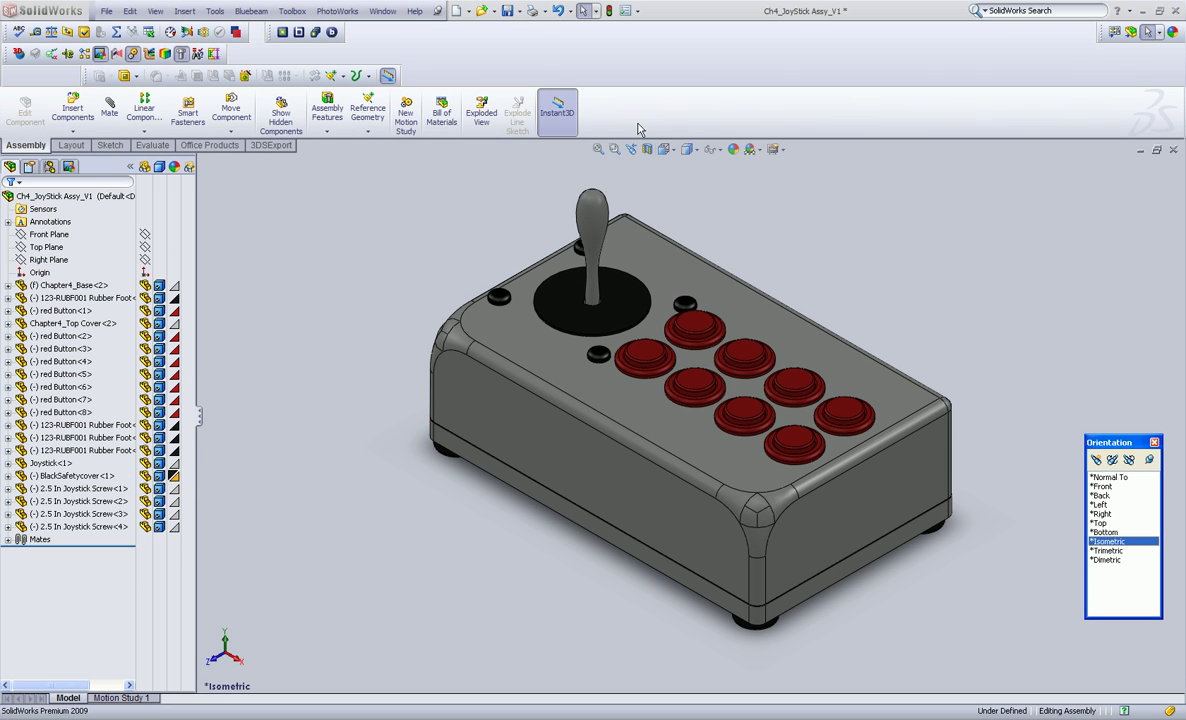
{"action": "left_click", "coordinate": [506, 12]}
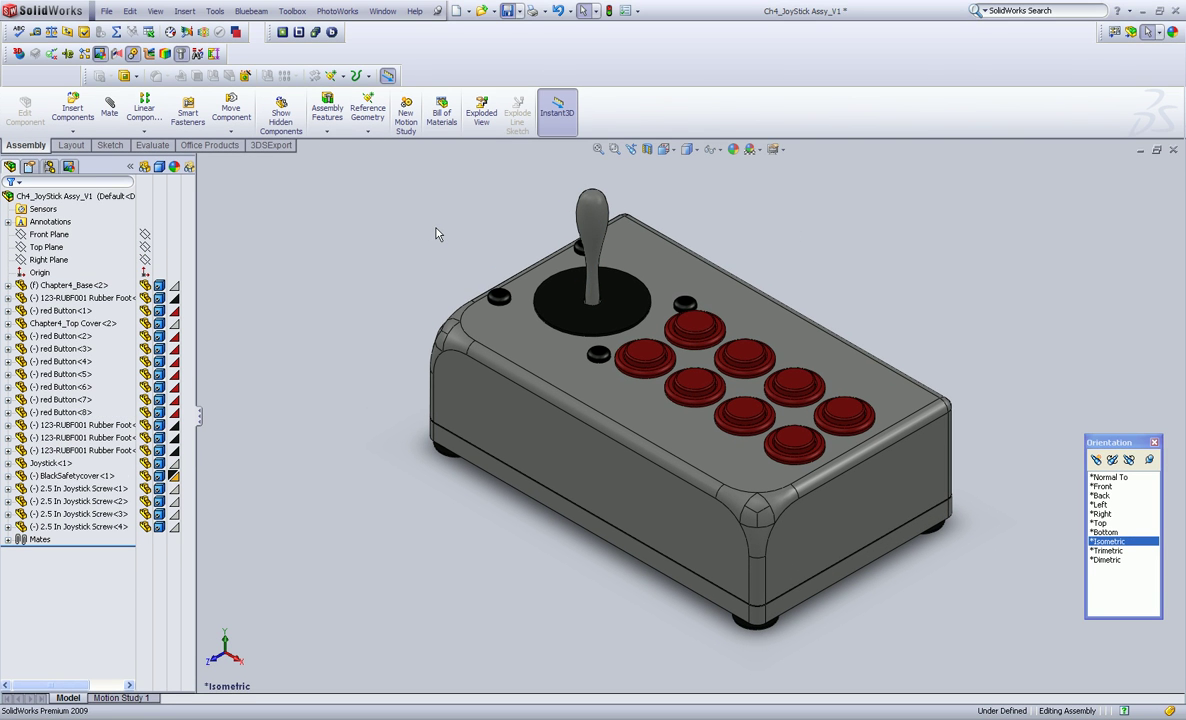